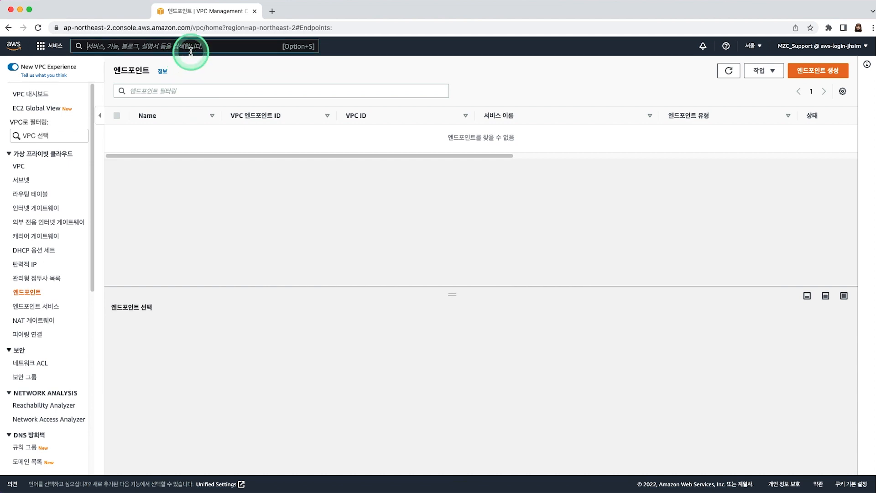
# - Search the AWS services for ec2 and open the EC2 service
pyautogui.click(191, 50)
pyautogui.write('ec')
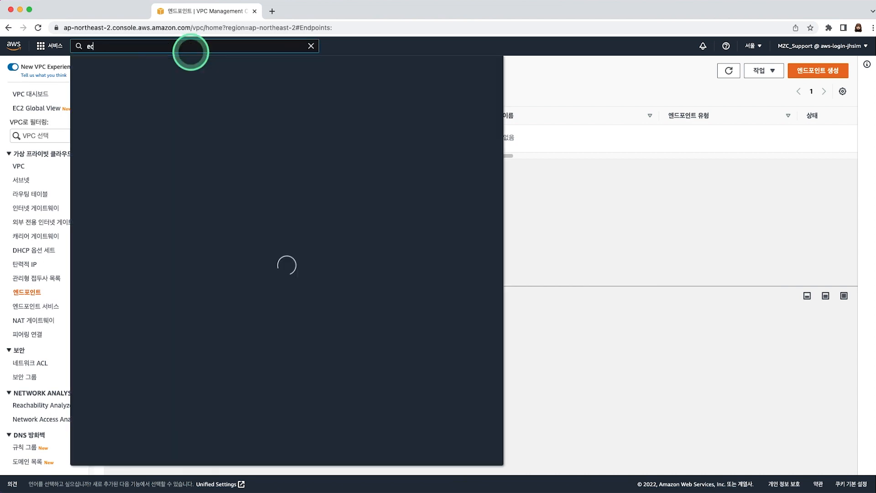
pyautogui.write('2')
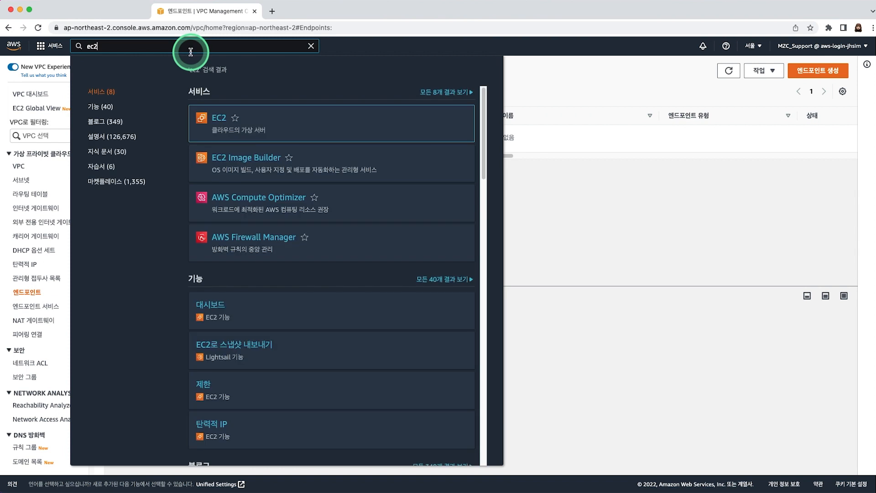
pyautogui.moveTo(213, 122)
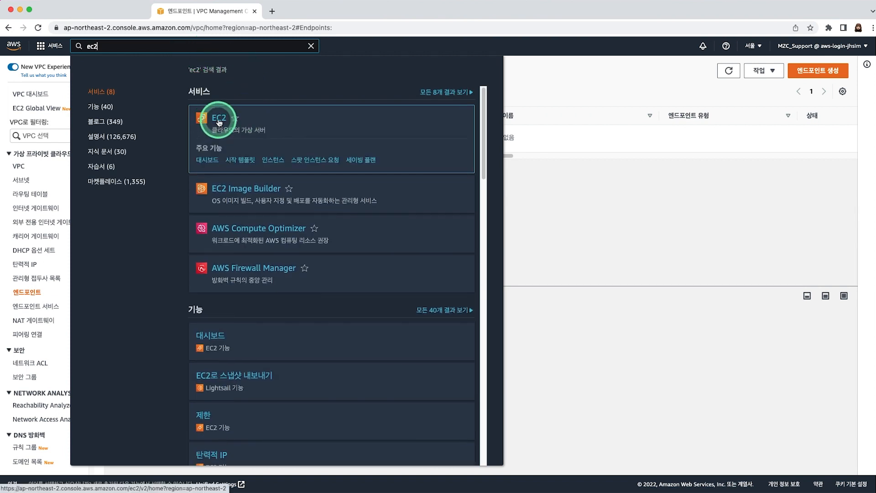
pyautogui.click(220, 122)
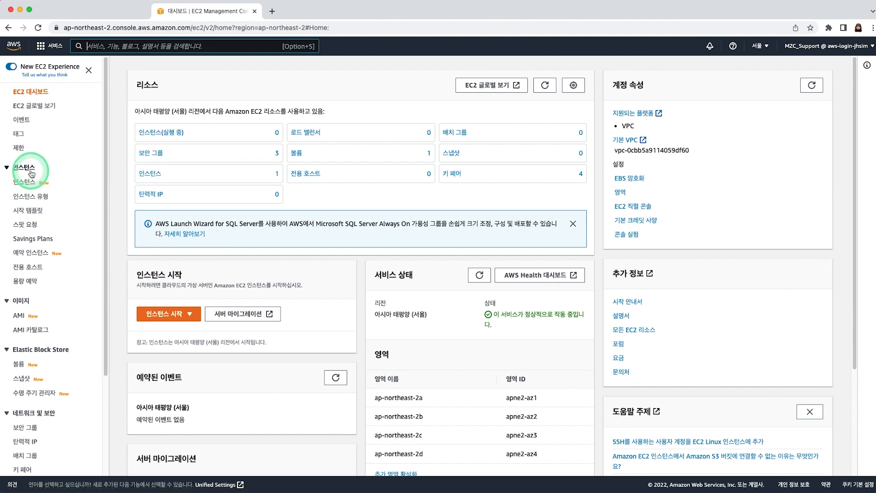
# - Open the list of EC2 instances (인스턴스)
pyautogui.scroll(-3, 20, 292)
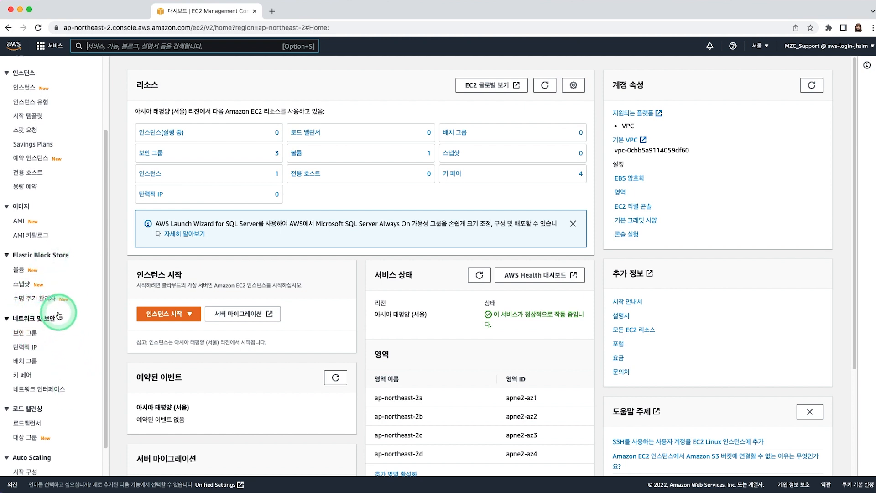
pyautogui.scroll(3, 60, 314)
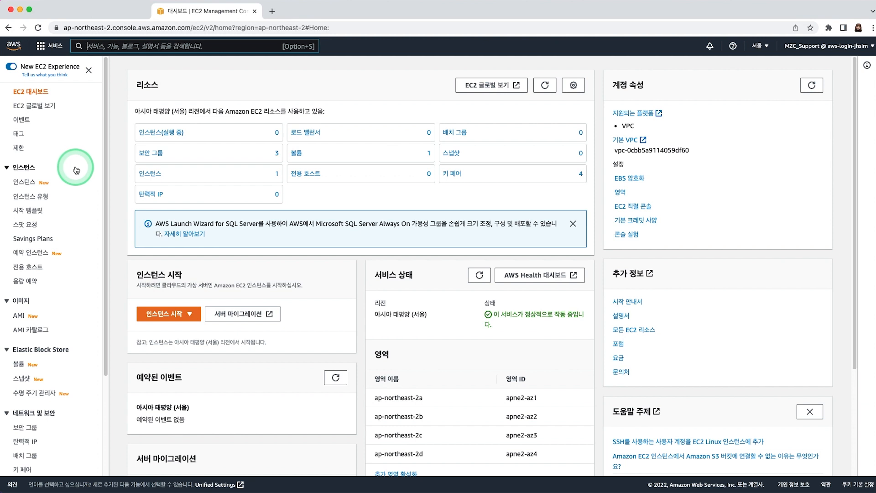
pyautogui.click(26, 183)
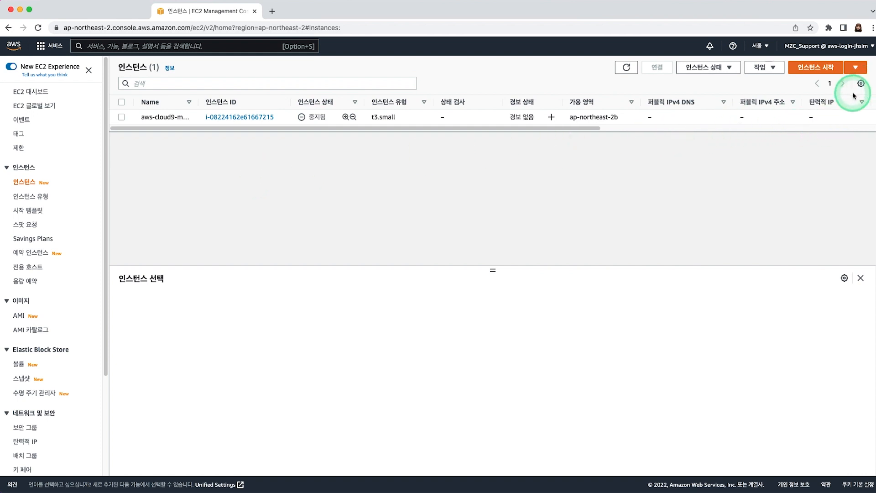
# - Start launching a new EC2 instance and name it gid-web1
pyautogui.rightClick(827, 72)
pyautogui.click(719, 197)
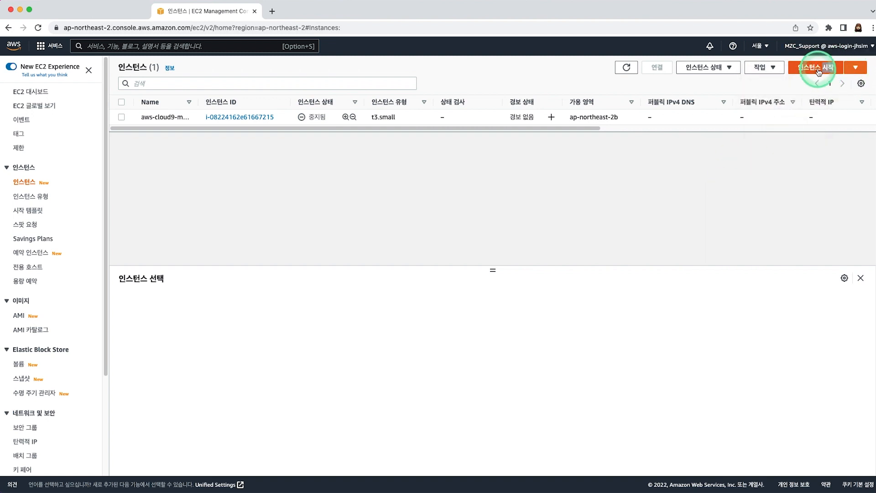
pyautogui.click(819, 72)
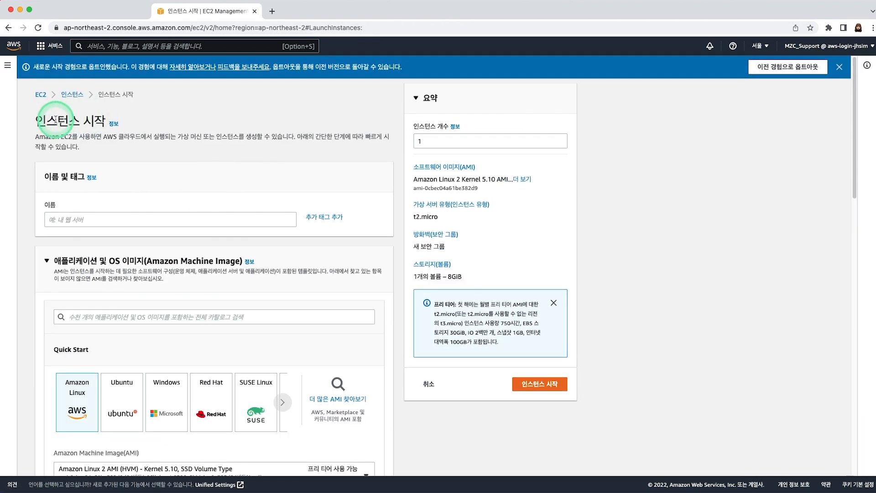
pyautogui.click(226, 218)
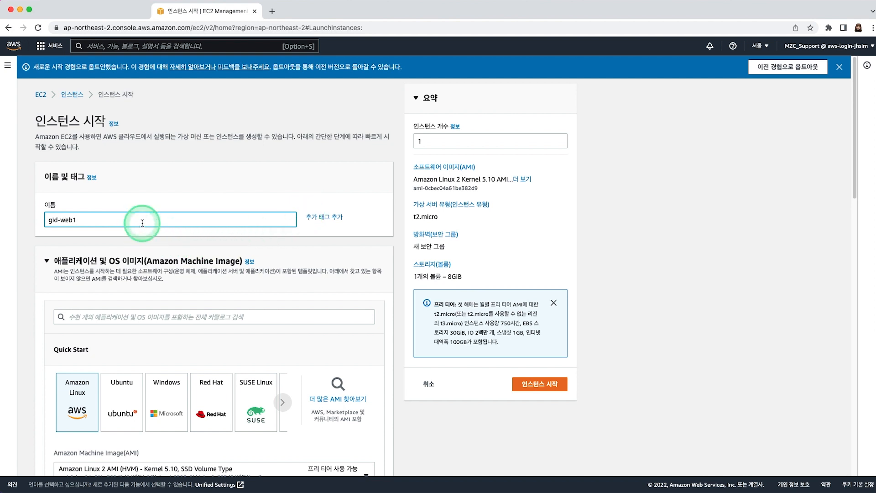
pyautogui.click(20, 279)
# - Choose Amazon Linux 2 AMI (HVM) - Kernel 5.10, SSD Volume Type as the instance's machine image
pyautogui.scroll(-1, 20, 279)
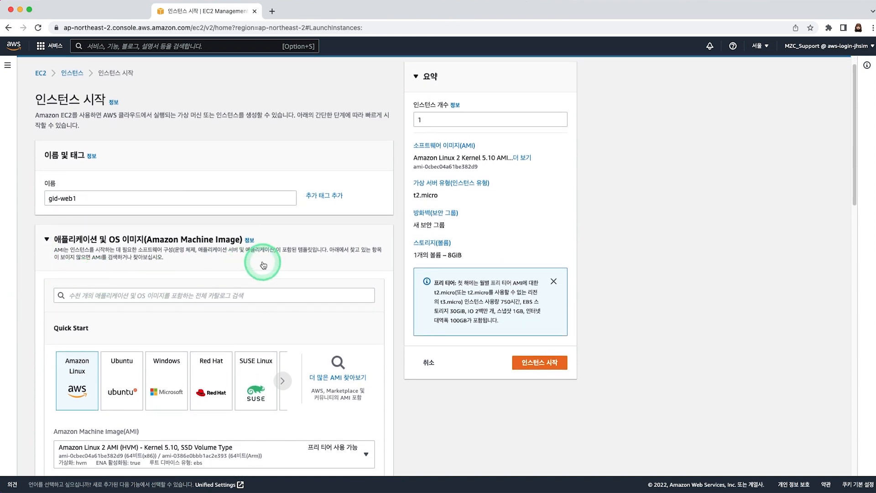
pyautogui.scroll(-1, 251, 266)
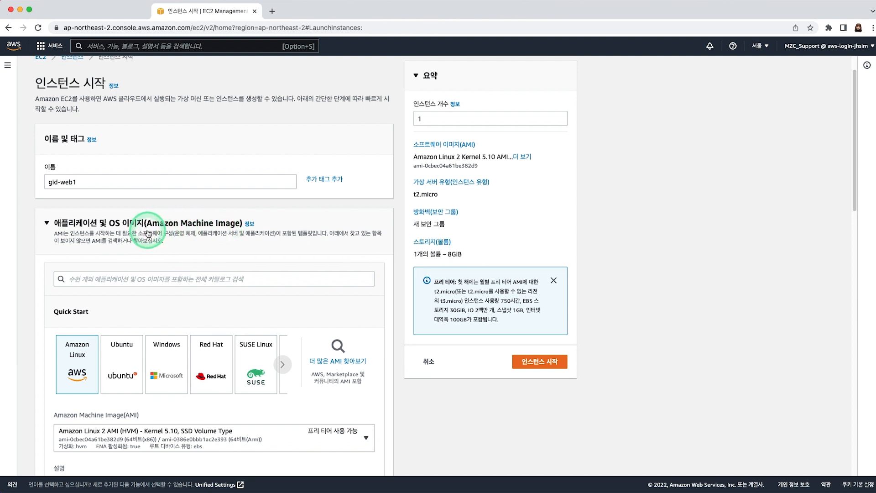
pyautogui.scroll(-2, 245, 228)
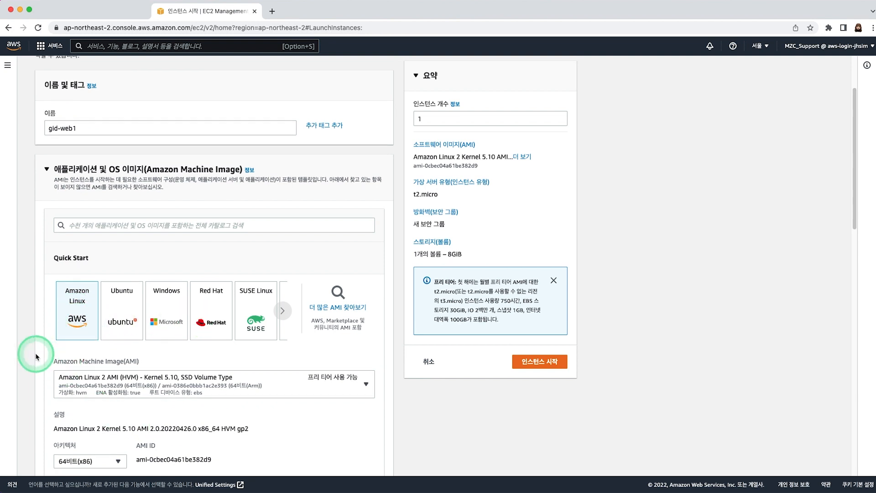
pyautogui.scroll(-1, 36, 356)
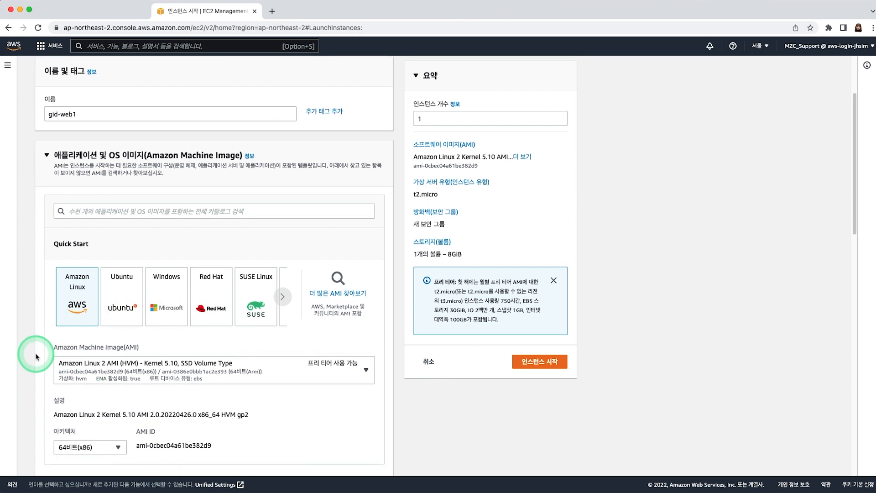
pyautogui.rightClick(79, 294)
pyautogui.click(50, 319)
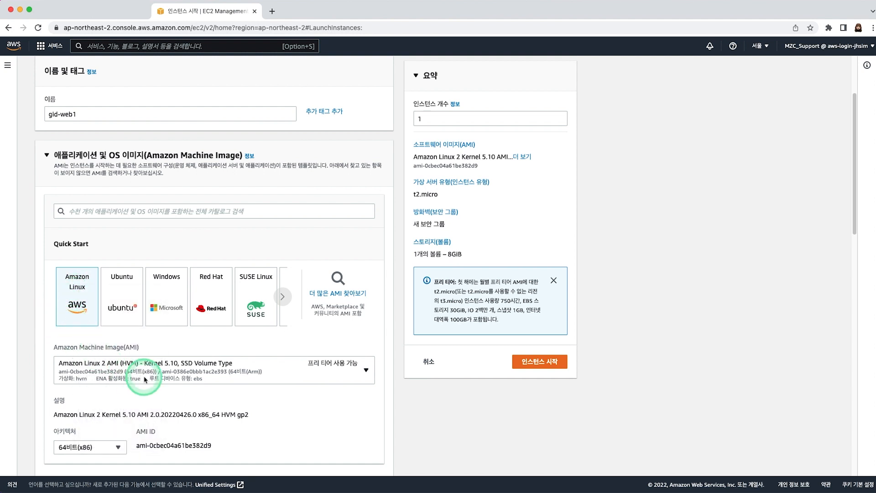
pyautogui.scroll(-1, 178, 384)
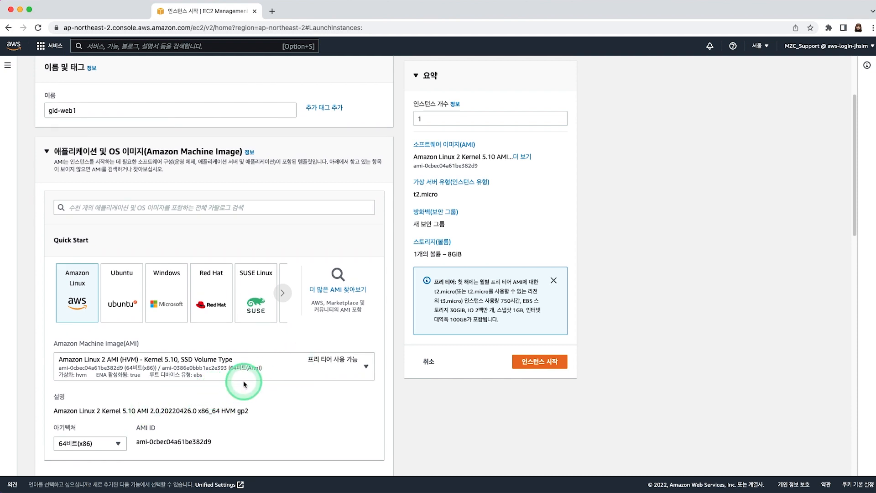
pyautogui.click(252, 371)
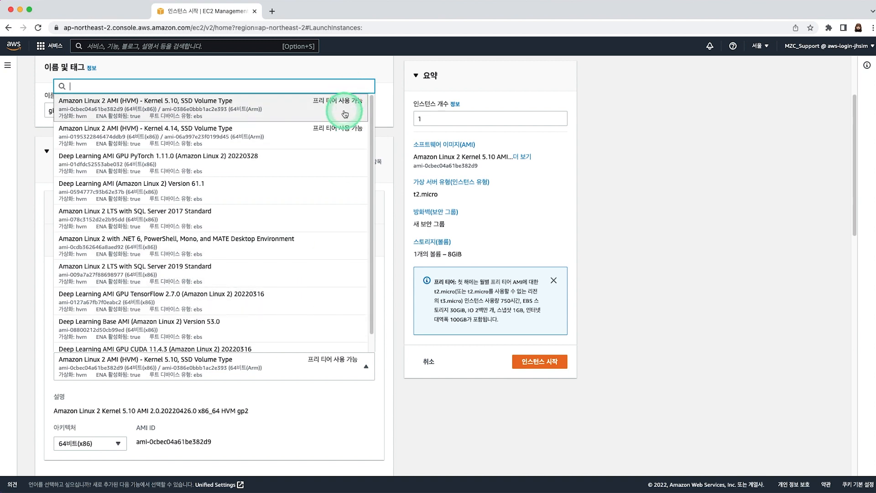
pyautogui.click(287, 109)
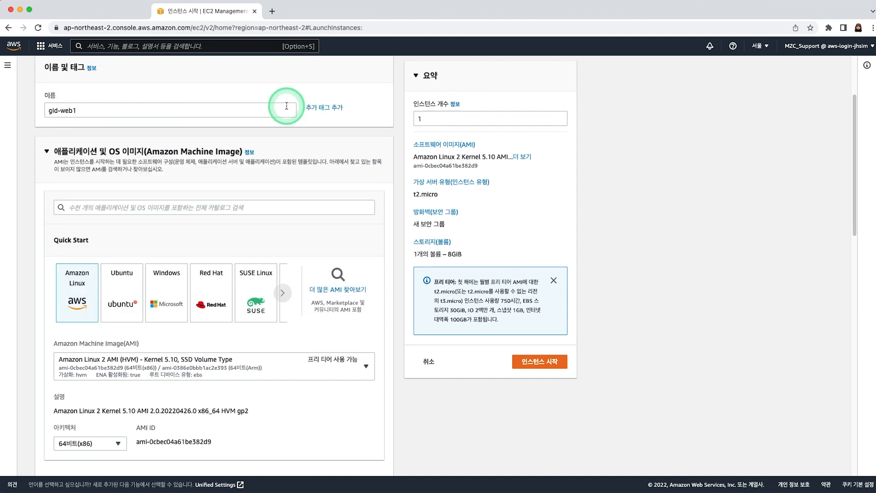
pyautogui.click(263, 369)
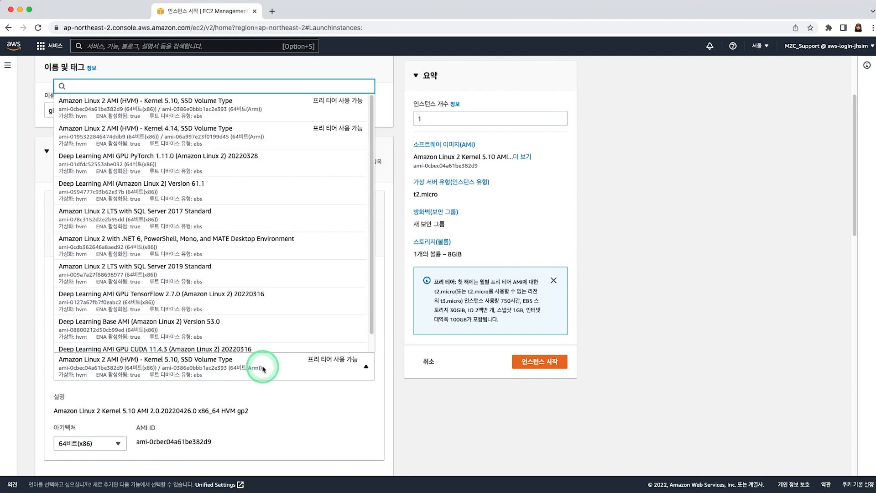
pyautogui.click(290, 113)
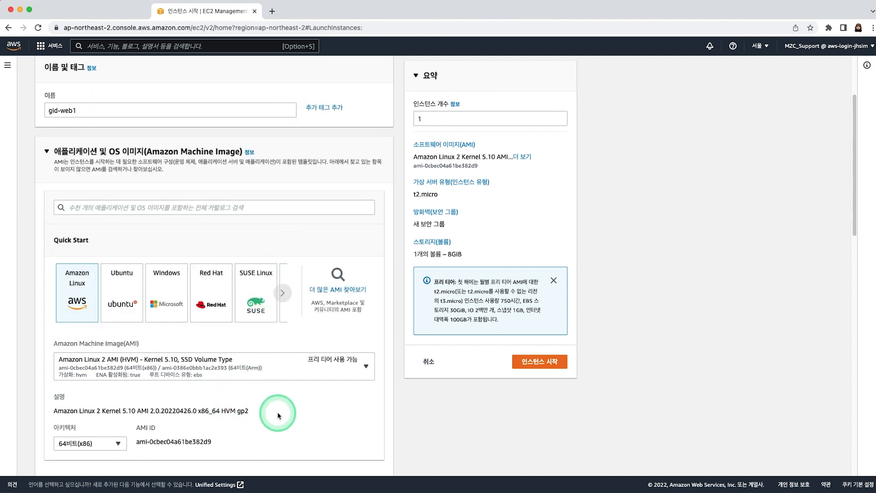
# - Browse the available instance types and choose the free-tier t2.micro for the instance
pyautogui.scroll(-1, 287, 411)
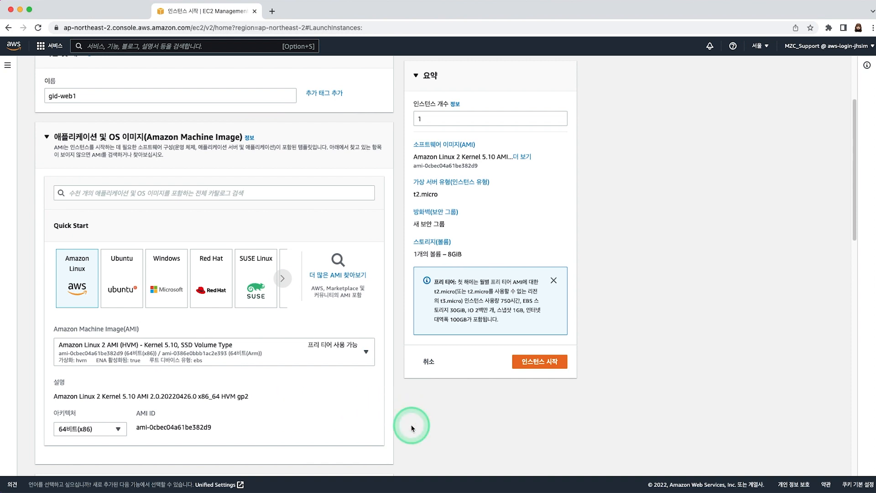
pyautogui.scroll(-3, 410, 427)
pyautogui.scroll(-5, 411, 428)
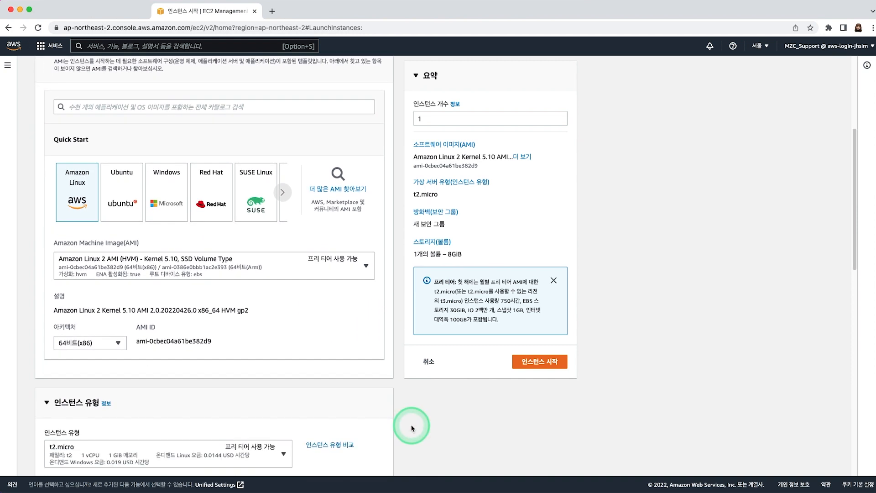
pyautogui.scroll(-1, 411, 428)
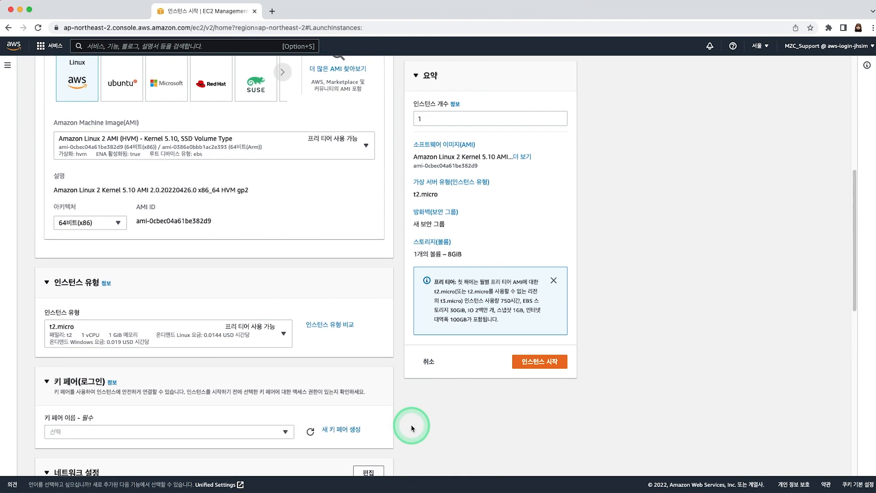
pyautogui.scroll(1, 319, 246)
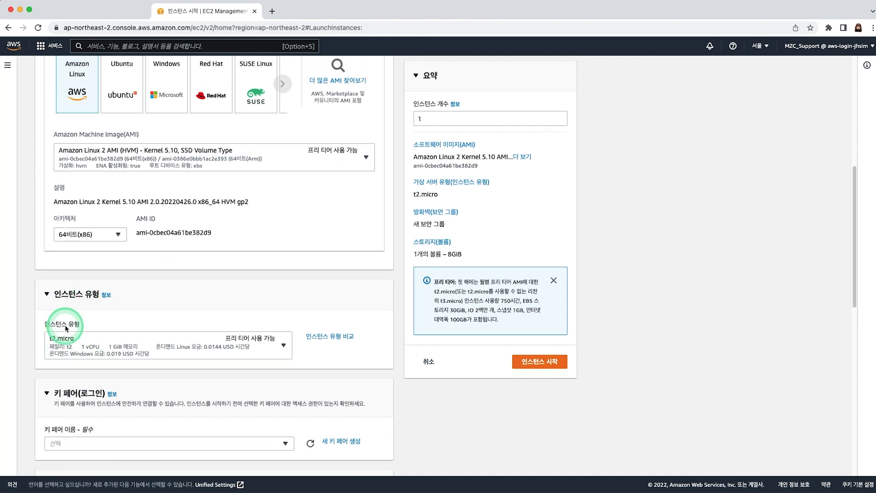
pyautogui.click(117, 341)
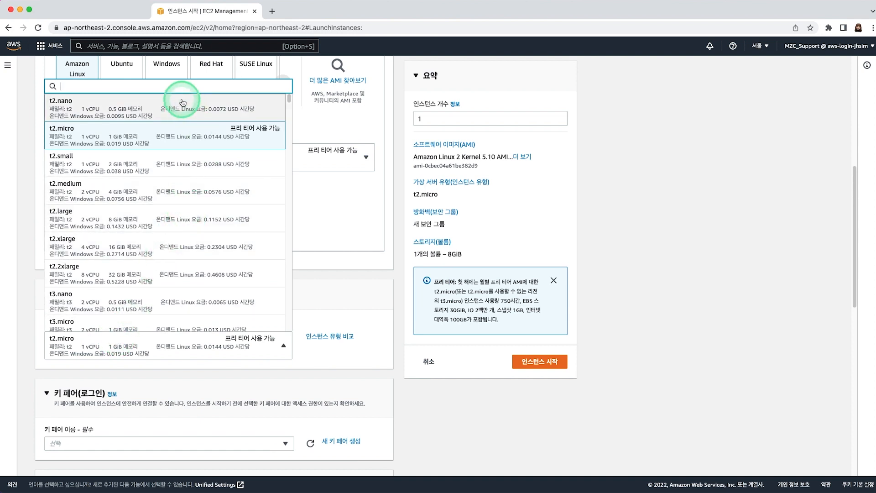
pyautogui.scroll(-10, 195, 168)
pyautogui.scroll(-10, 219, 237)
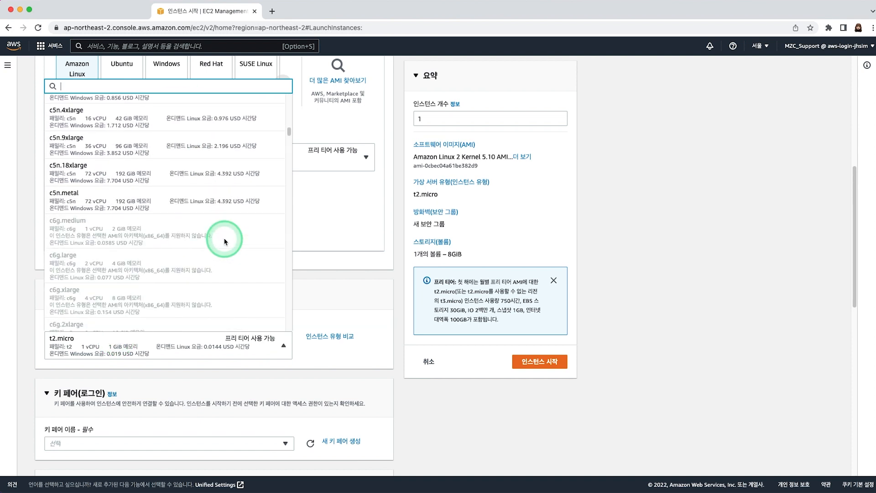
pyautogui.scroll(-10, 226, 241)
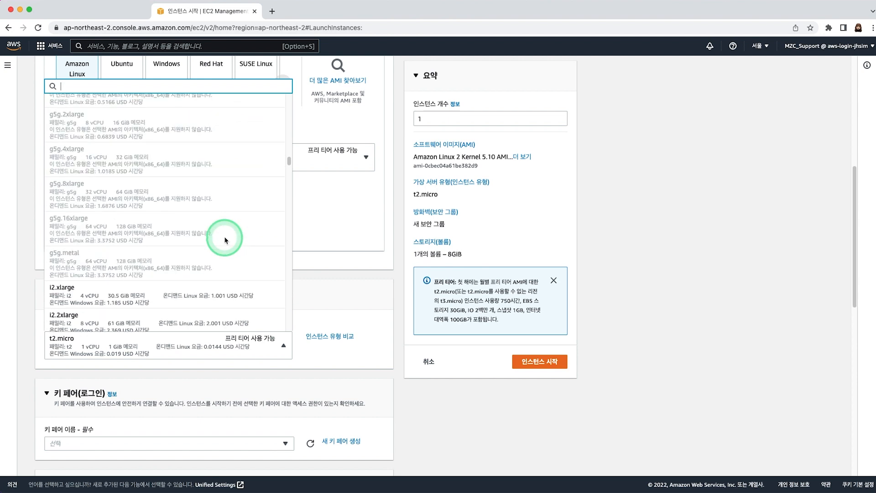
pyautogui.scroll(-10, 226, 241)
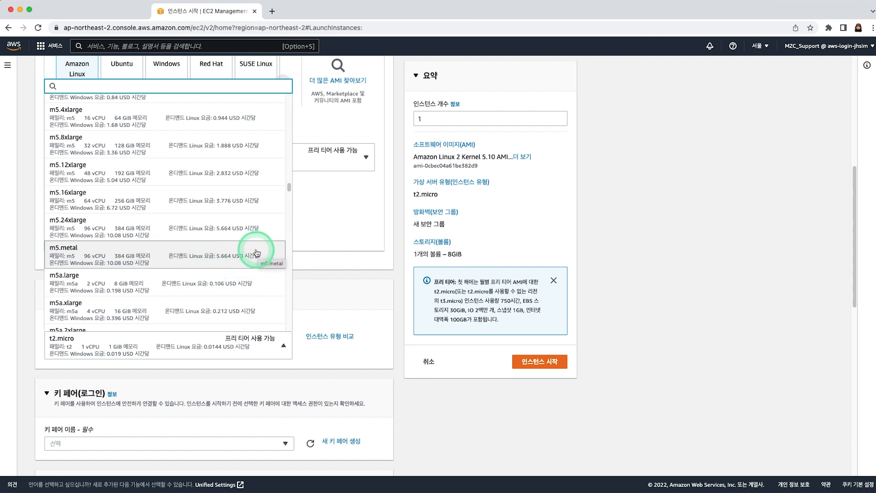
pyautogui.scroll(10, 246, 251)
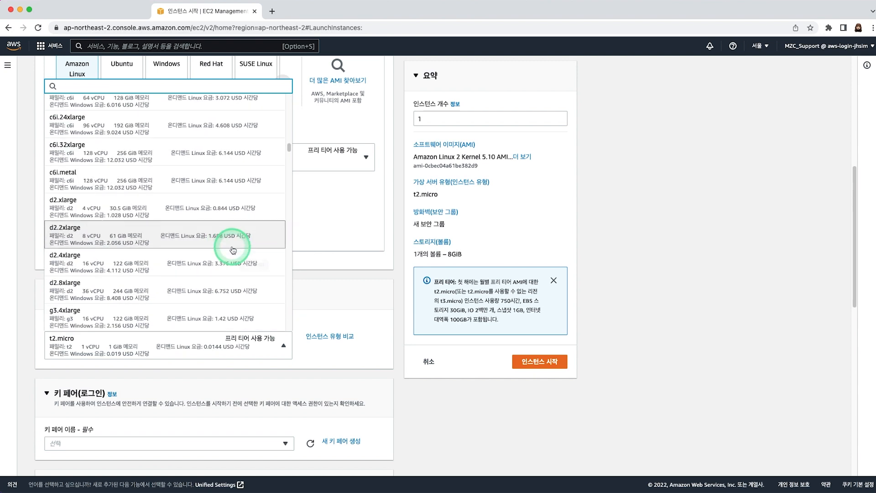
pyautogui.scroll(10, 232, 249)
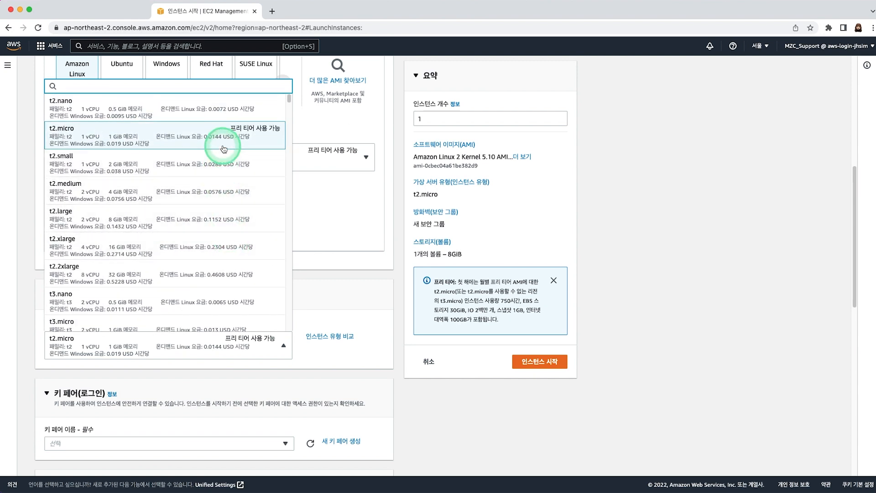
pyautogui.click(262, 139)
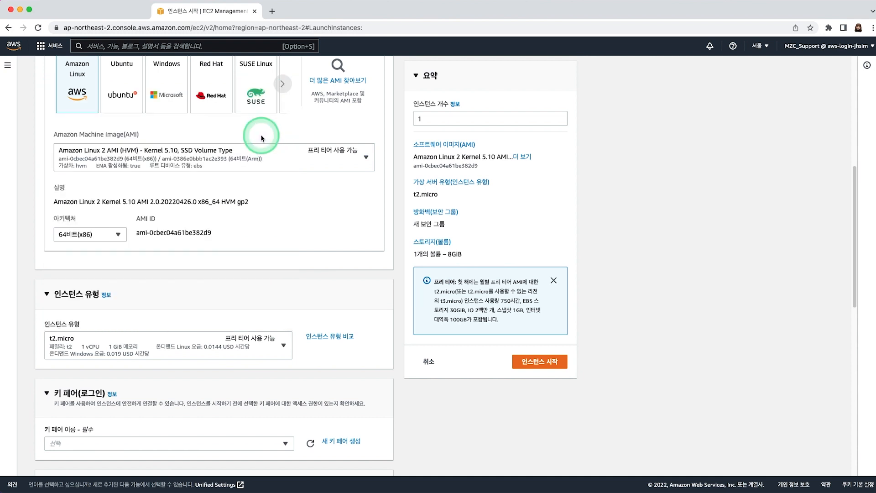
# - Set the instance's login key pair to 키 페어 없이 계속 진행(권장되지 않음), proceeding without a key pair
pyautogui.scroll(-5, 429, 396)
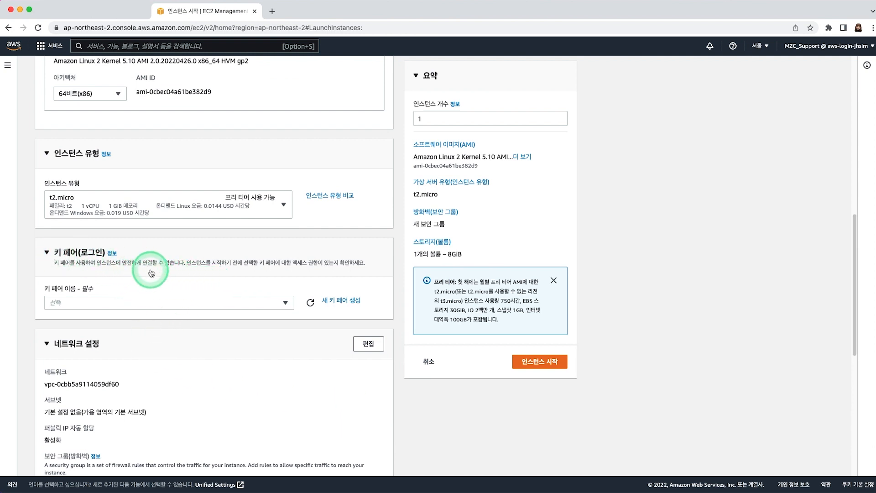
pyautogui.click(182, 303)
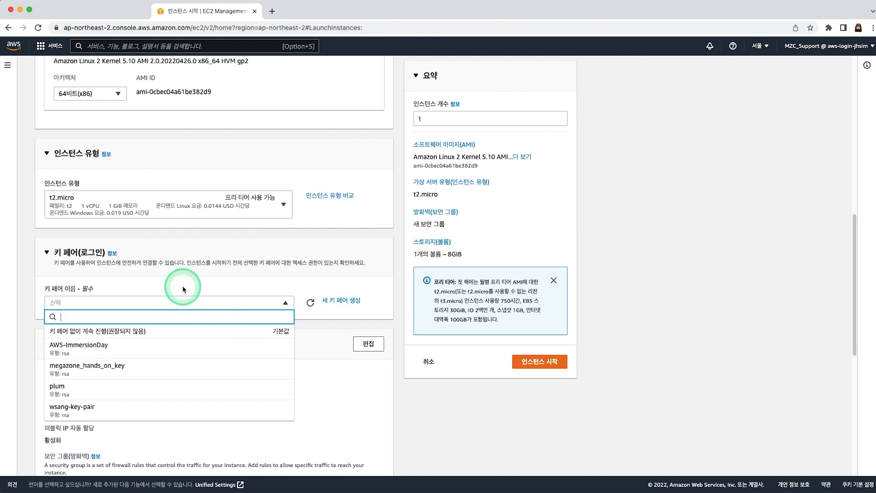
pyautogui.click(188, 304)
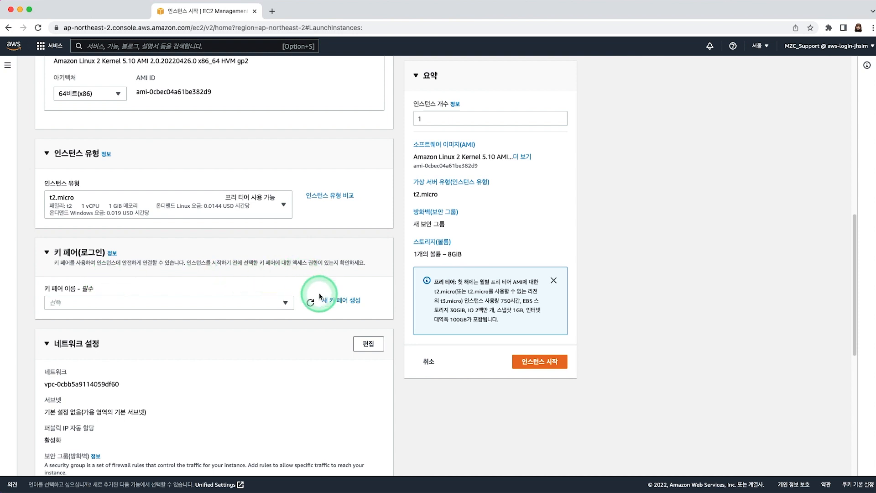
pyautogui.click(263, 303)
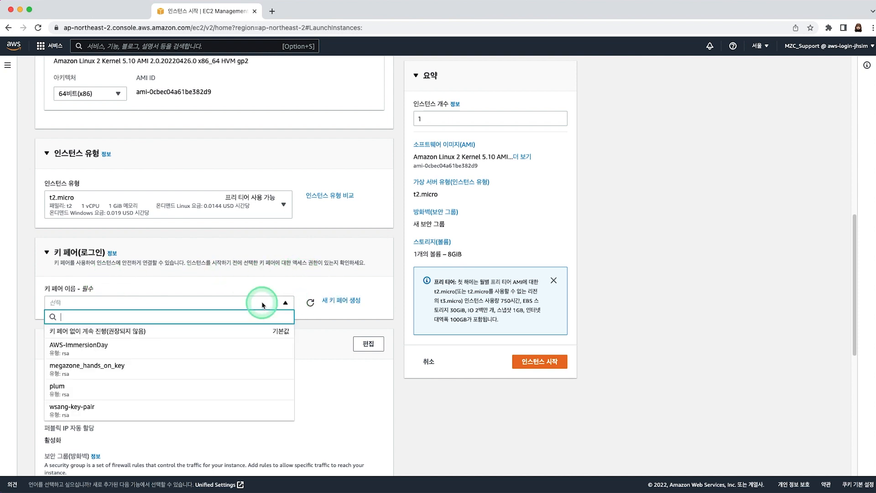
pyautogui.click(198, 333)
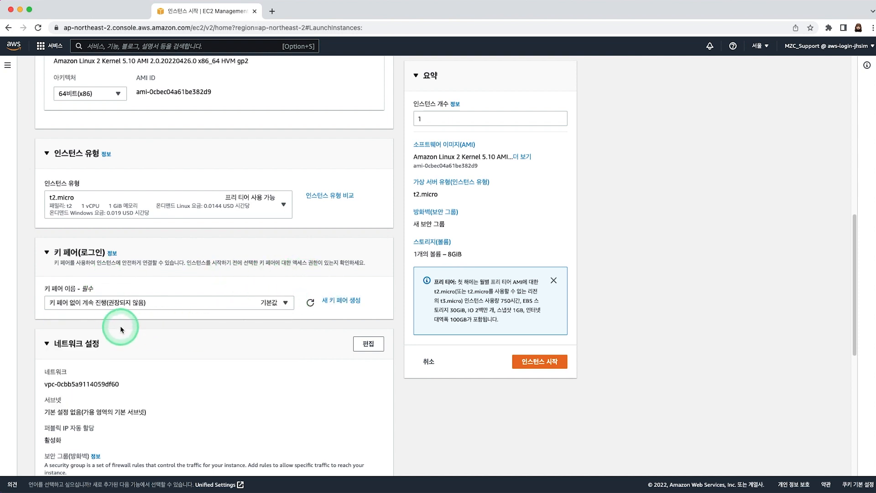
# - Review the name, type and private key file format options for creating a new key pair, and close the dialog without creating one
pyautogui.scroll(-5, 413, 397)
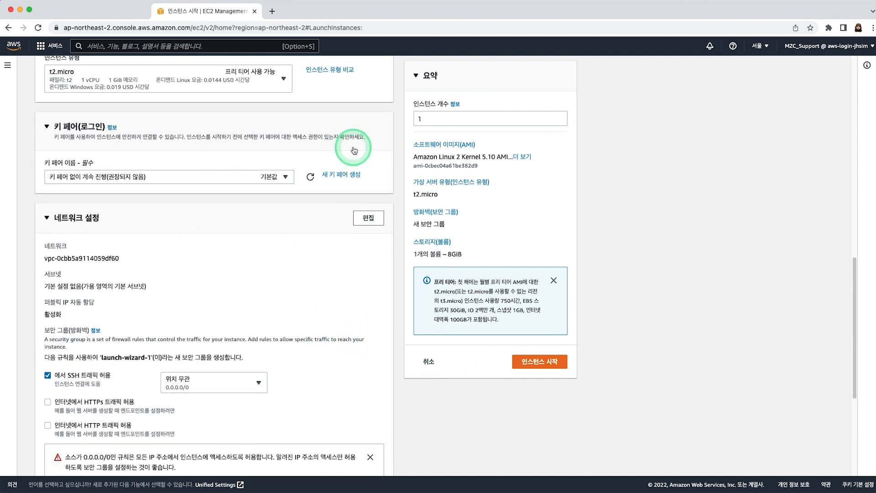
pyautogui.click(356, 177)
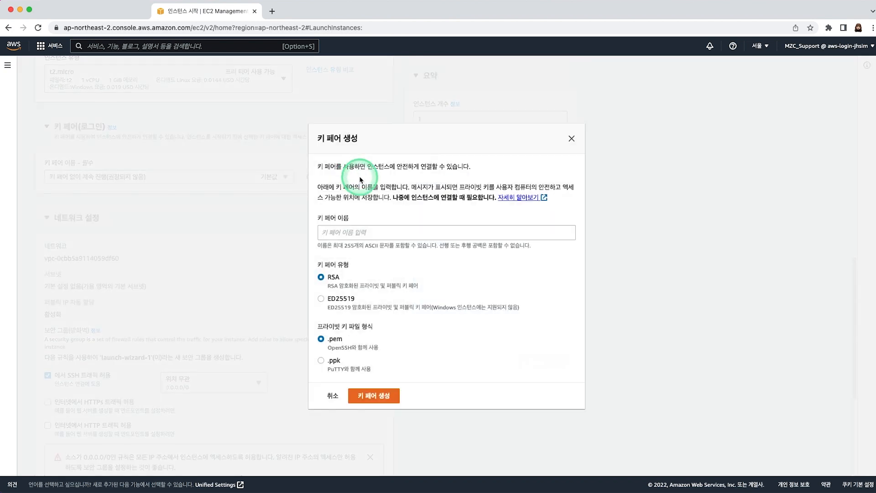
pyautogui.click(400, 233)
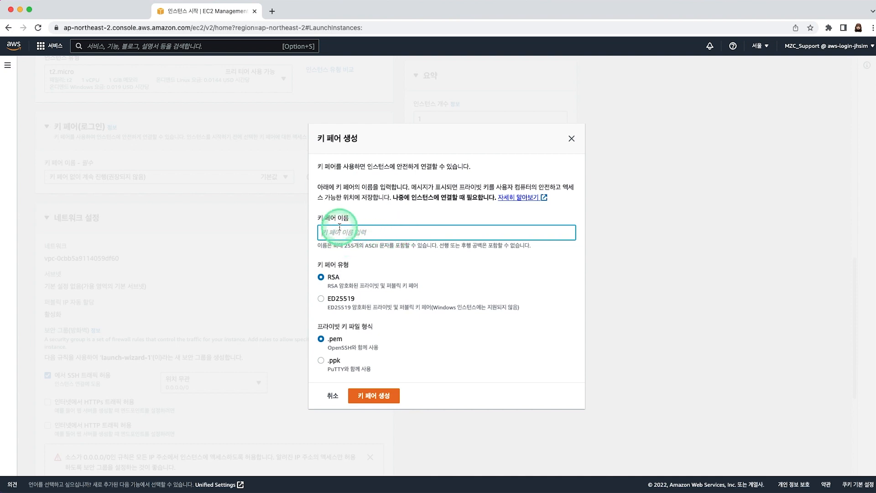
pyautogui.moveTo(337, 218); pyautogui.dragTo(357, 222)
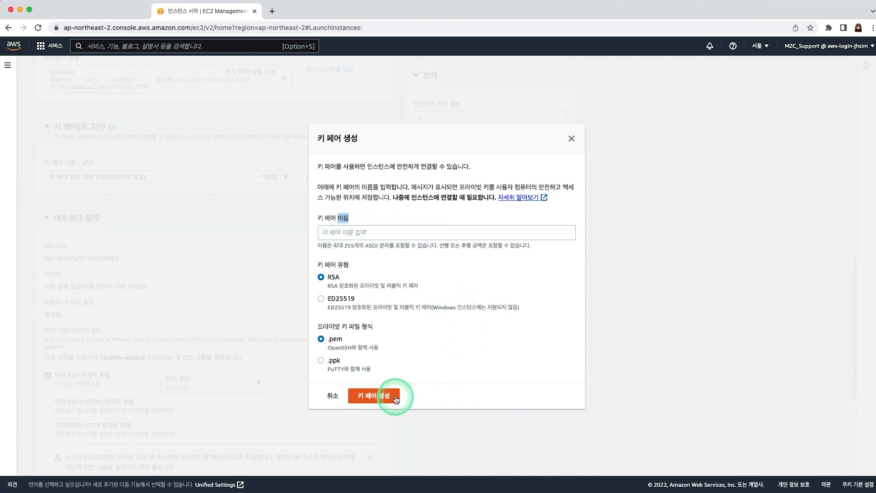
pyautogui.click(571, 140)
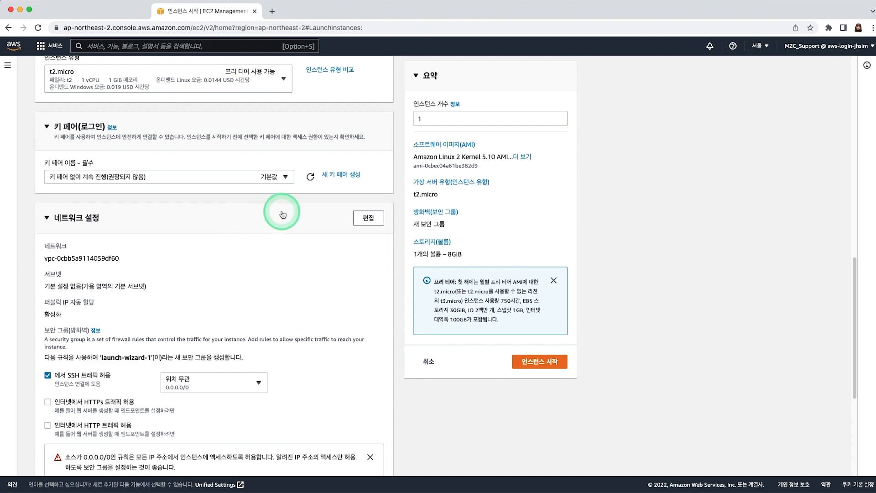
# - Start editing the instance's network settings (네트워크 설정) and choose gid-vpc as the VPC
pyautogui.scroll(-1, 206, 235)
pyautogui.scroll(-5, 107, 252)
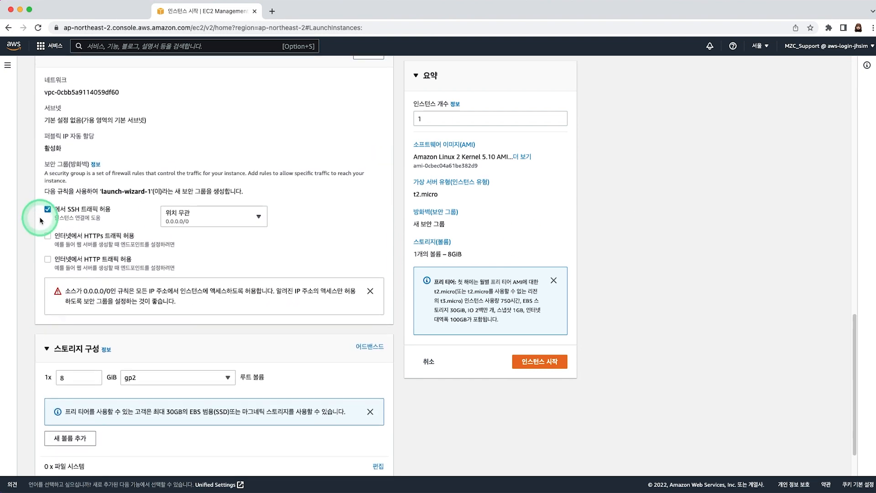
pyautogui.scroll(4, 82, 214)
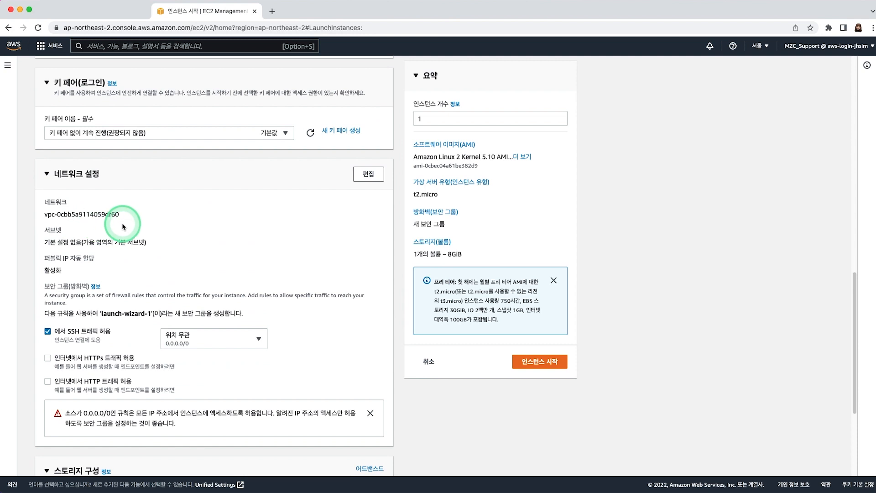
pyautogui.click(379, 177)
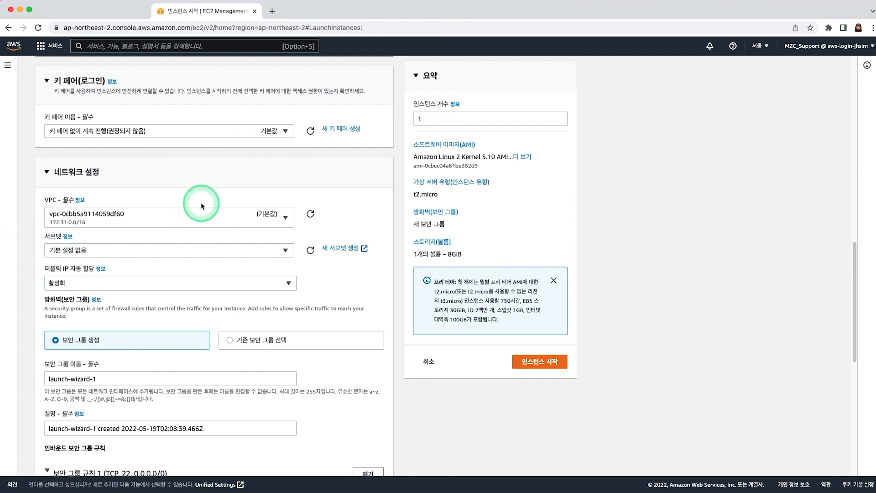
pyautogui.click(188, 216)
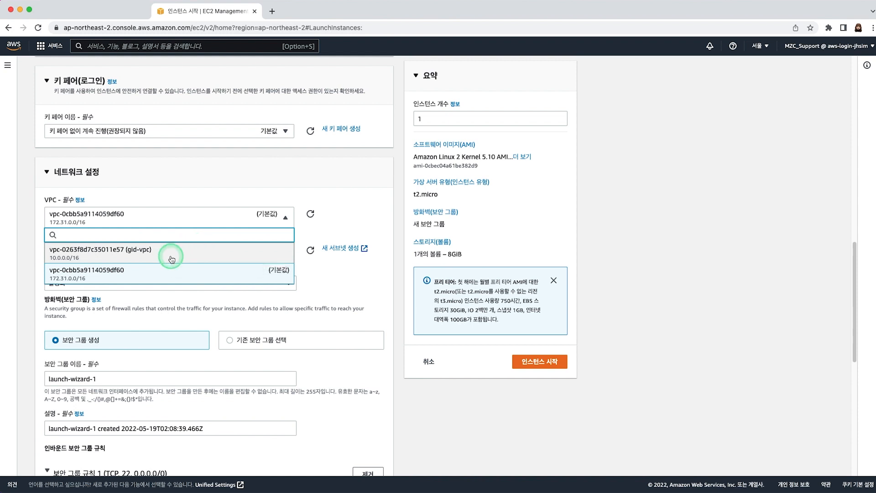
pyautogui.click(197, 255)
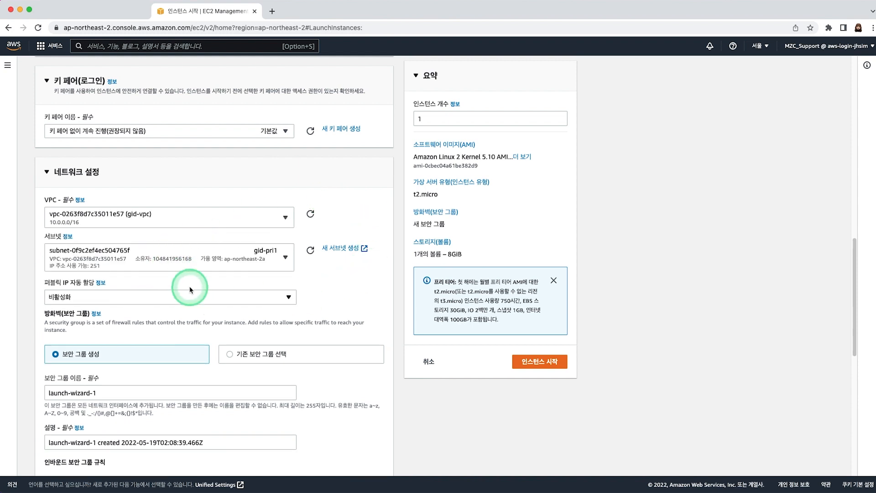
# - Choose the gid-pub1 subnet for the instance and check the automatic public IP assignment options
pyautogui.click(205, 259)
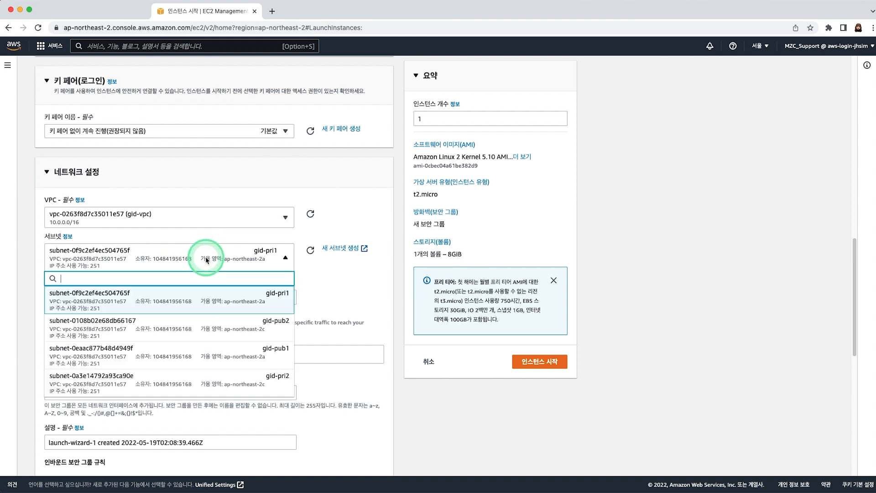
pyautogui.scroll(-1, 340, 317)
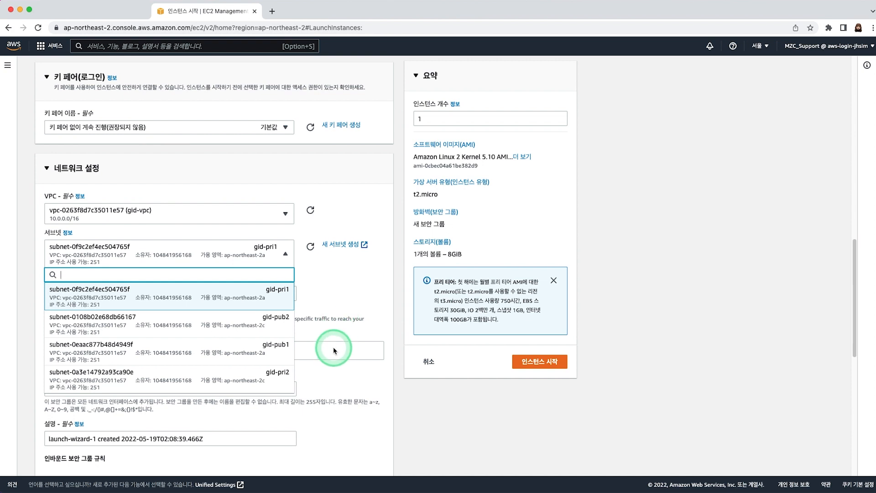
pyautogui.click(194, 352)
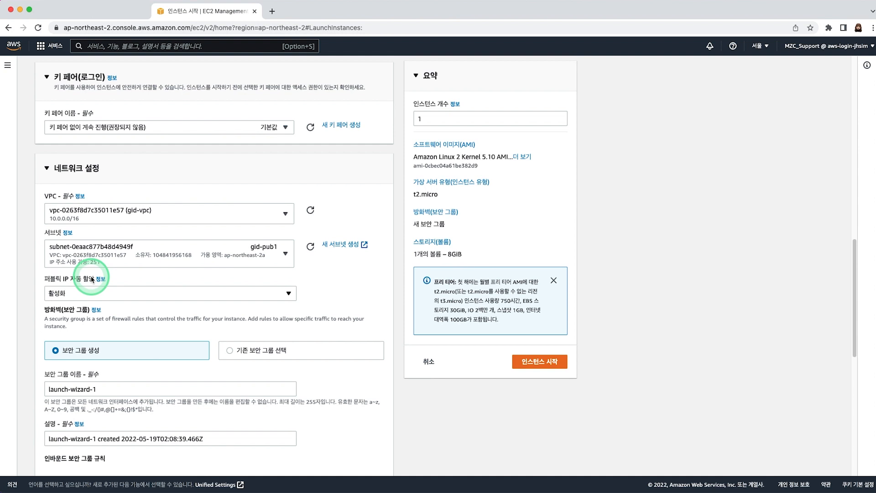
pyautogui.click(177, 292)
pyautogui.click(178, 292)
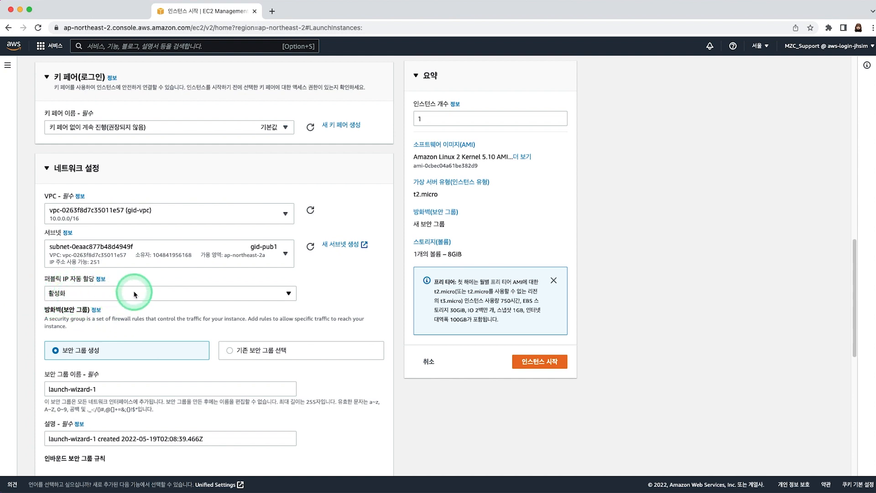
# - Name the new security group gid-web-sg
pyautogui.scroll(-1, 134, 293)
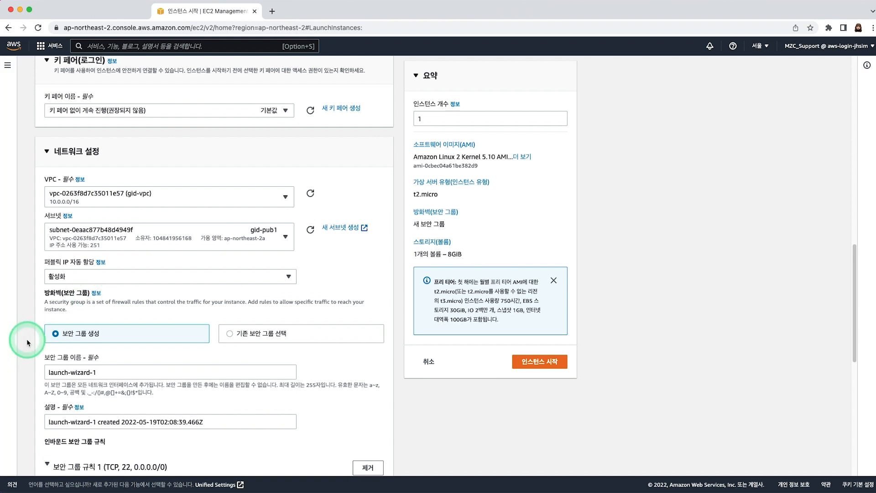
pyautogui.scroll(-5, 27, 342)
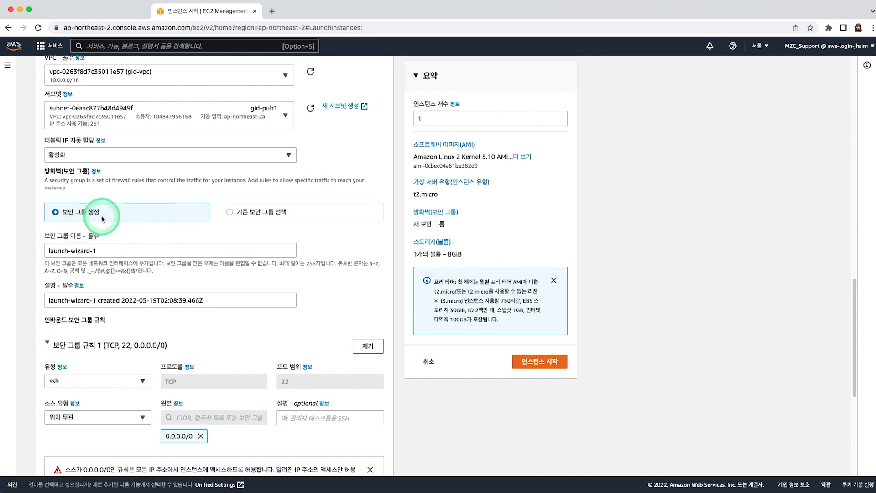
pyautogui.click(147, 249)
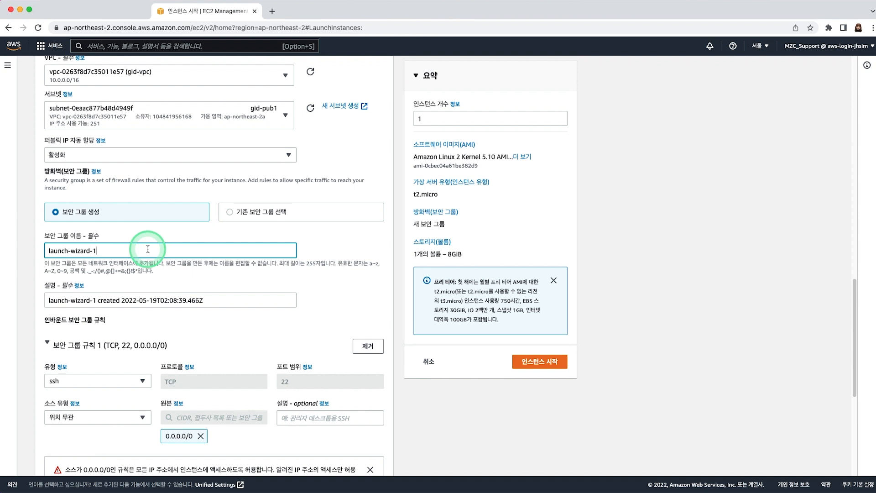
pyautogui.press('BackSpace')
pyautogui.press('BackSpace')
pyautogui.press('BackSpace')
pyautogui.press('BackSpace')
pyautogui.press('BackSpace')
pyautogui.press('BackSpace')
pyautogui.press('BackSpace')
pyautogui.press('BackSpace')
pyautogui.press('BackSpace')
pyautogui.press('BackSpace')
pyautogui.press('BackSpace')
pyautogui.press('BackSpace')
pyautogui.write('gid-web-sg')
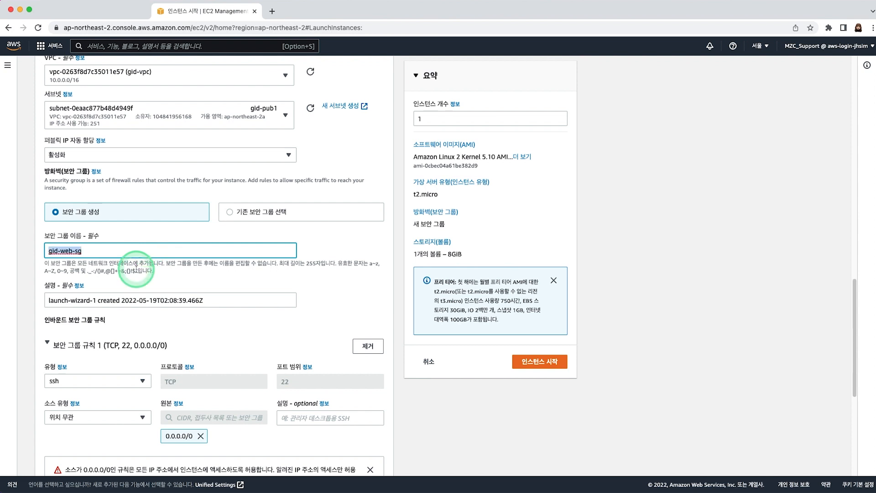
# - Replace the security group's description with gid-web-sg
pyautogui.click(162, 297)
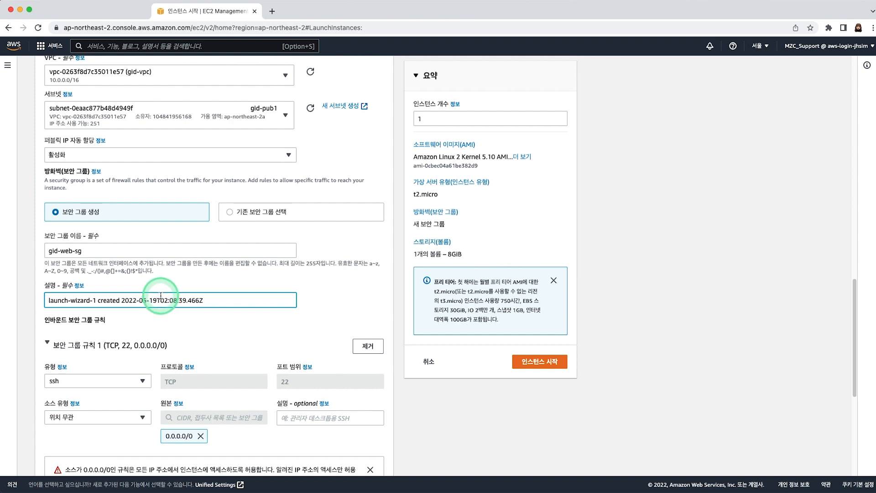
pyautogui.press('super+a')
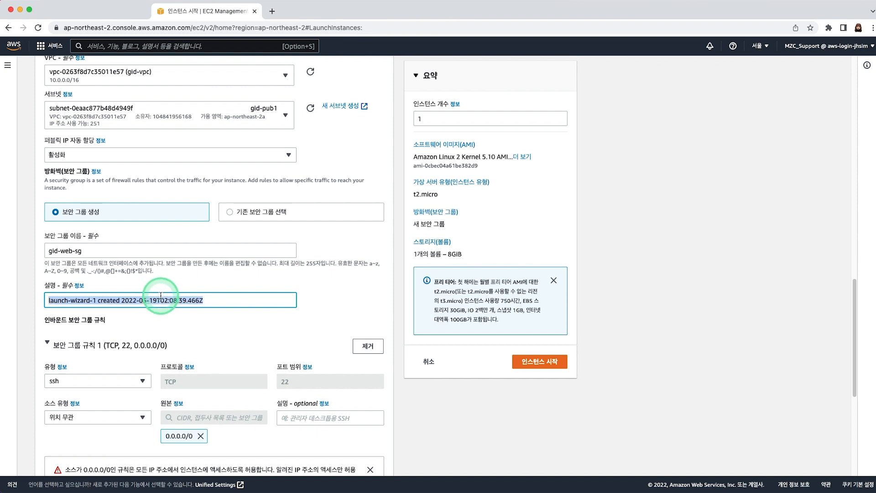
pyautogui.write('gid- web-sg')
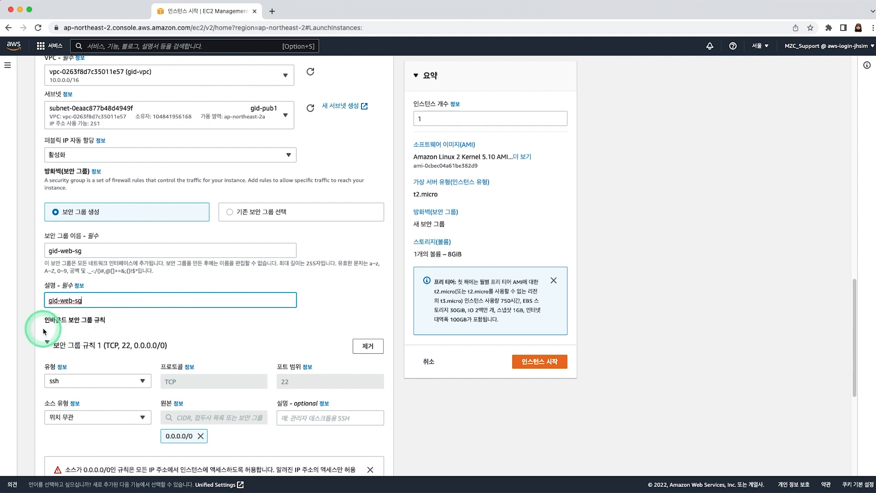
# - Review the SSH inbound security group rule and try to remove its 0.0.0.0/0 source
pyautogui.scroll(-2, 274, 315)
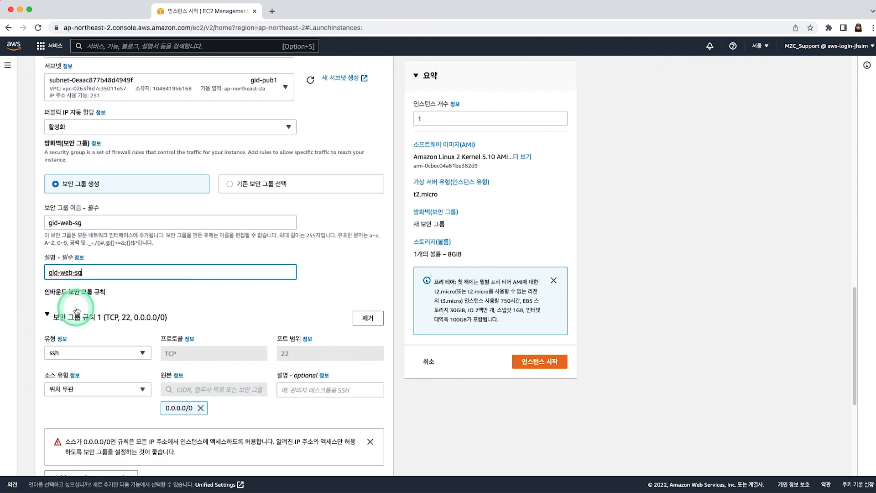
pyautogui.scroll(-1, 189, 329)
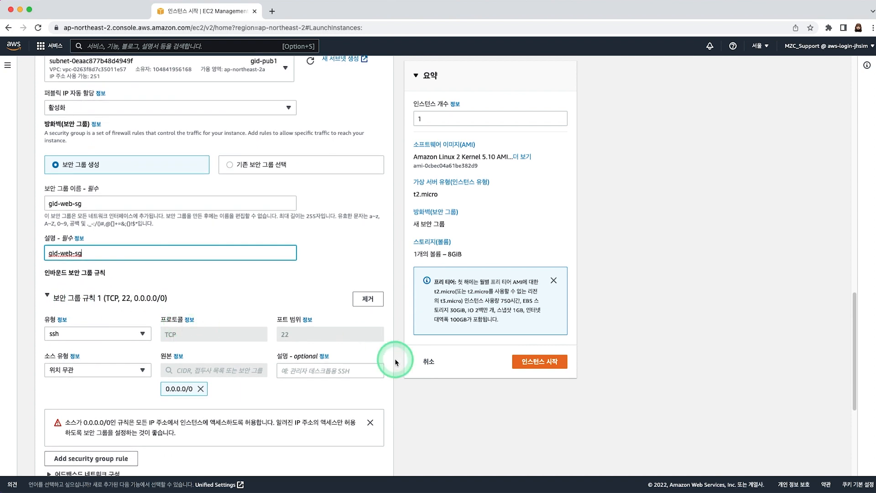
pyautogui.click(432, 413)
pyautogui.scroll(-1, 434, 414)
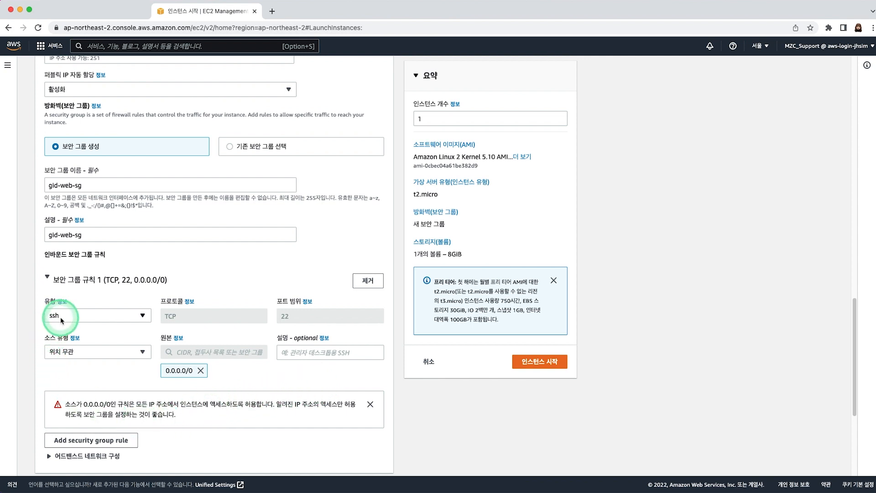
pyautogui.doubleClick(168, 339)
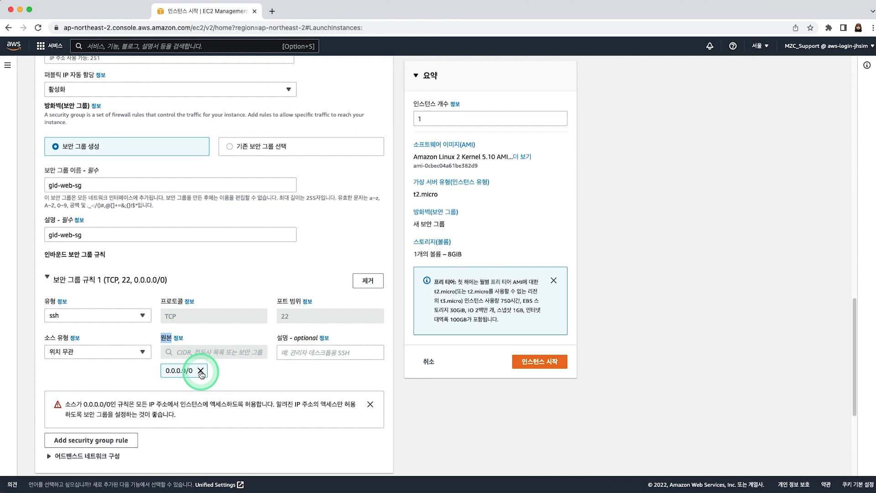
pyautogui.click(201, 371)
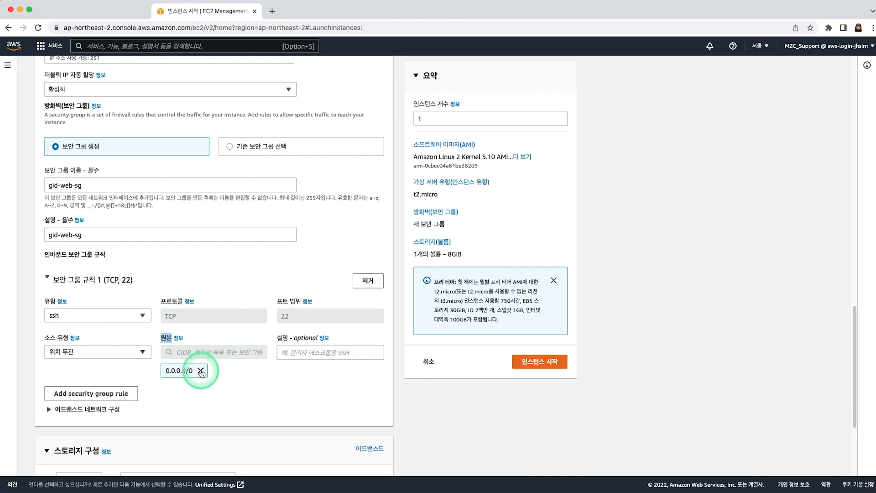
pyautogui.click(201, 351)
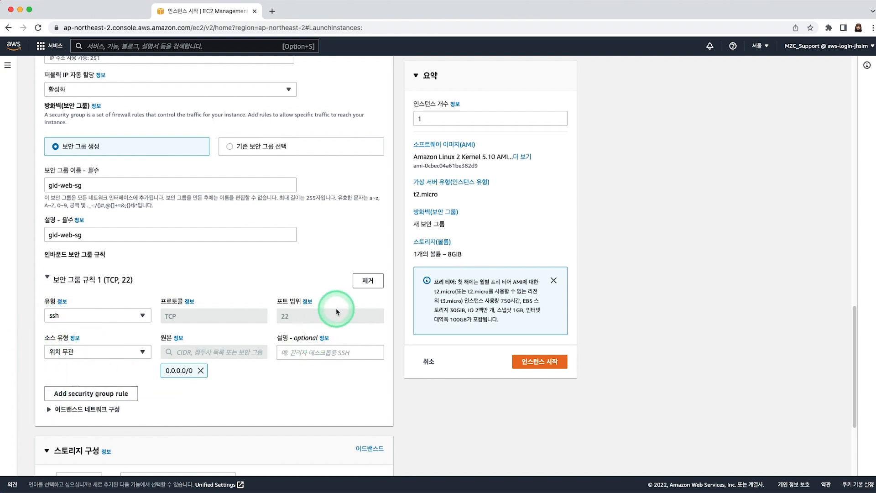
# - Add a second inbound security group rule of type HTTP with its source type set to Anywhere (위치 무관)
pyautogui.click(113, 394)
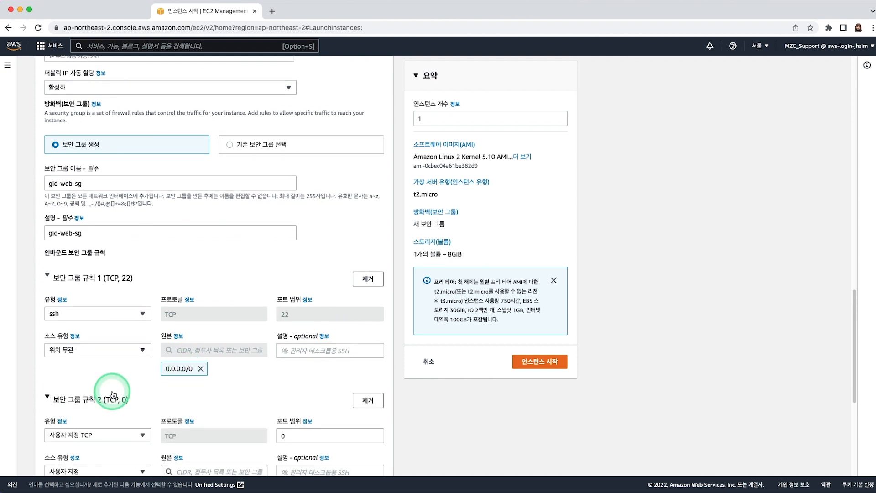
pyautogui.scroll(-2, 254, 378)
pyautogui.scroll(-1, 397, 426)
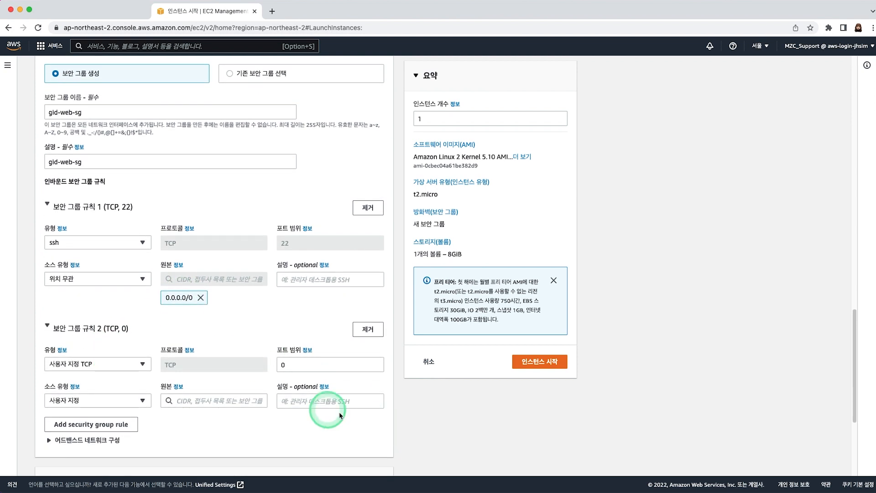
pyautogui.click(100, 364)
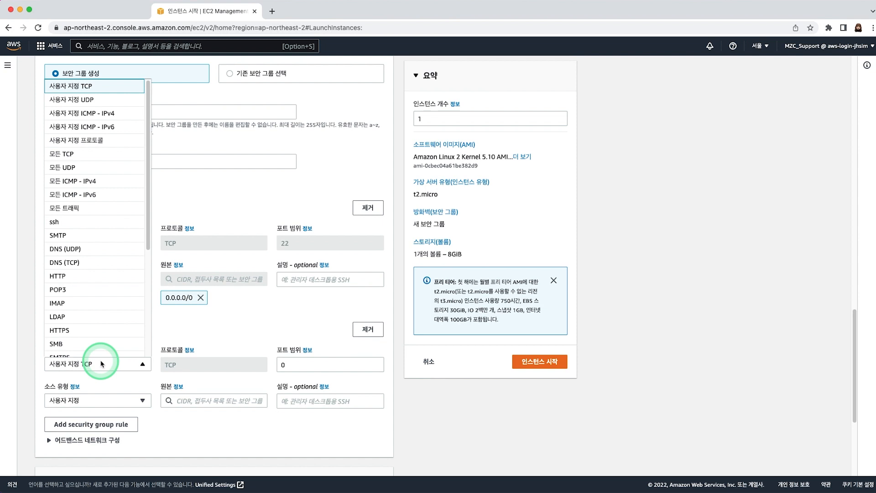
pyautogui.click(98, 280)
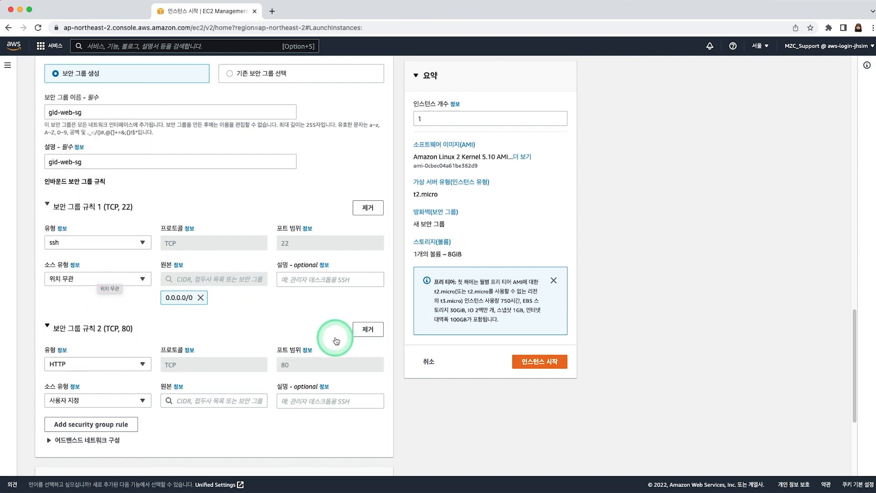
pyautogui.click(132, 368)
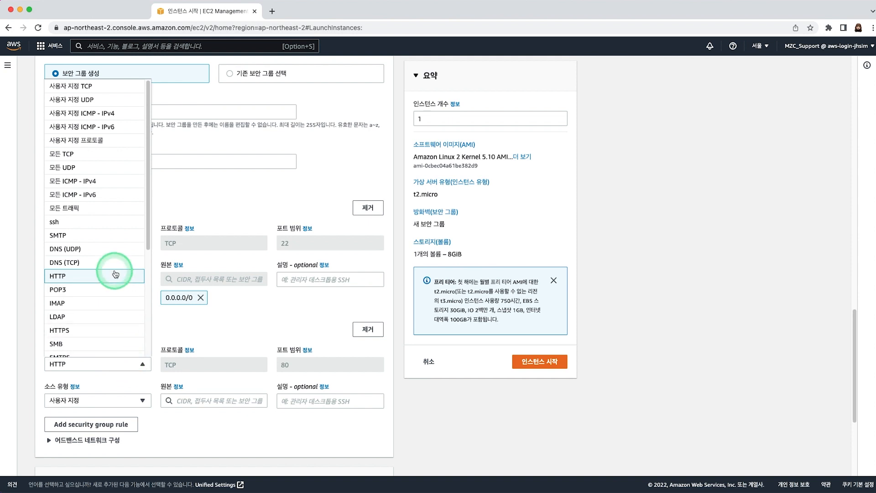
pyautogui.scroll(1, 116, 273)
pyautogui.click(111, 295)
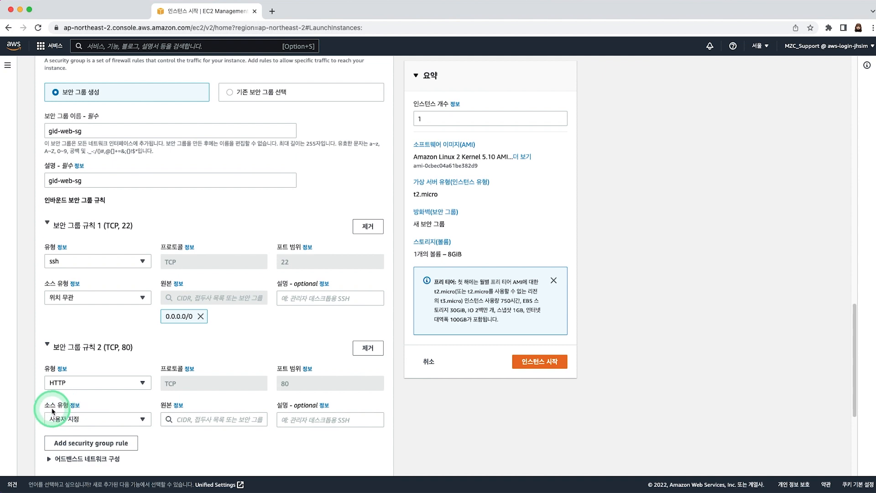
pyautogui.click(88, 421)
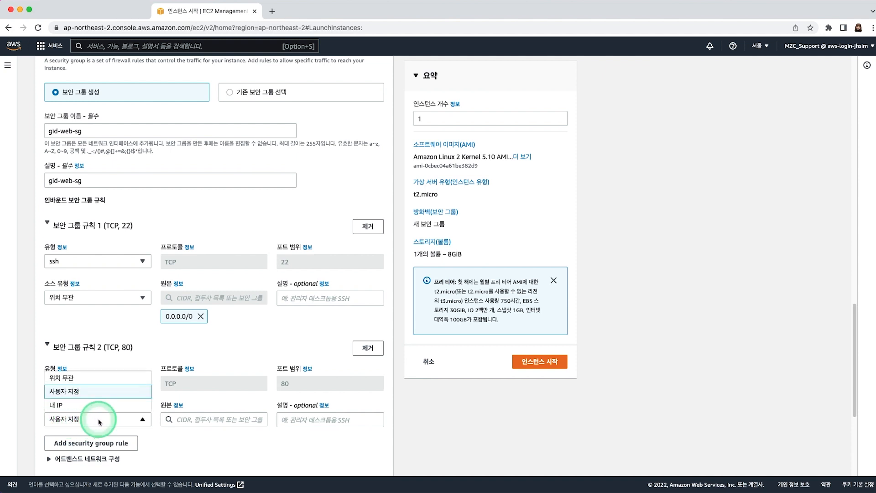
pyautogui.click(94, 379)
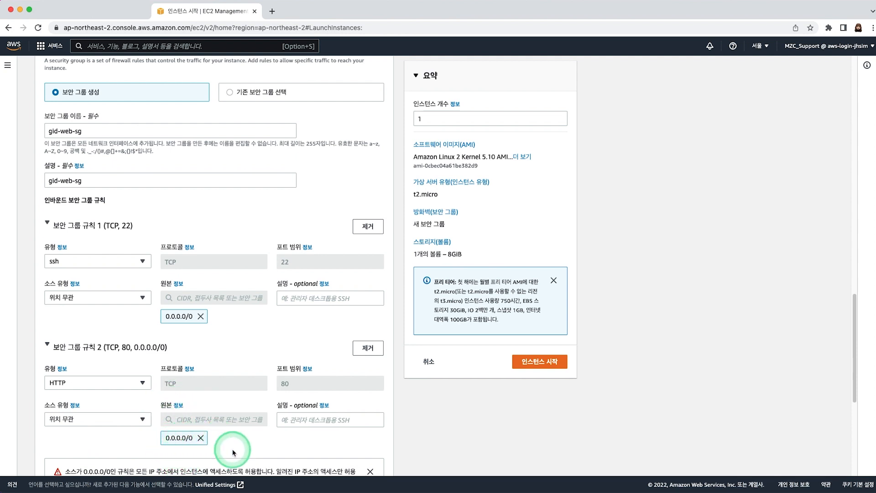
# - Review the storage configuration and check which volume types are available for the root volume
pyautogui.scroll(-3, 382, 409)
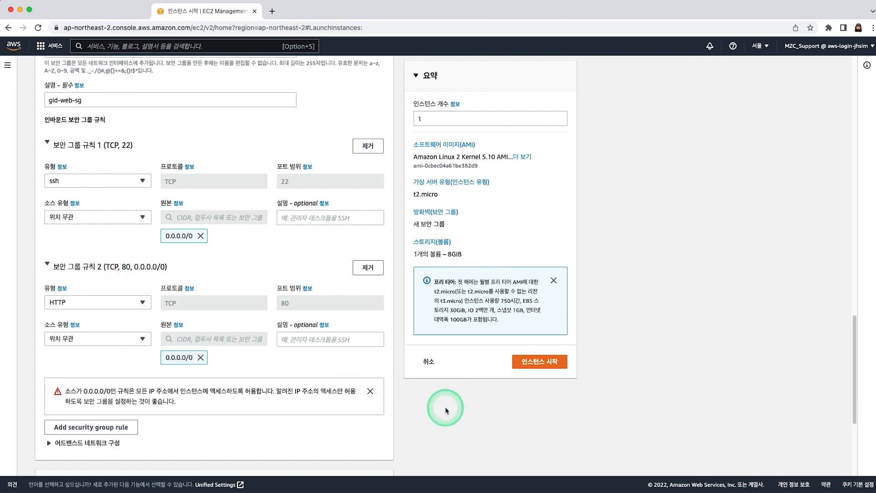
pyautogui.scroll(-1, 446, 410)
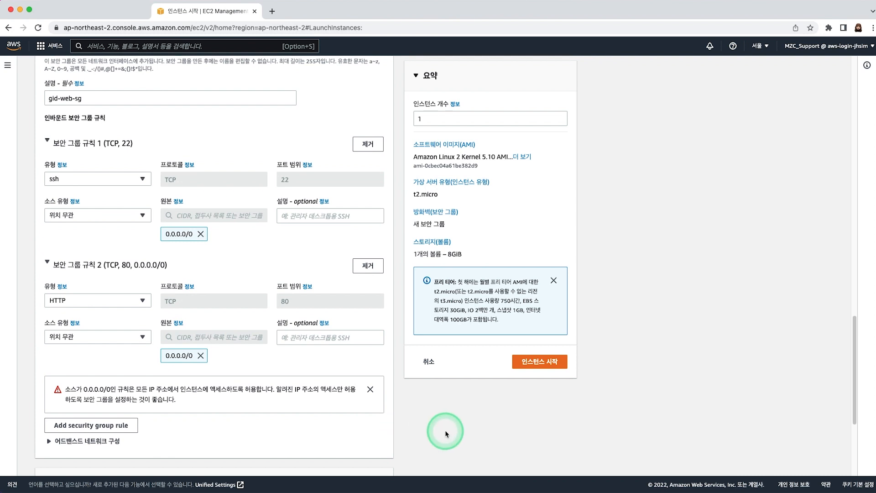
pyautogui.scroll(-4, 205, 427)
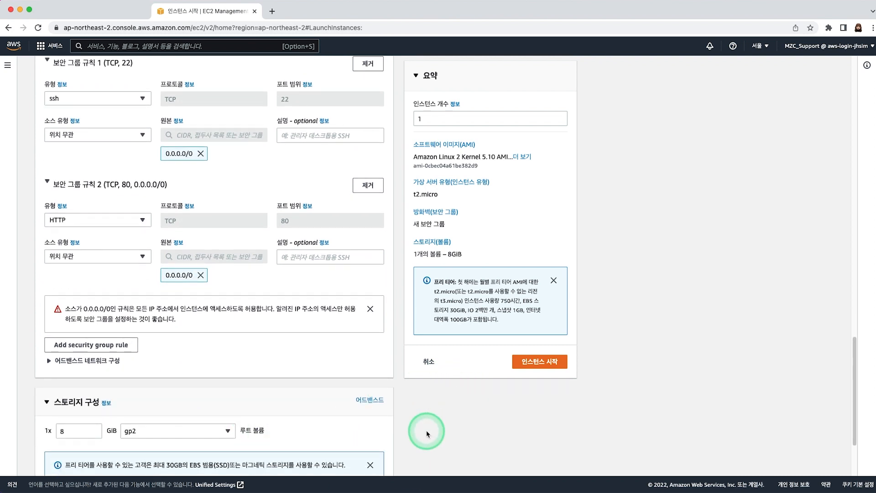
pyautogui.scroll(-5, 428, 432)
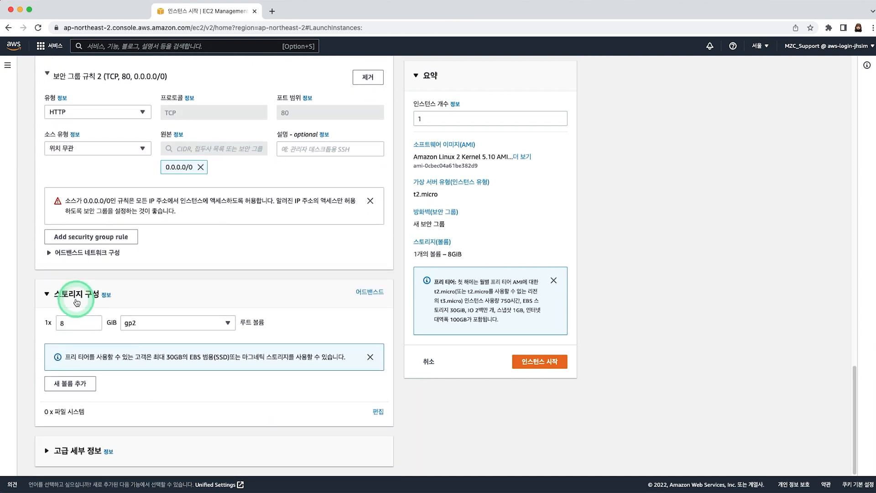
pyautogui.click(190, 323)
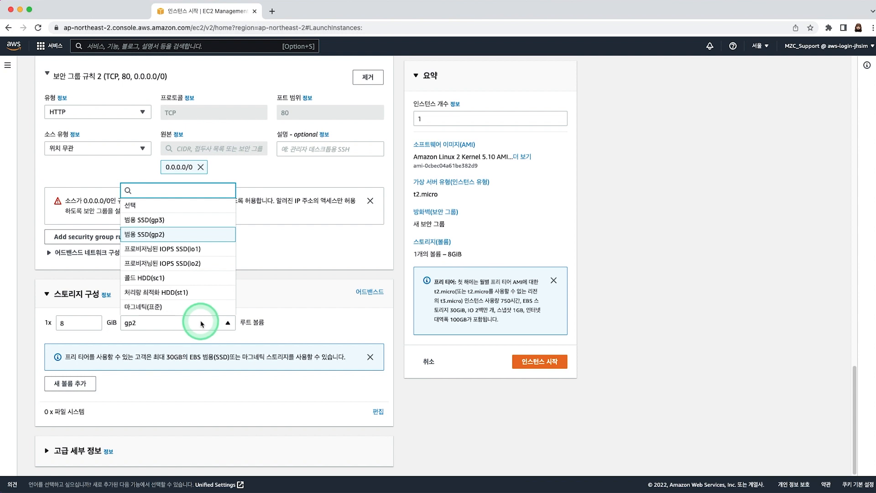
pyautogui.click(202, 324)
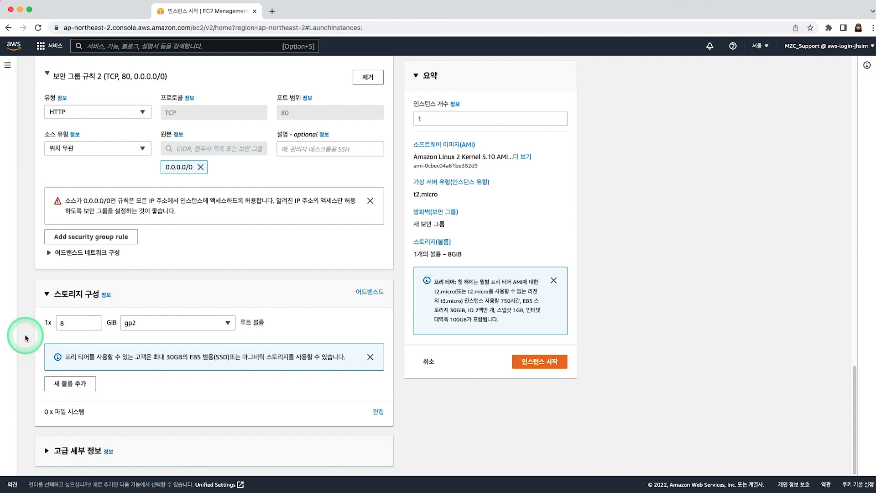
# - Expand the advanced details of the instance and go through the options as far as the user data field
pyautogui.scroll(-1, 25, 337)
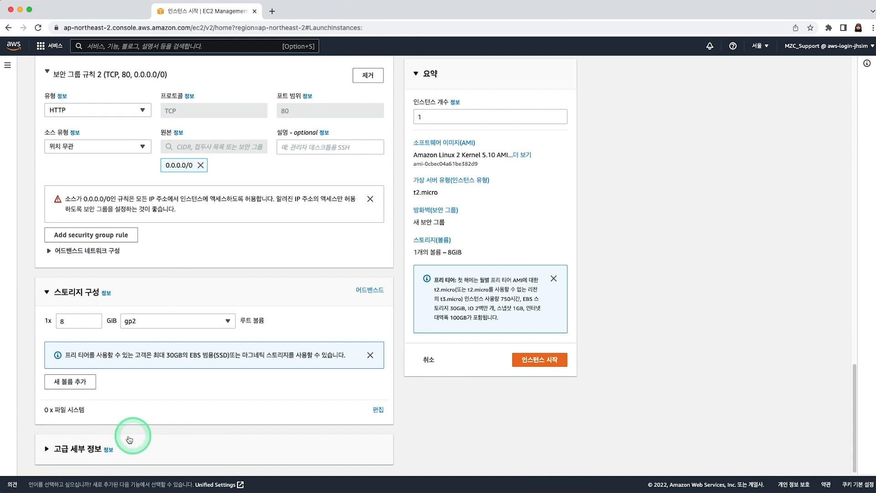
pyautogui.click(70, 449)
pyautogui.scroll(-3, 98, 342)
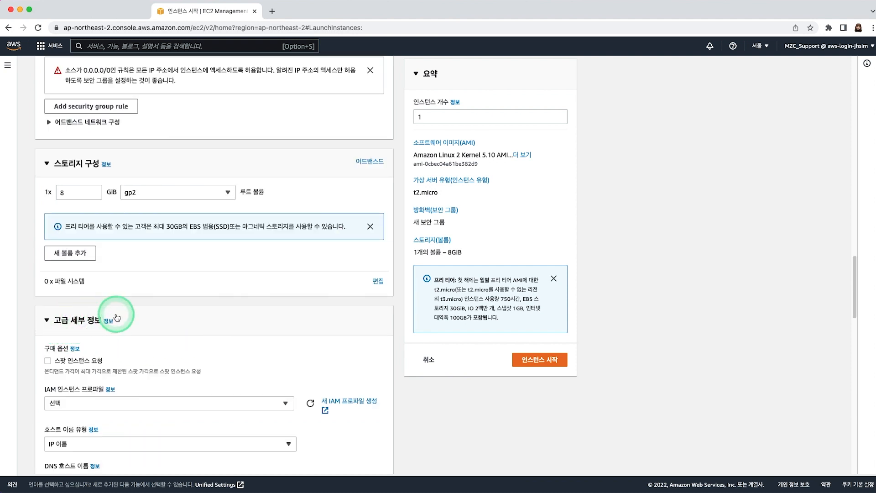
pyautogui.scroll(-5, 278, 320)
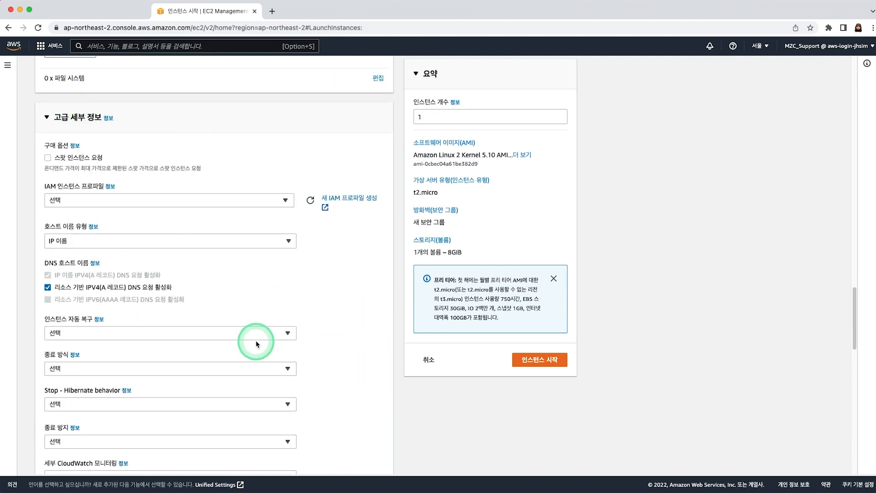
pyautogui.scroll(-15, 257, 343)
pyautogui.scroll(3, 297, 299)
pyautogui.scroll(-1, 299, 304)
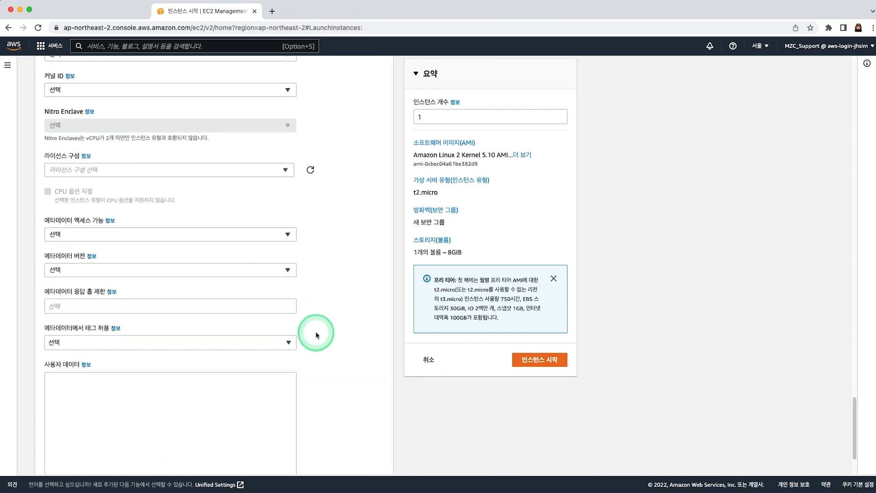
pyautogui.scroll(-2, 348, 424)
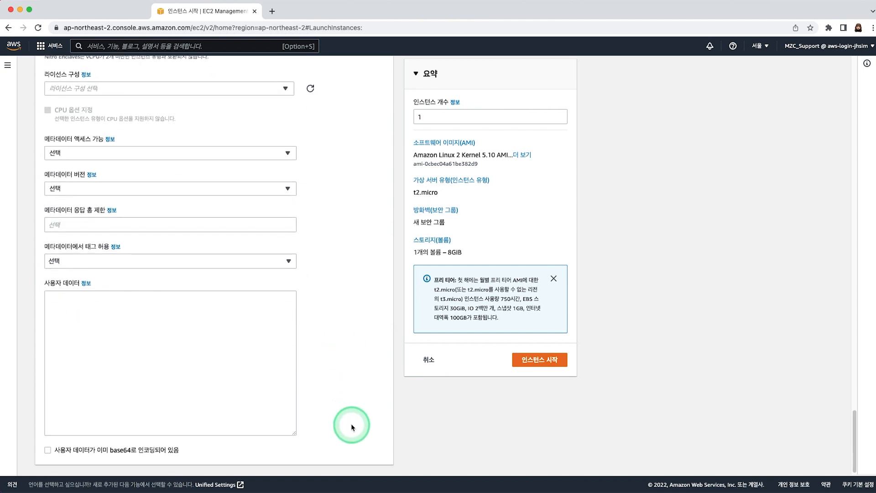
pyautogui.click(137, 386)
pyautogui.moveTo(45, 284); pyautogui.dragTo(79, 287)
pyautogui.click(98, 352)
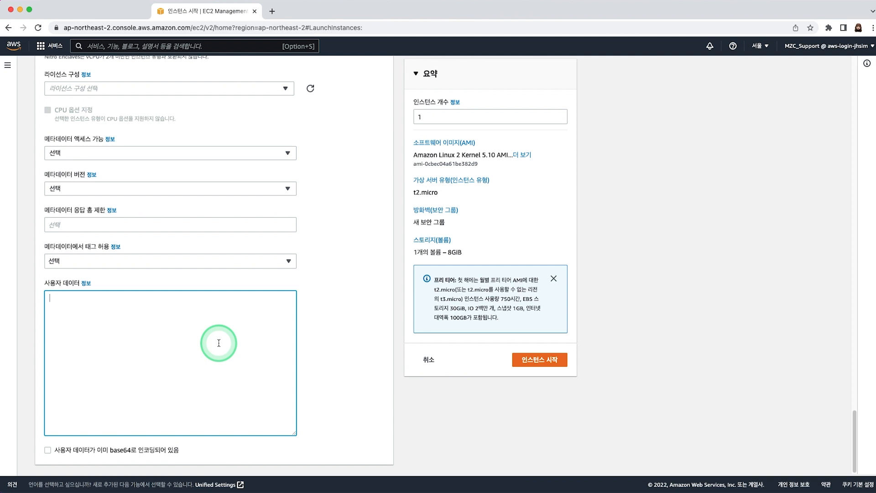
pyautogui.press('super+Tab')
pyautogui.click(59, 322)
pyautogui.write('#!/bin/bash wget https://mzc-sa-group.s3.ap-northeast-2.amazonaws.com/hands-on-labs/AWS-101/AWS_101_HOL_Linux_Userdata.sh sh AWS_101_HOL_Linux_Userdata.sh')
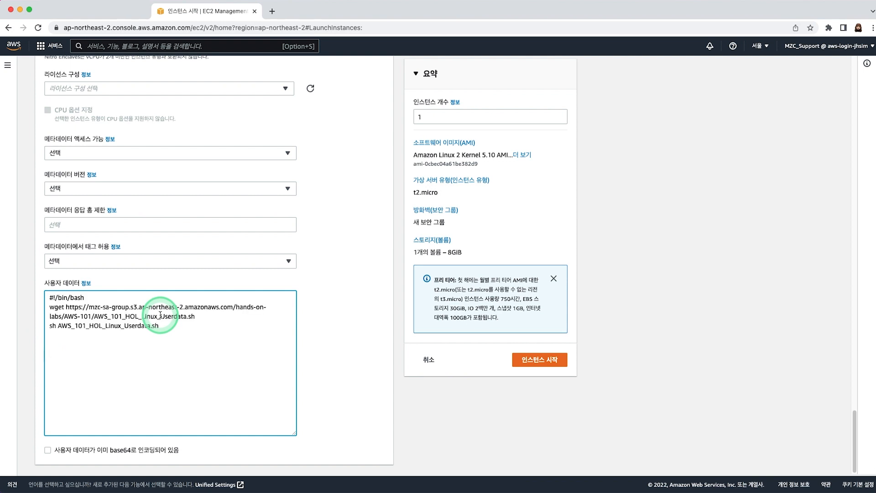
# - Review the download and execution lines of the user data script
pyautogui.click(208, 355)
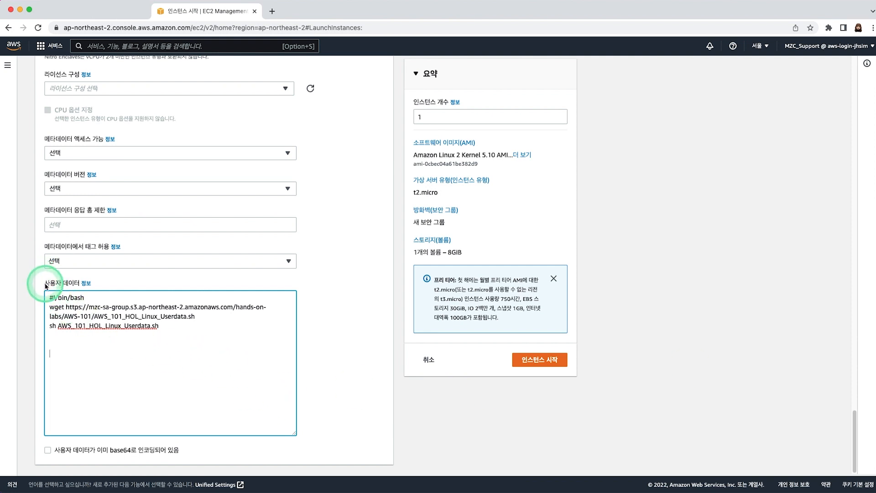
pyautogui.click(194, 346)
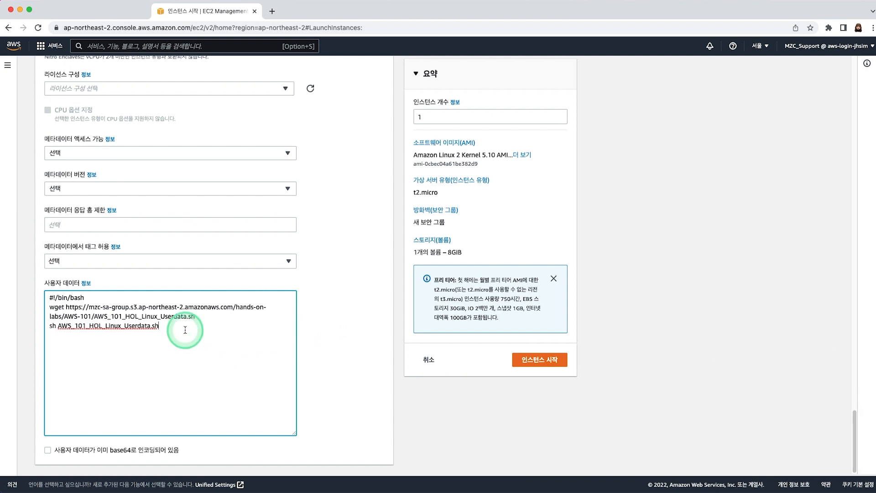
pyautogui.click(271, 347)
pyautogui.moveTo(172, 343); pyautogui.dragTo(27, 307)
pyautogui.click(31, 310)
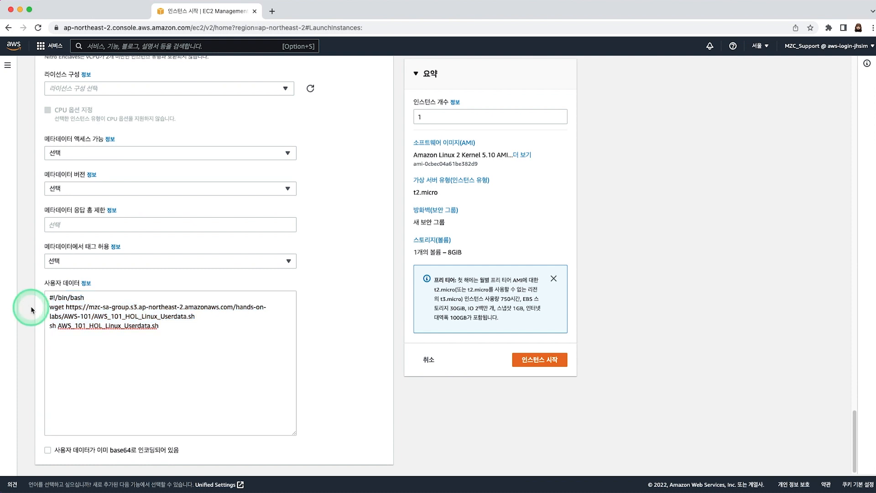
pyautogui.click(47, 301)
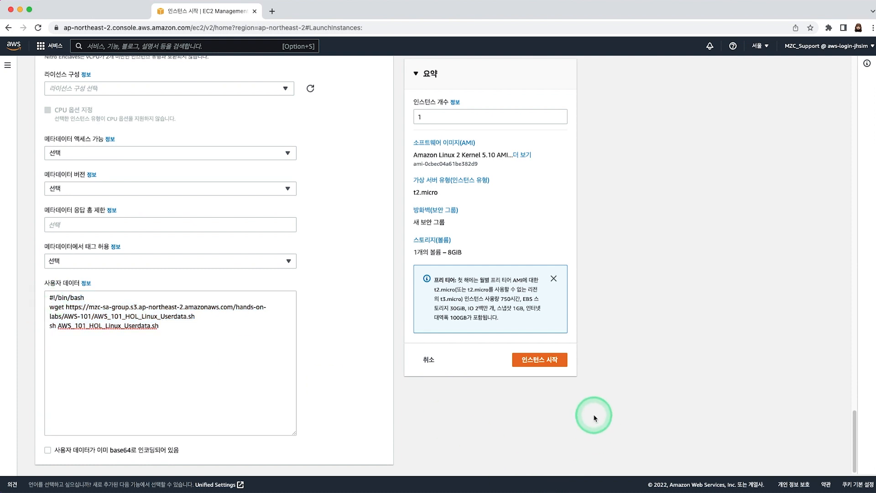
pyautogui.click(203, 359)
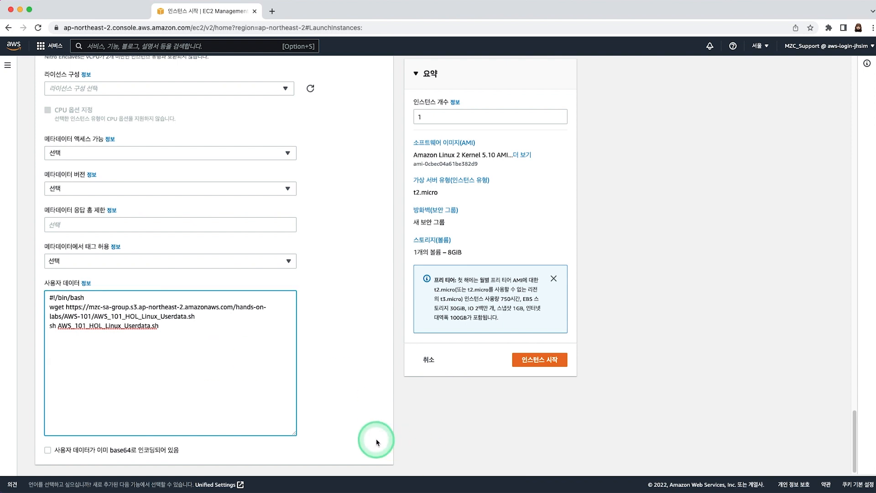
pyautogui.click(350, 380)
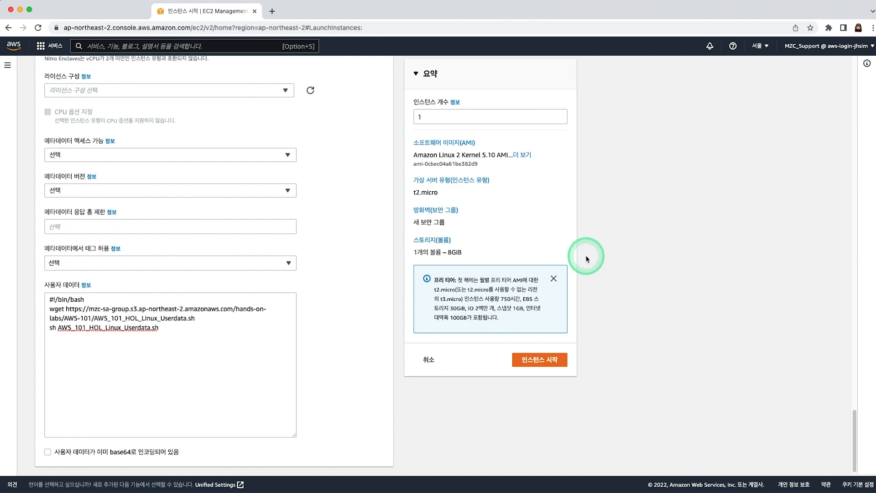
# - Launch the configured instance and open the list of all instances
pyautogui.click(551, 364)
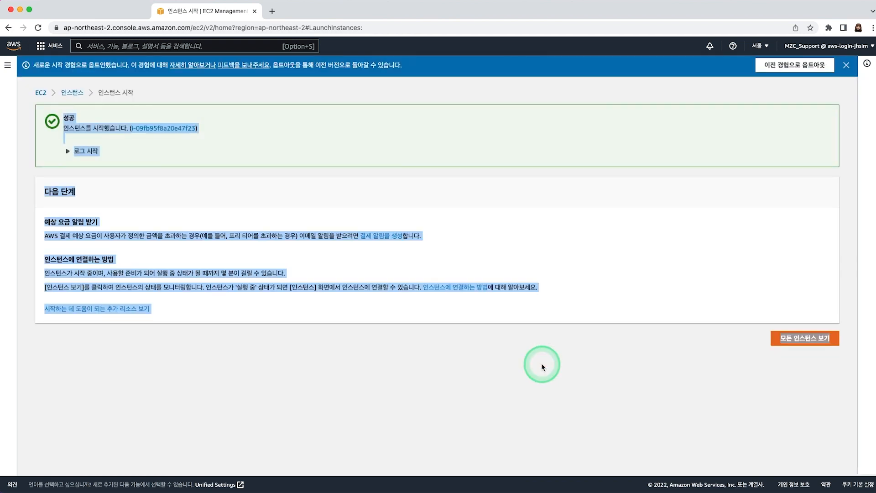
pyautogui.click(456, 378)
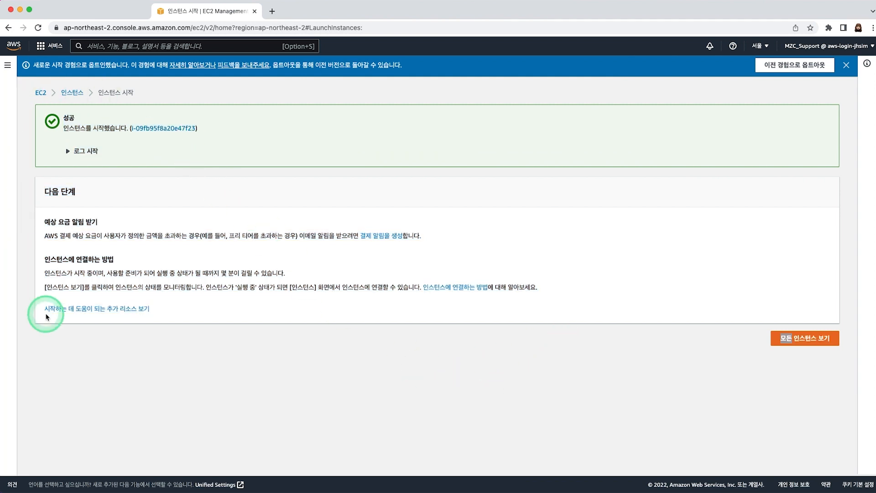
pyautogui.click(713, 373)
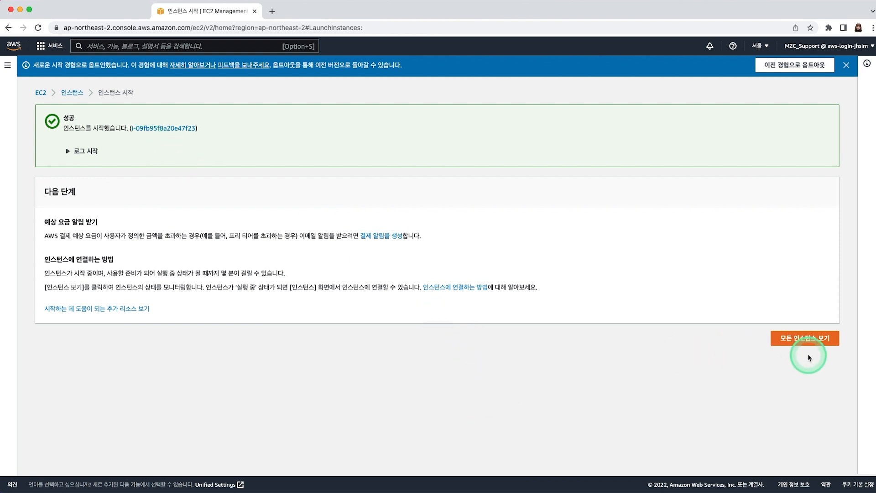
pyautogui.click(833, 341)
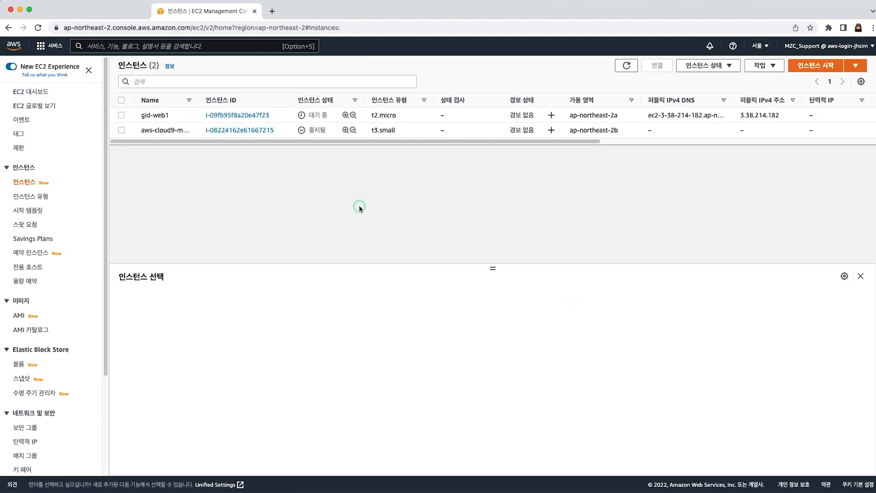
# - Select the gid-web1 instance and enlarge its details pane to examine its state and summary
pyautogui.click(153, 116)
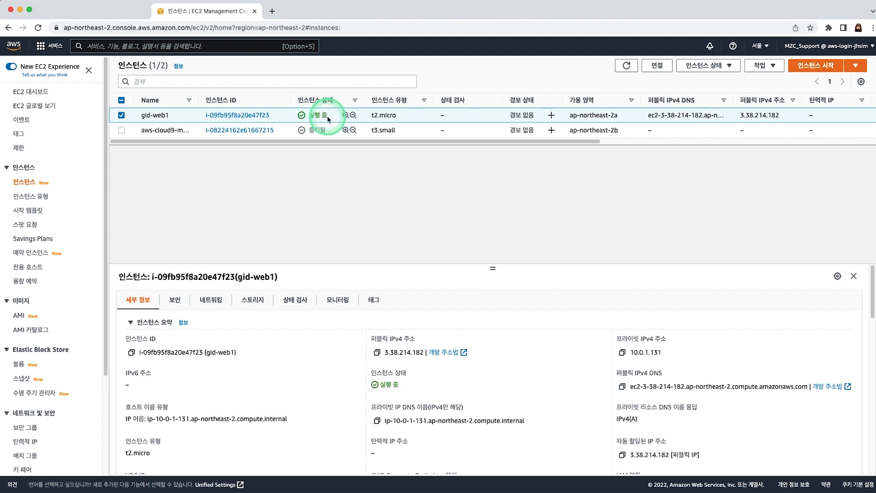
pyautogui.moveTo(493, 267); pyautogui.dragTo(499, 176)
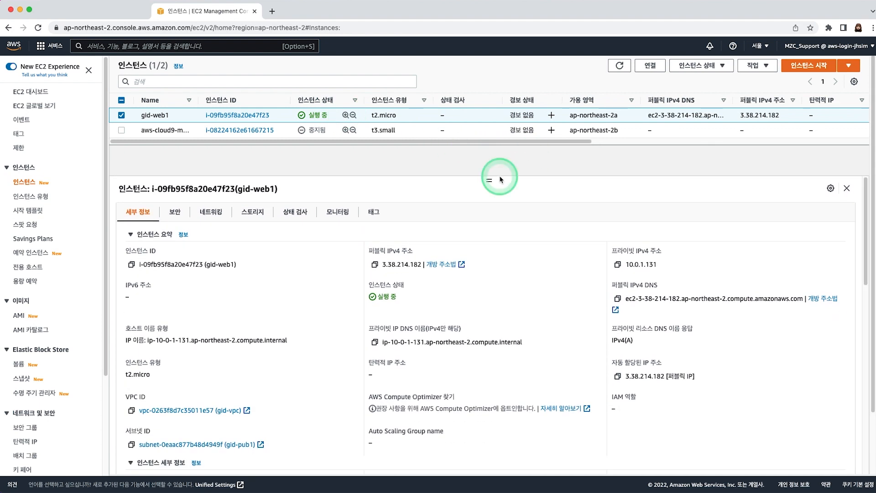
pyautogui.tripleClick(312, 116)
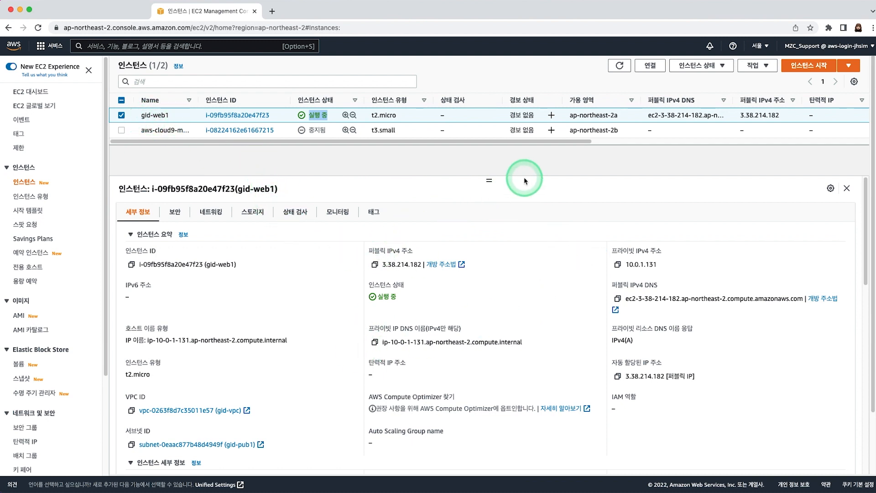
pyautogui.moveTo(489, 179); pyautogui.dragTo(491, 170)
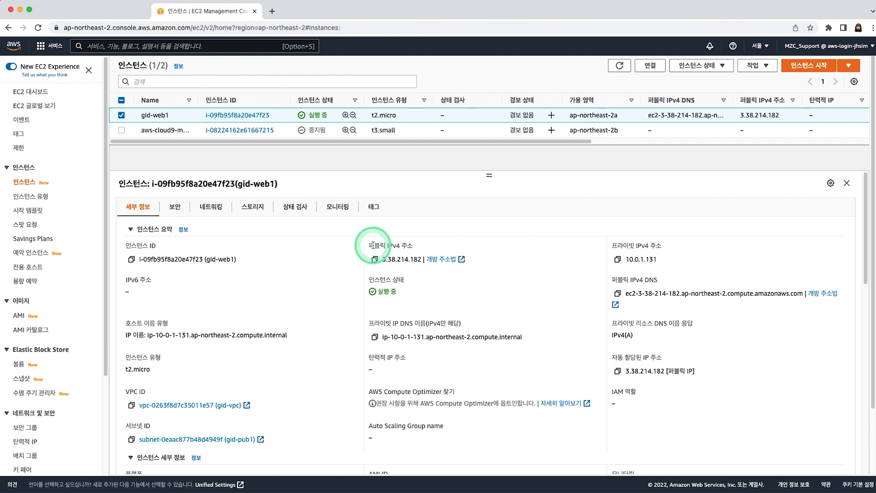
# - Examine the public IPv4 address, public IPv4 DNS and other summary details of the gid-web1 instance
pyautogui.moveTo(371, 244); pyautogui.dragTo(418, 240)
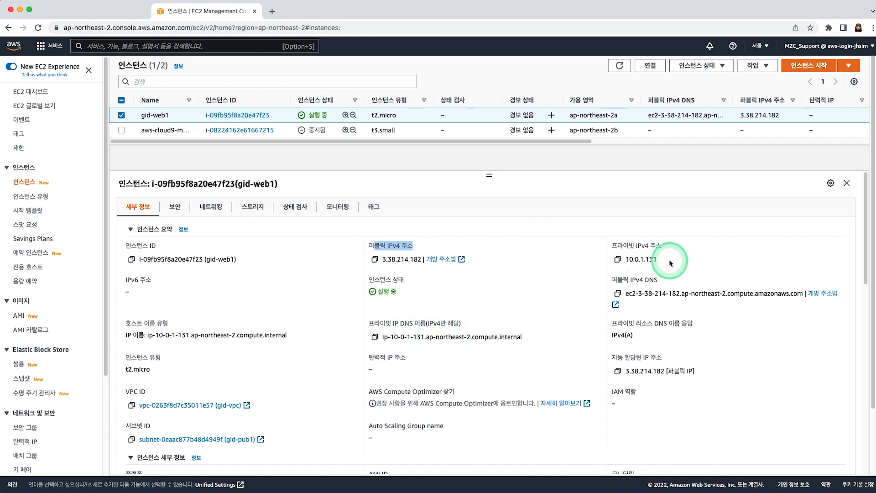
pyautogui.click(659, 283)
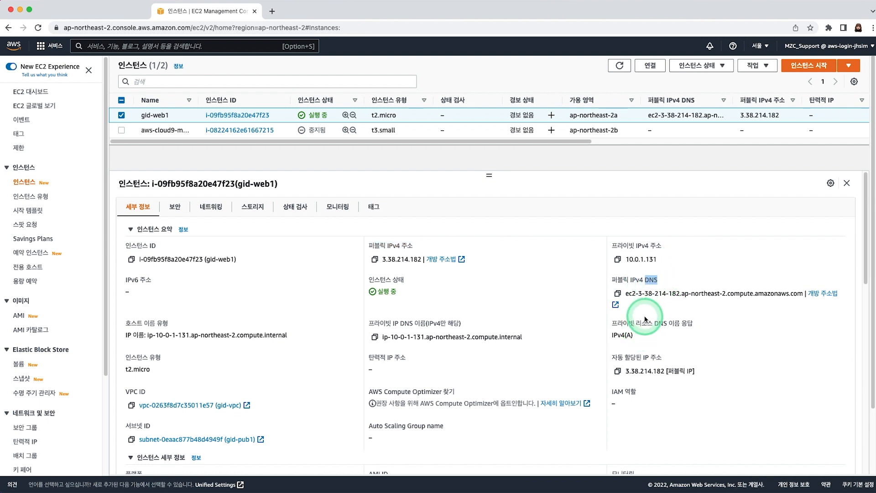
pyautogui.click(645, 318)
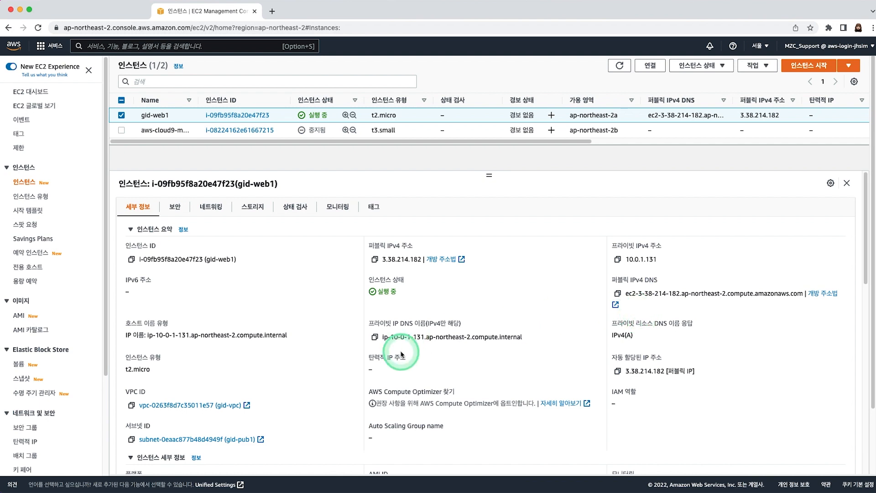
pyautogui.scroll(-1, 410, 328)
pyautogui.scroll(1, 350, 326)
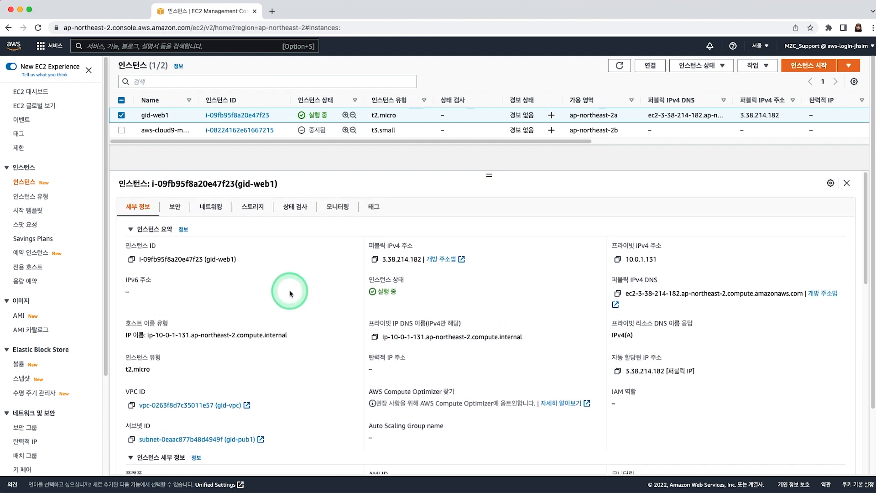
# - Review gid-web1's inbound security group rules and their sources, and its networking details
pyautogui.click(175, 209)
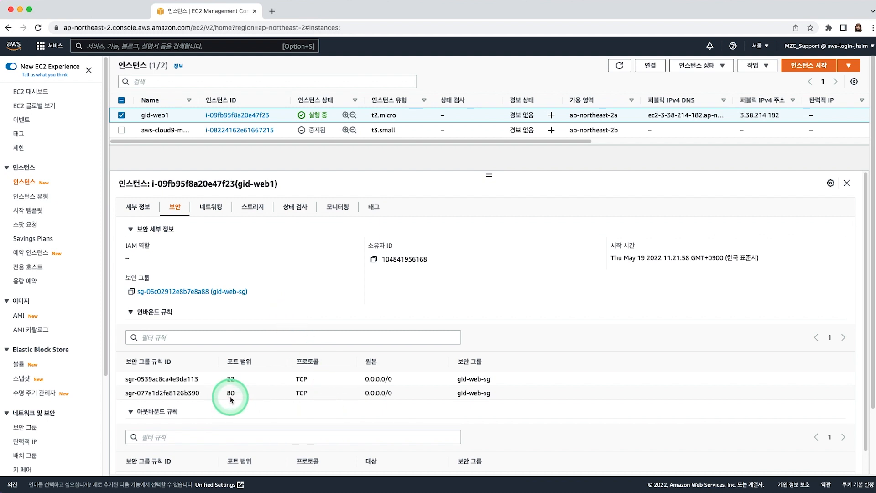
pyautogui.tripleClick(384, 393)
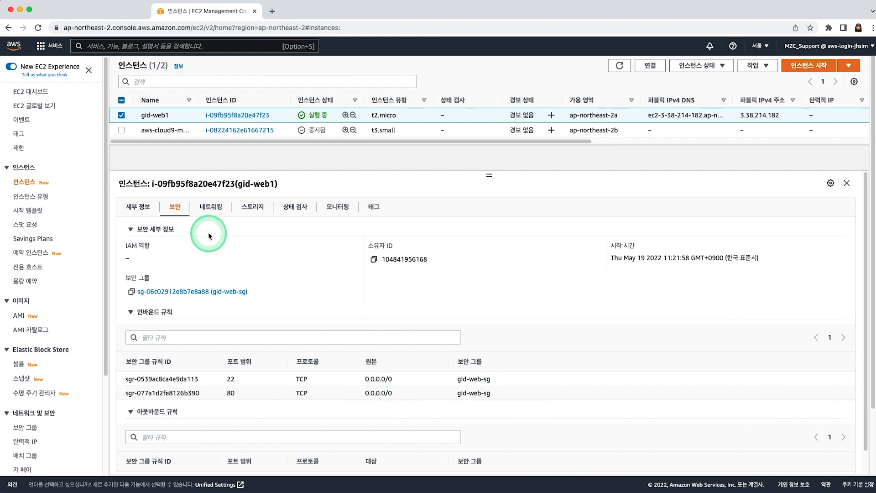
pyautogui.click(224, 210)
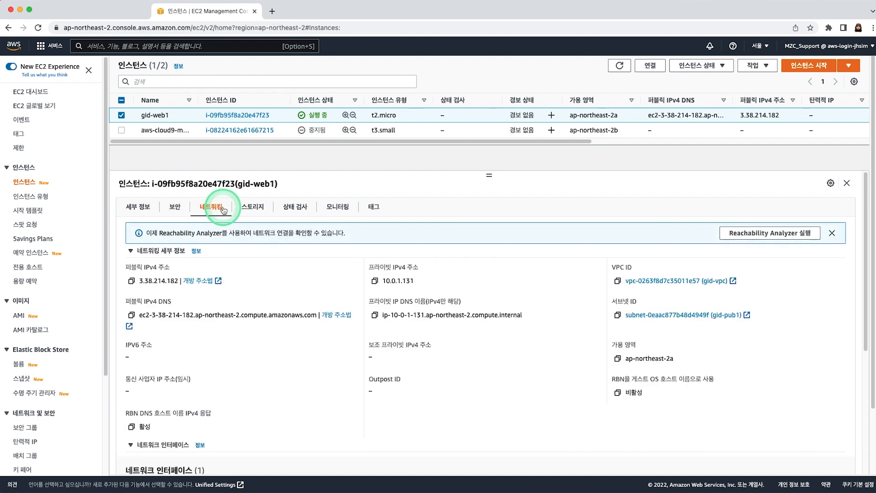
pyautogui.click(251, 214)
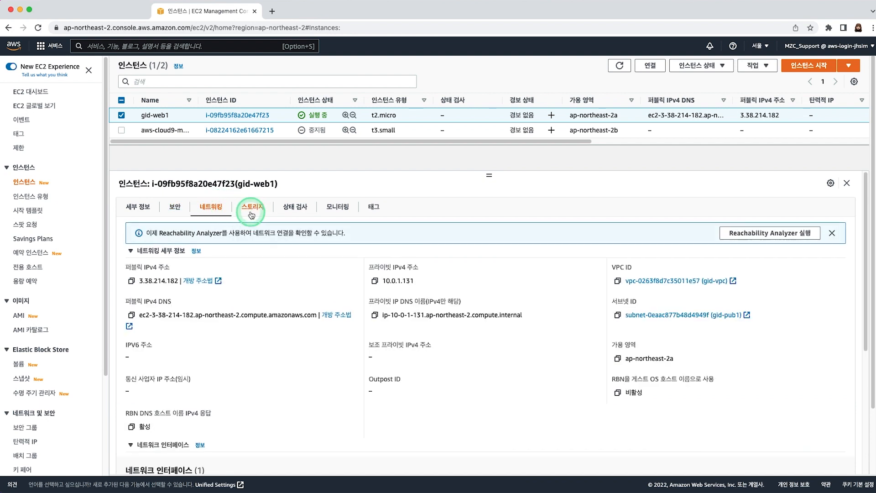
# - Examine gid-web1's system and instance status checks and its monitoring graphs, refreshing the instance list for current data
pyautogui.click(297, 209)
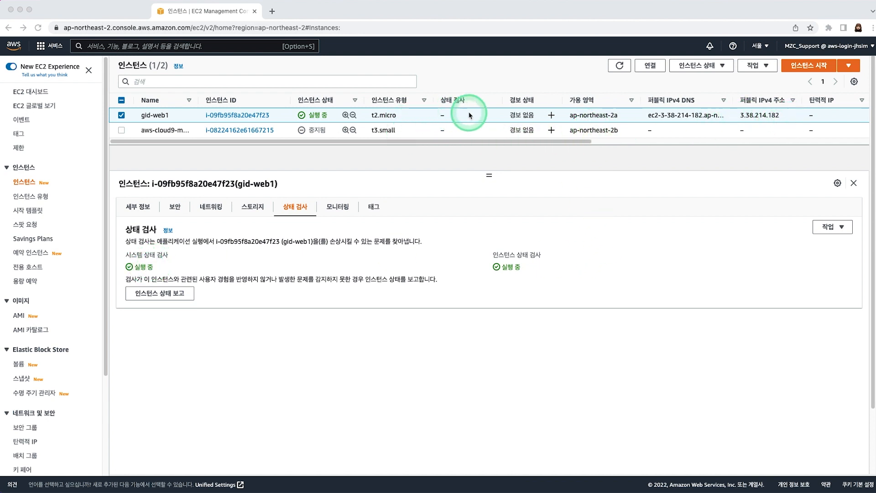
pyautogui.click(621, 67)
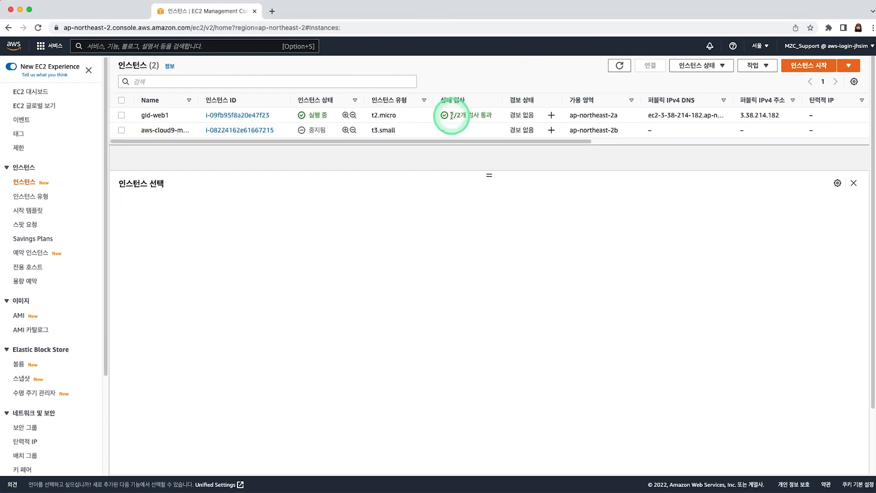
pyautogui.moveTo(451, 115); pyautogui.dragTo(493, 115)
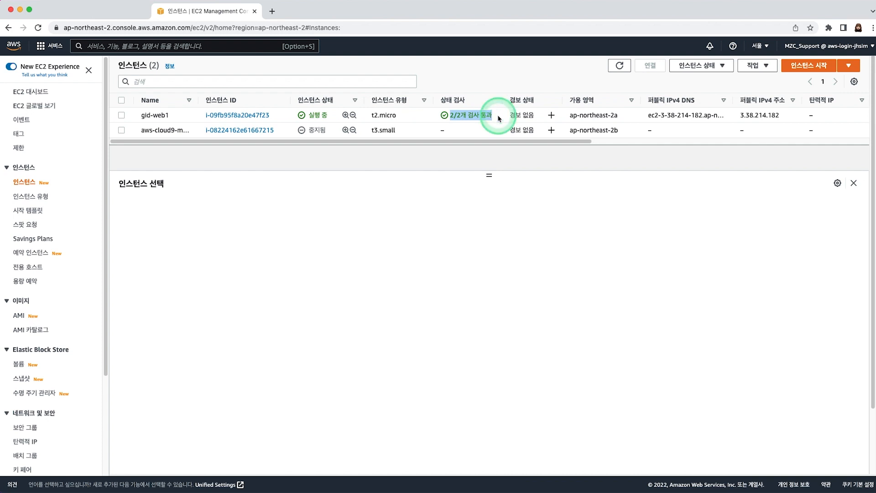
pyautogui.click(297, 208)
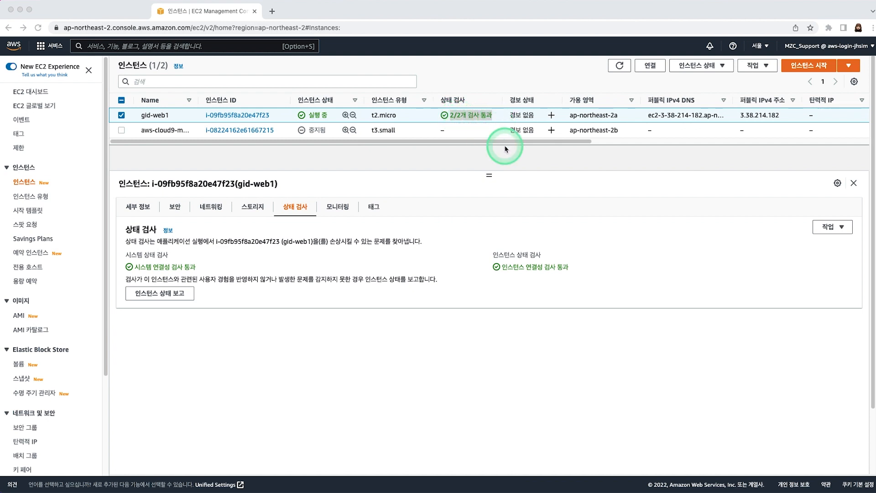
pyautogui.rightClick(637, 334)
pyautogui.click(579, 339)
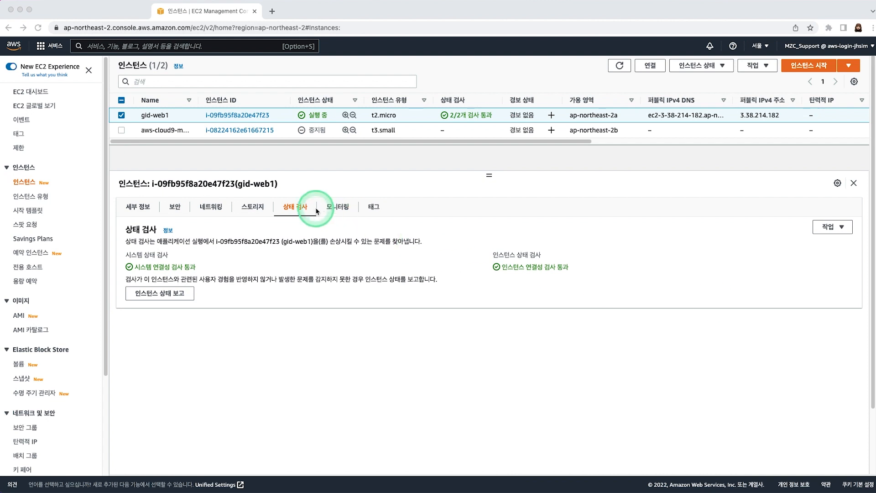
pyautogui.click(339, 210)
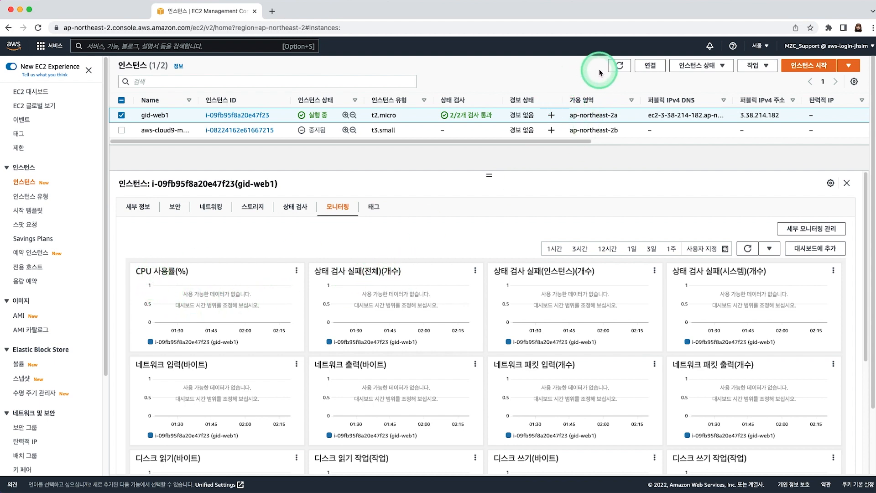
pyautogui.click(619, 67)
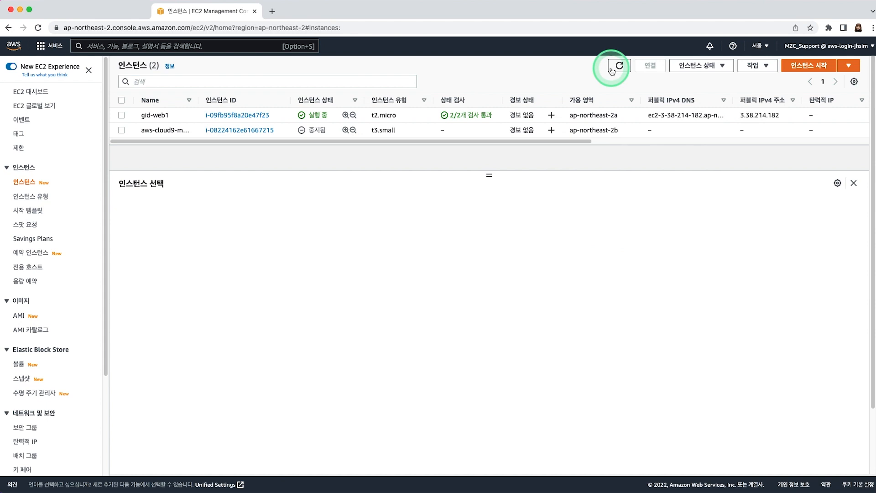
# - Select gid-web1, copy its public IPv4 address, and duplicate the EC2 console tab
pyautogui.click(153, 114)
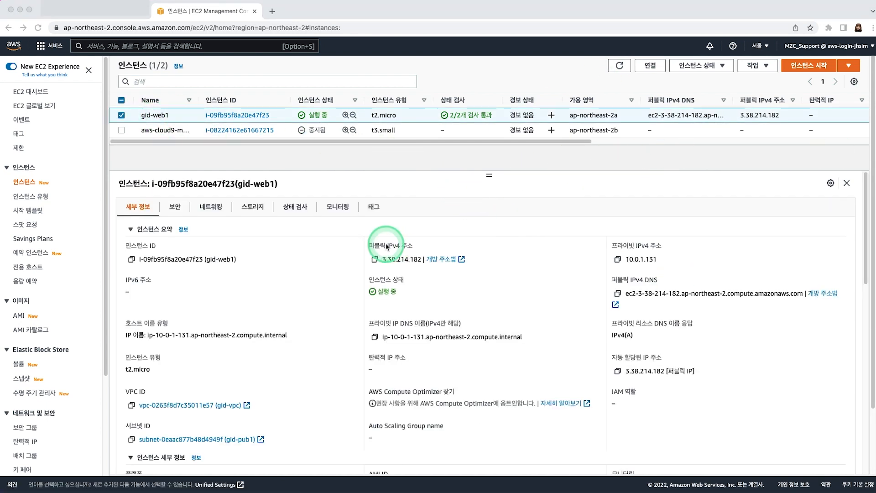
pyautogui.click(147, 203)
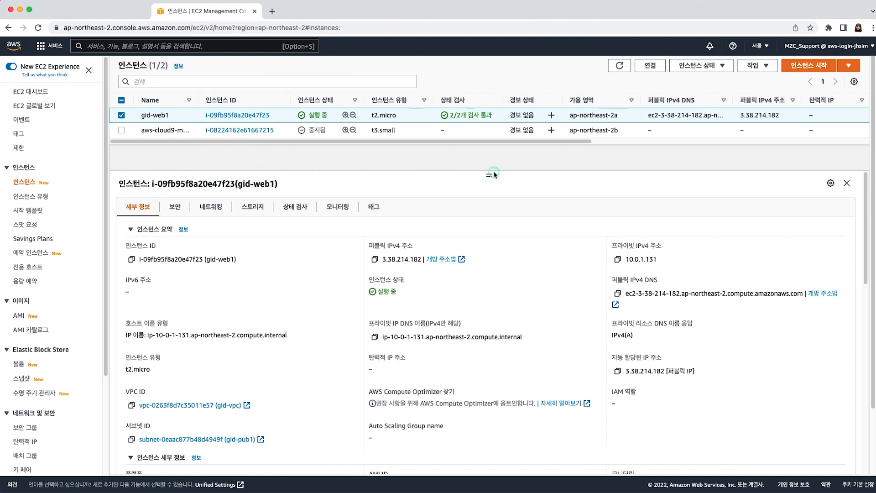
pyautogui.moveTo(487, 173); pyautogui.dragTo(488, 172)
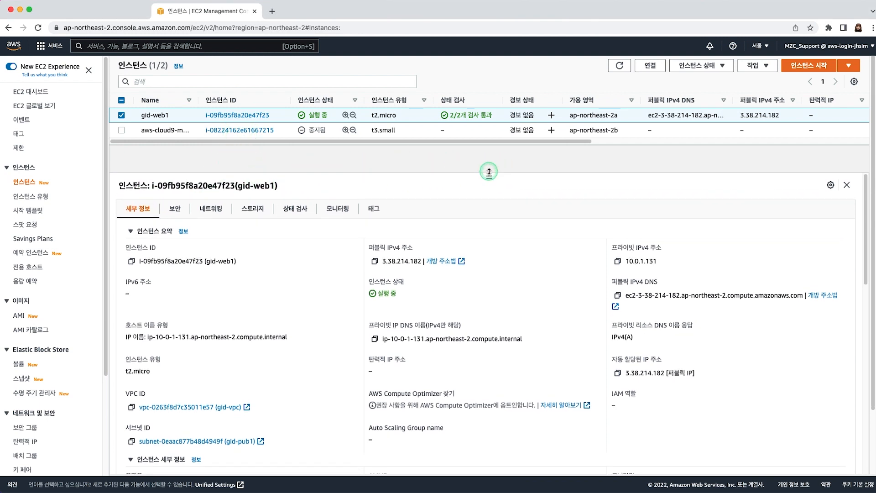
pyautogui.click(375, 260)
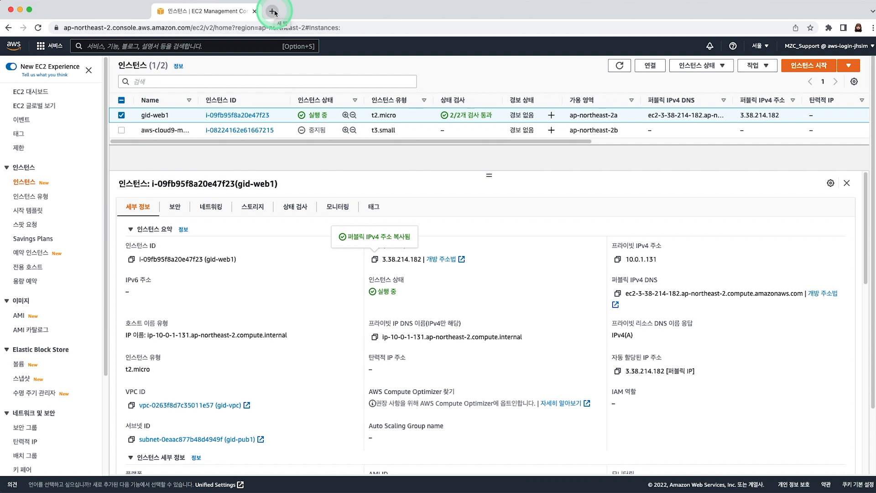
pyautogui.rightClick(227, 12)
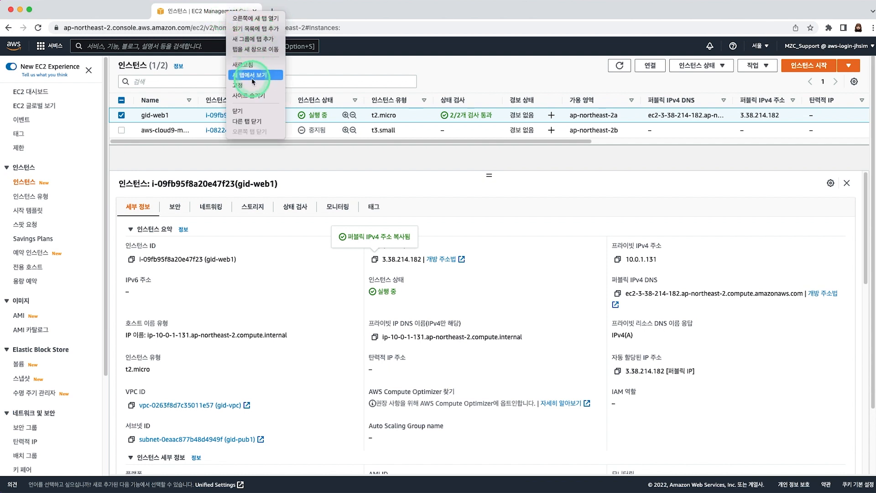
pyautogui.click(250, 75)
pyautogui.click(234, 11)
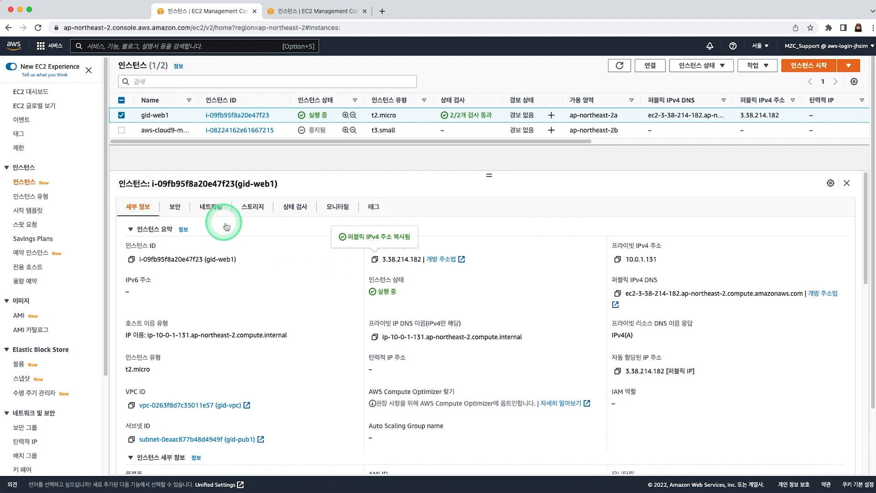
pyautogui.click(374, 259)
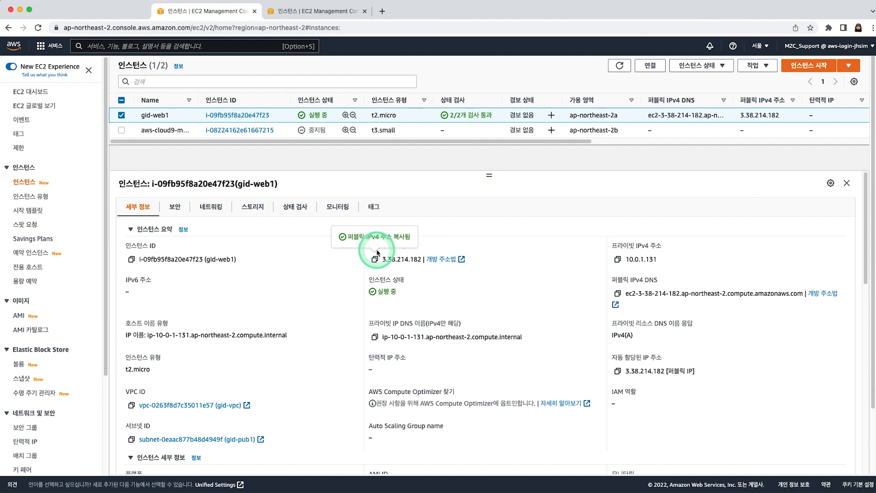
# - Load the copied public IPv4 address 3.38.214.182 in the duplicated tab to test the web server
pyautogui.click(322, 14)
pyautogui.click(325, 28)
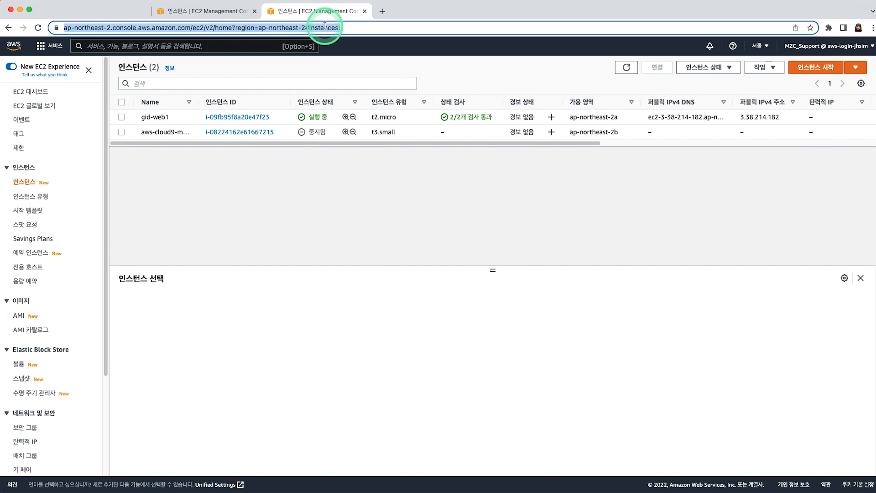
pyautogui.press('super+v')
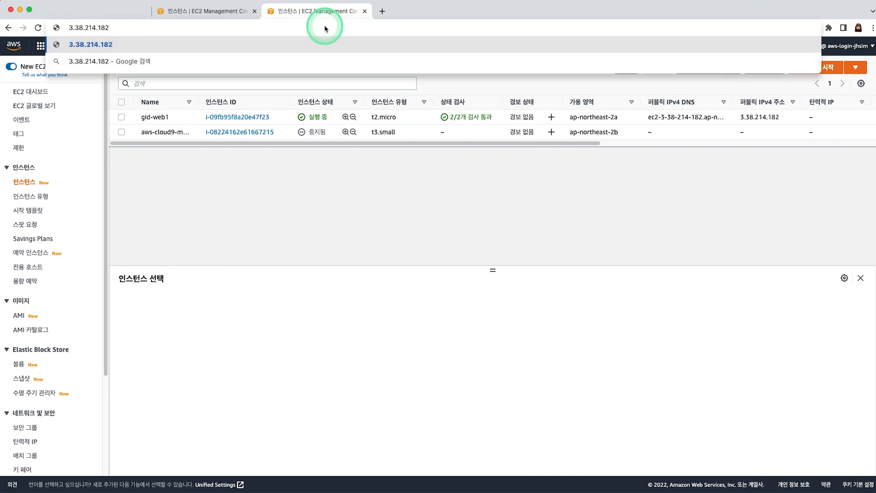
pyautogui.press('Return')
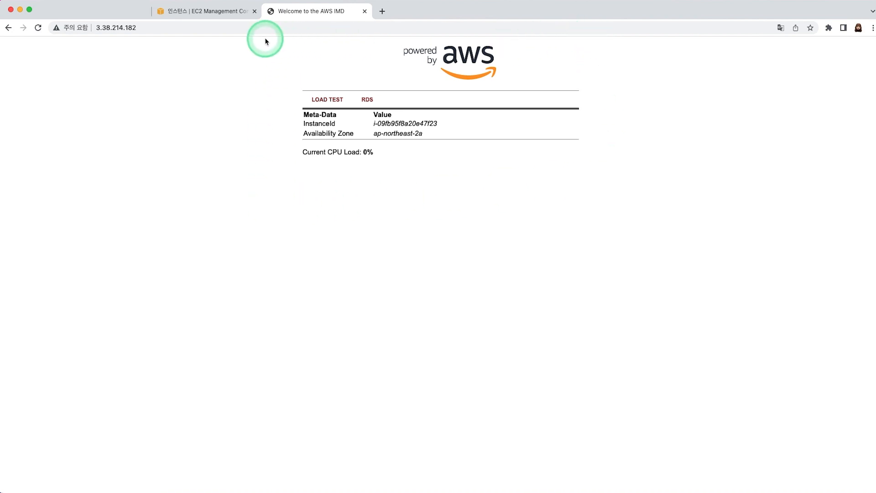
# - Compare the instance ID and availability zone on the web page with gid-web1's details in the EC2 console
pyautogui.click(212, 12)
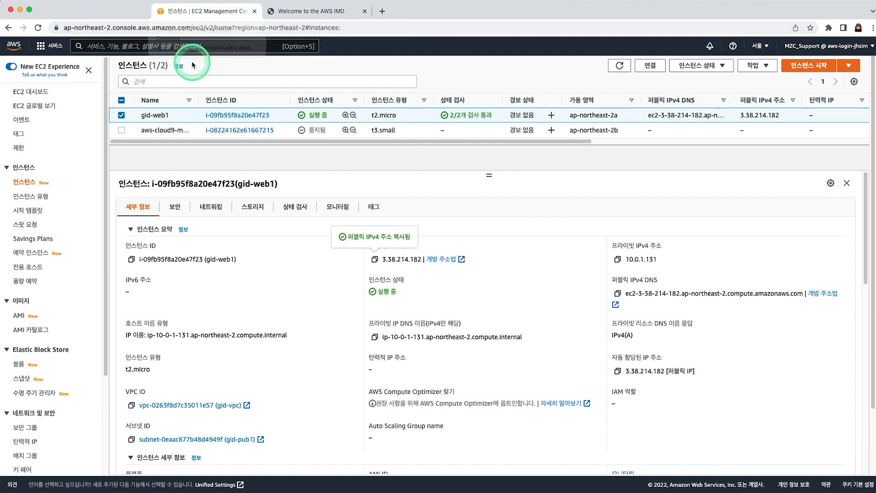
pyautogui.click(332, 10)
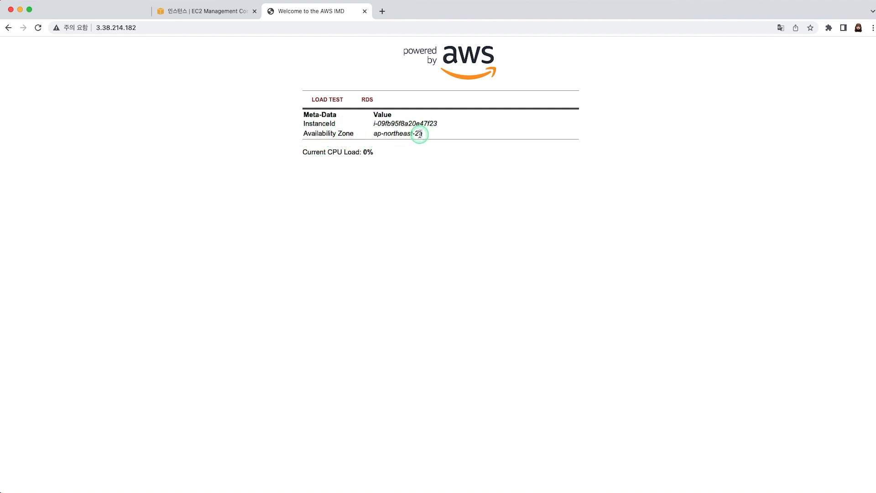
pyautogui.moveTo(417, 135); pyautogui.dragTo(417, 134)
pyautogui.click(661, 126)
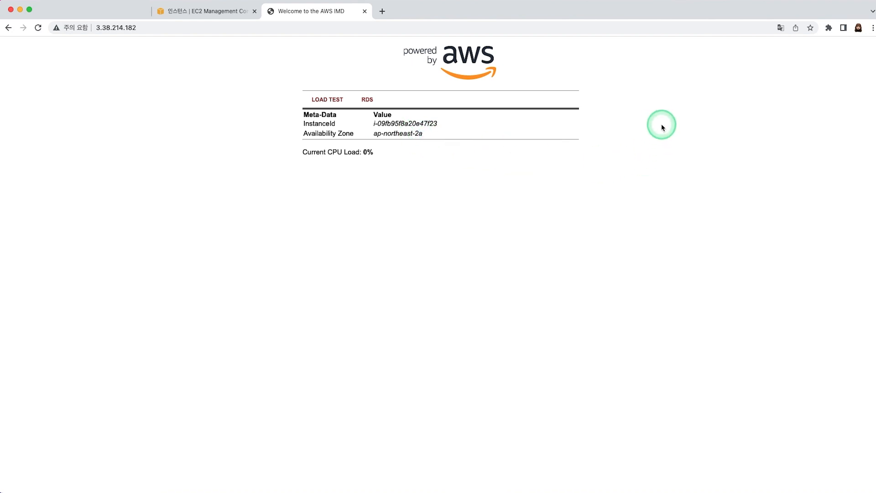
pyautogui.doubleClick(416, 134)
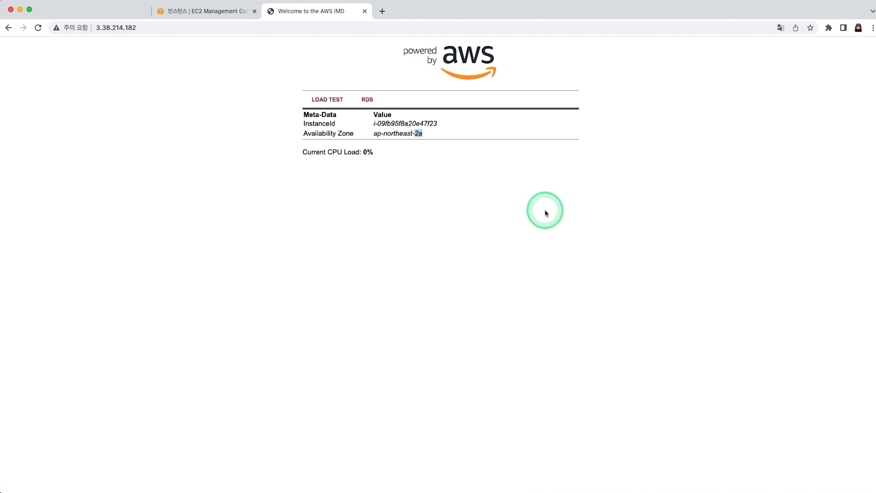
pyautogui.click(528, 213)
# - Stop the gid-web1 instance from the EC2 console and shrink its details pane to uncover the instance list
pyautogui.click(200, 12)
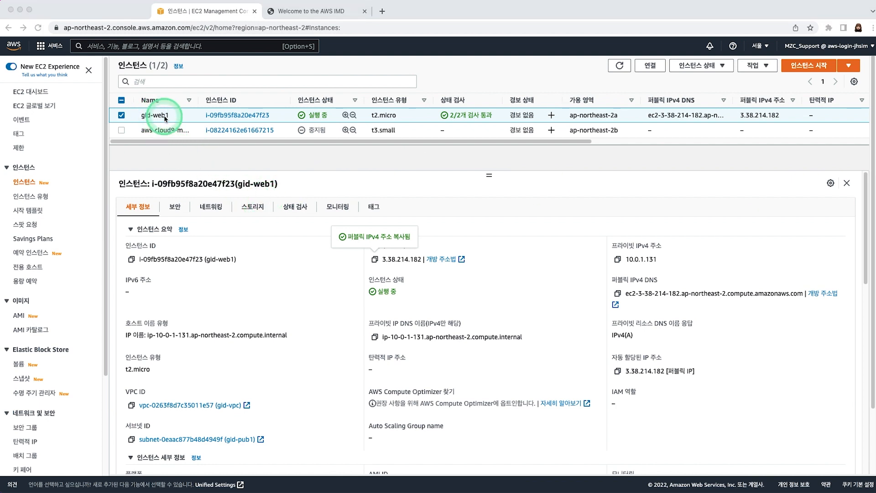
pyautogui.click(374, 248)
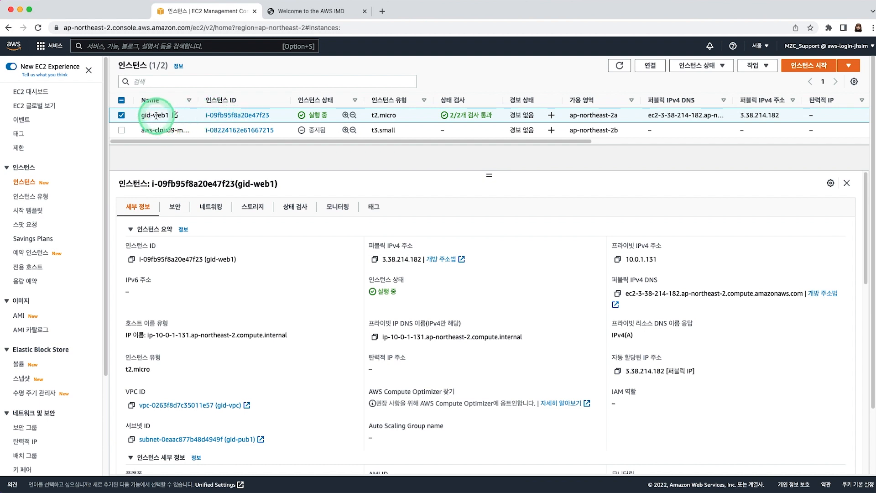
pyautogui.click(701, 68)
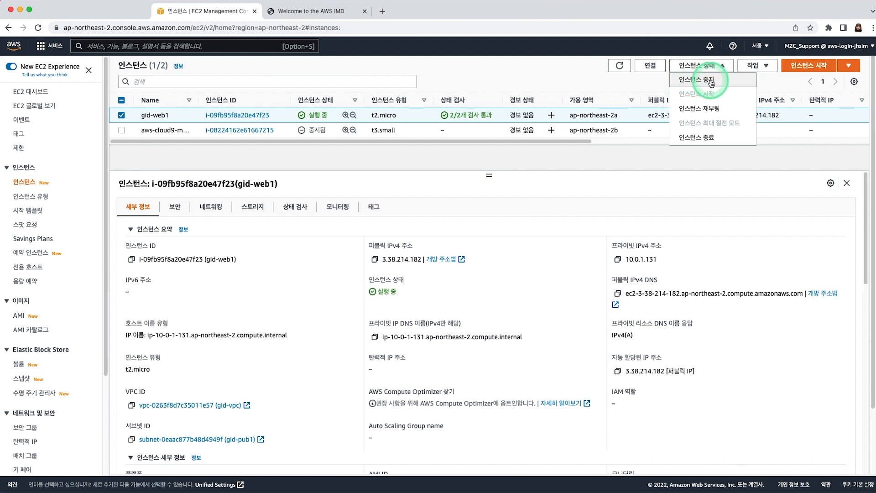
pyautogui.click(712, 82)
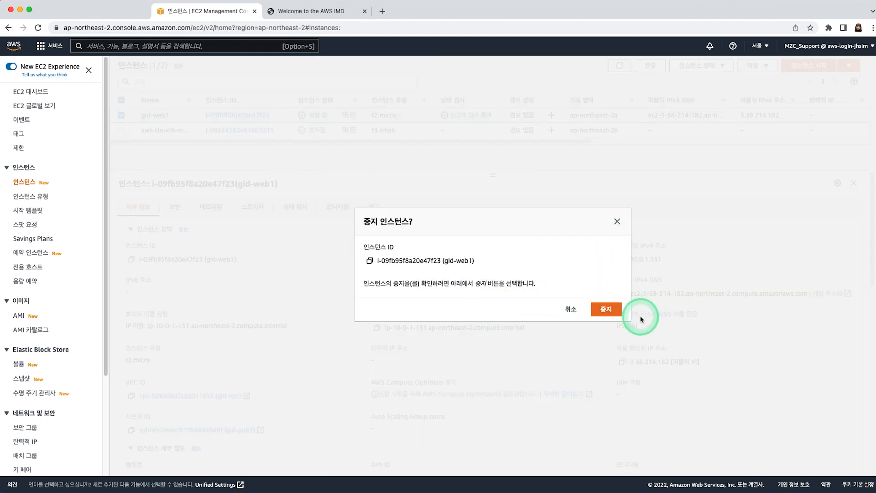
pyautogui.click(606, 308)
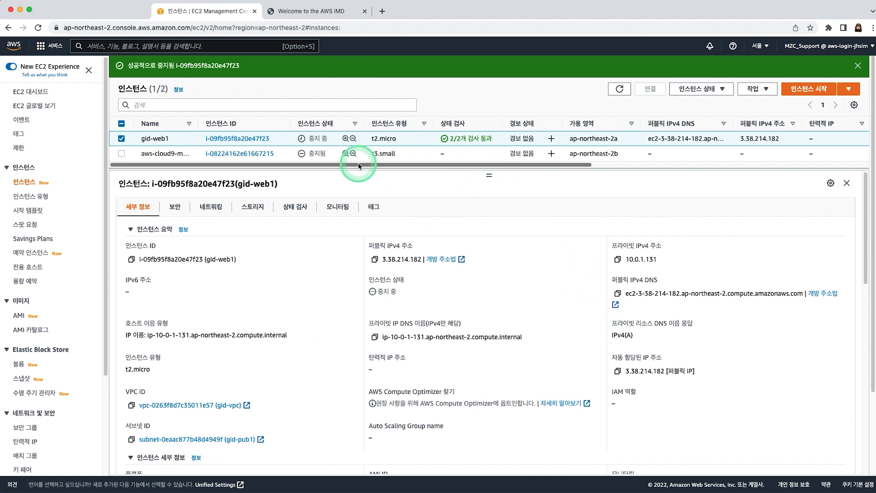
pyautogui.moveTo(330, 138); pyautogui.dragTo(309, 136)
pyautogui.moveTo(489, 175); pyautogui.dragTo(489, 197)
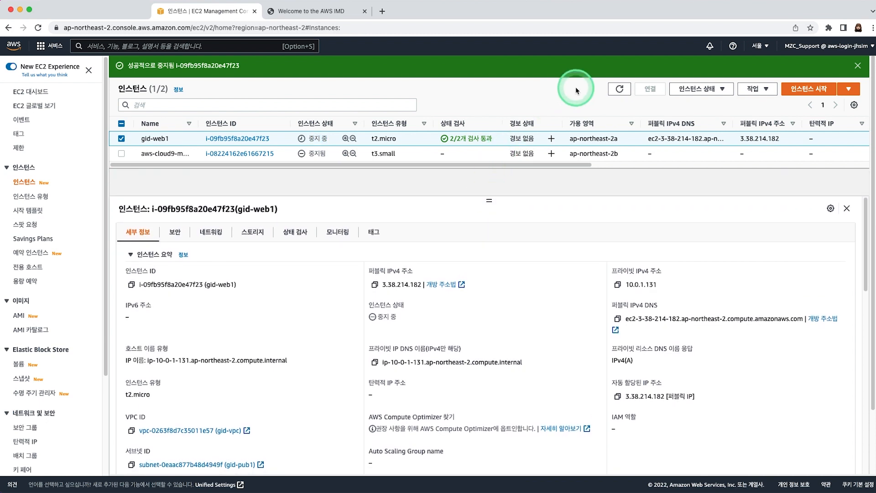
# - Refresh the instance list and check gid-web1's instance state and public IPv4 address while it is stopping
pyautogui.click(619, 92)
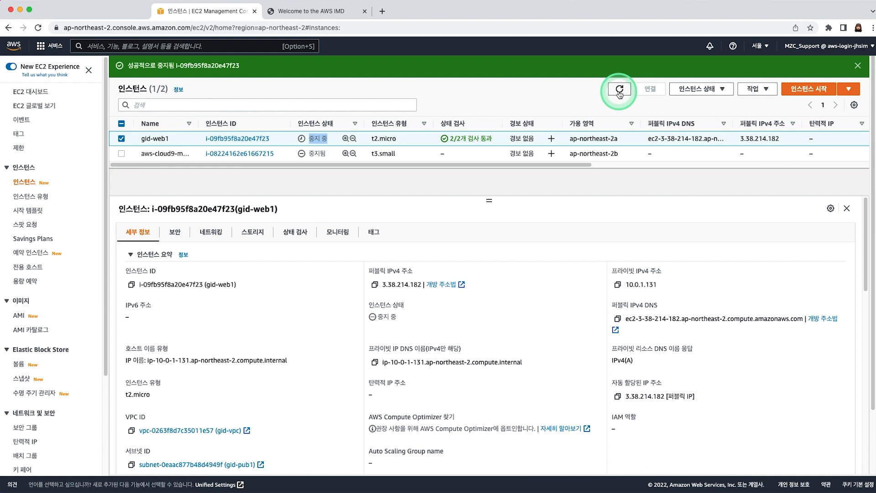
pyautogui.click(619, 91)
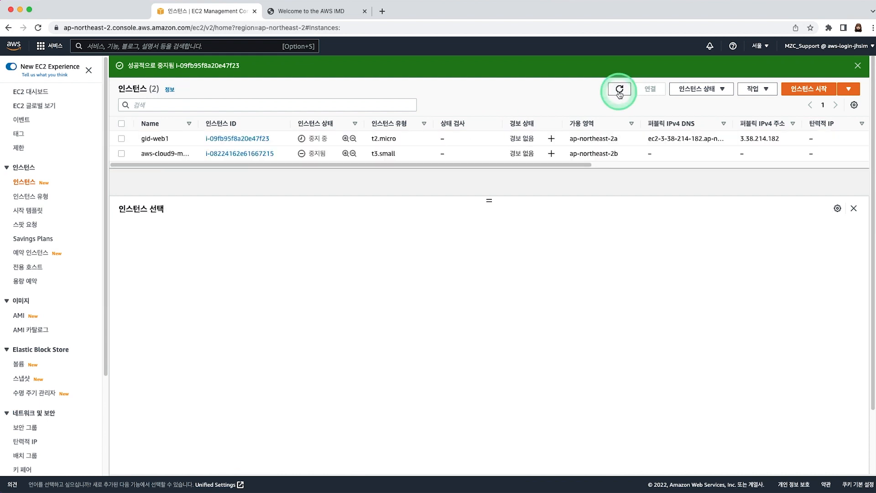
pyautogui.click(313, 139)
pyautogui.click(620, 91)
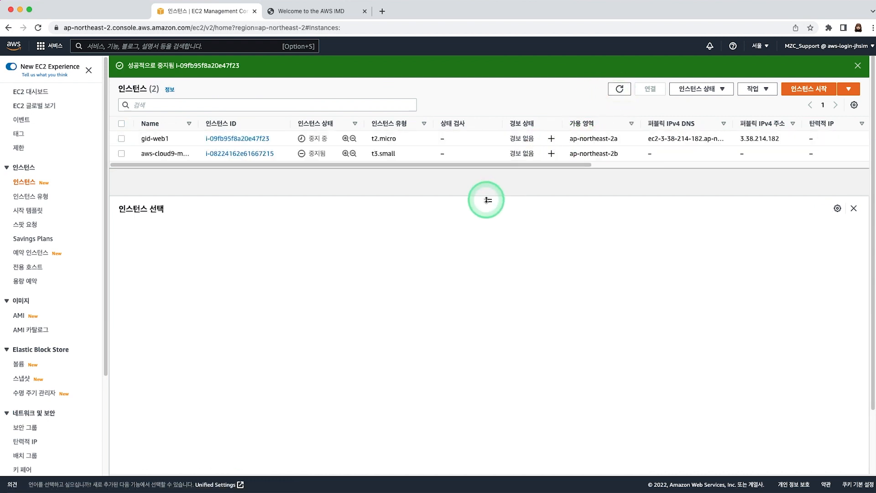
pyautogui.click(160, 137)
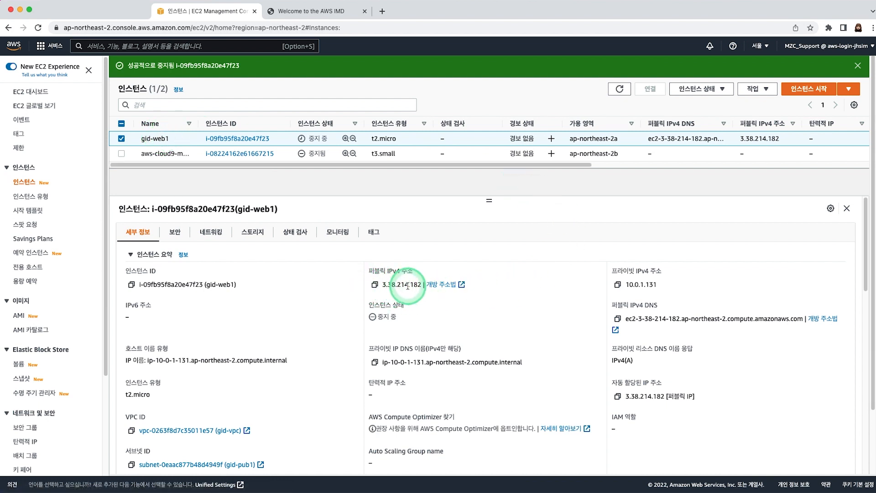
pyautogui.moveTo(422, 285); pyautogui.dragTo(385, 282)
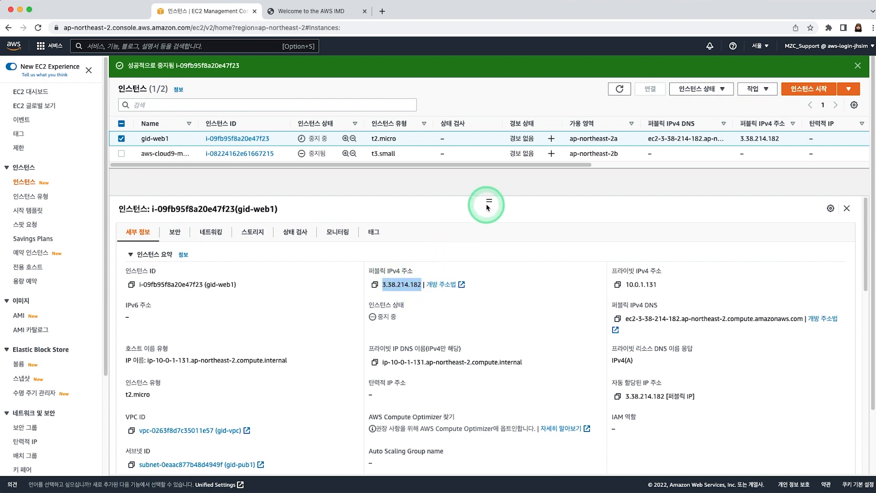
pyautogui.moveTo(489, 203)
pyautogui.mouseDown()
pyautogui.moveTo(490, 187)
pyautogui.moveTo(490, 195)
pyautogui.mouseUp()
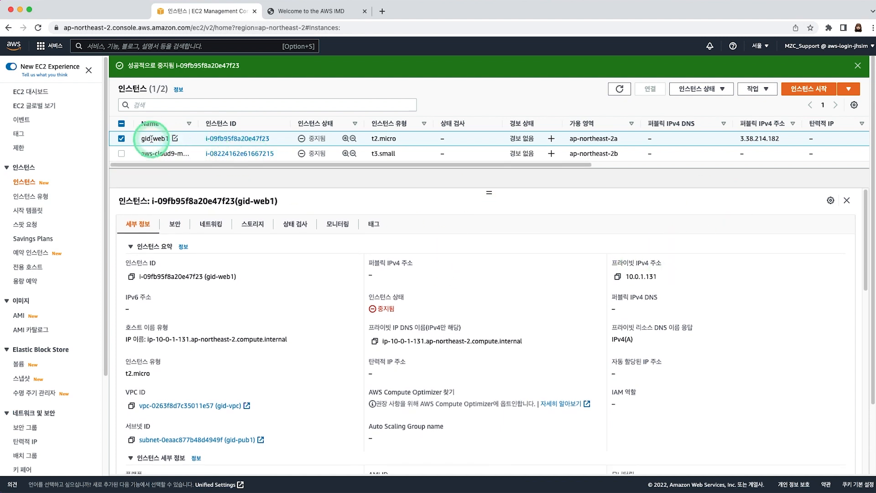
# - Refresh the instance list, select the stopped gid-web1 instance, and start it again
pyautogui.click(619, 87)
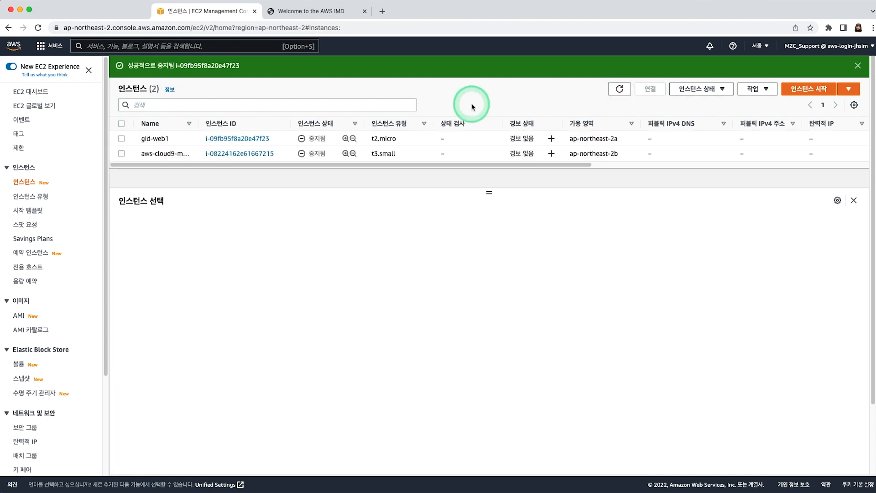
pyautogui.click(322, 139)
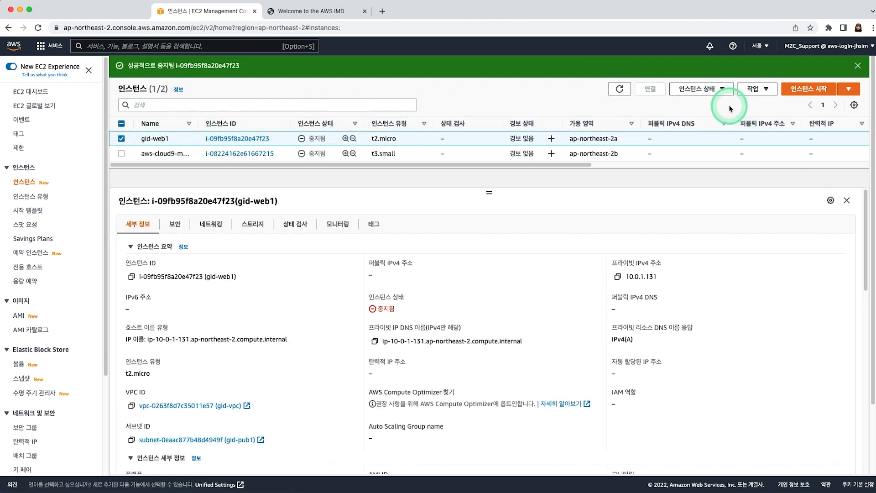
pyautogui.click(714, 92)
pyautogui.click(698, 117)
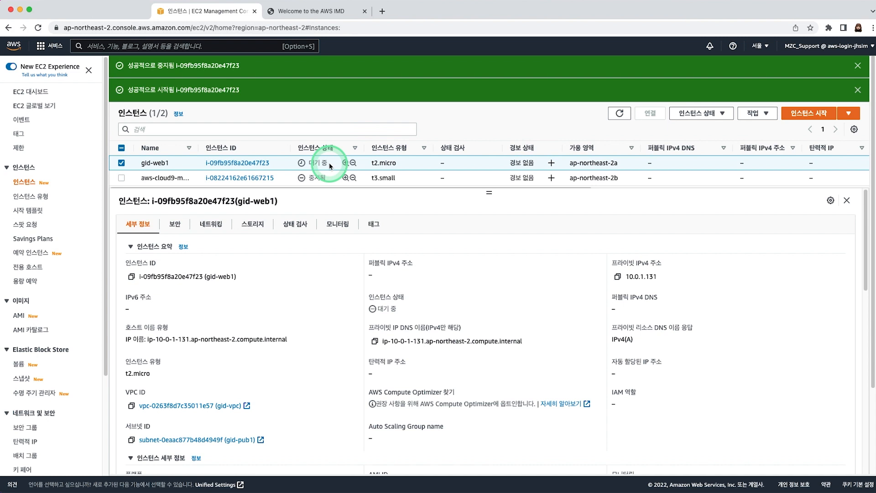
# - Refresh the instance list, reselect gid-web1, and examine its state and newly assigned public IPv4 address after the restart
pyautogui.click(620, 115)
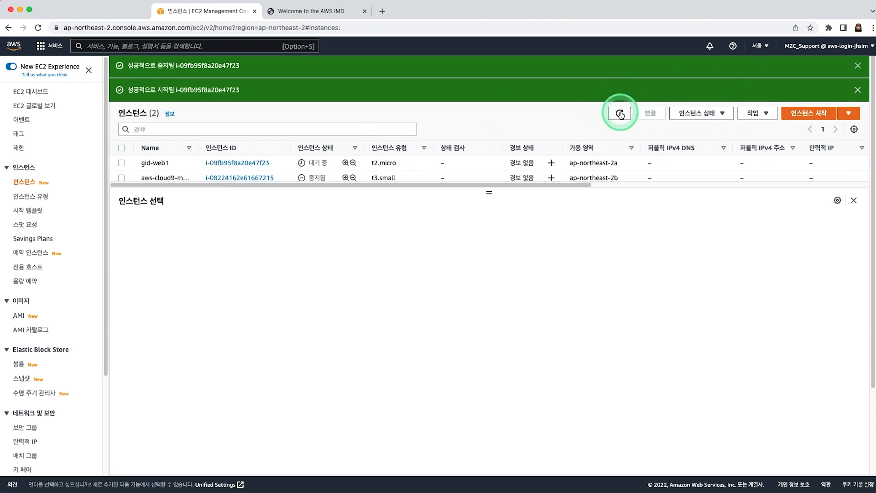
pyautogui.click(146, 163)
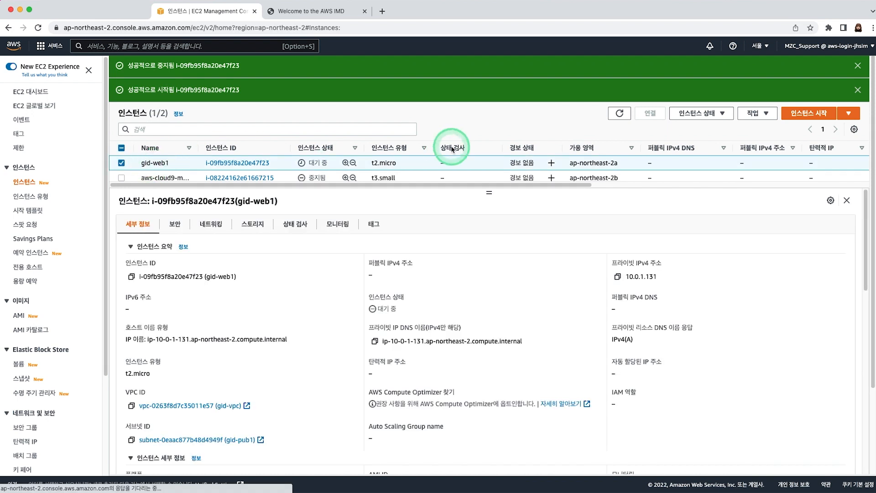
pyautogui.click(622, 114)
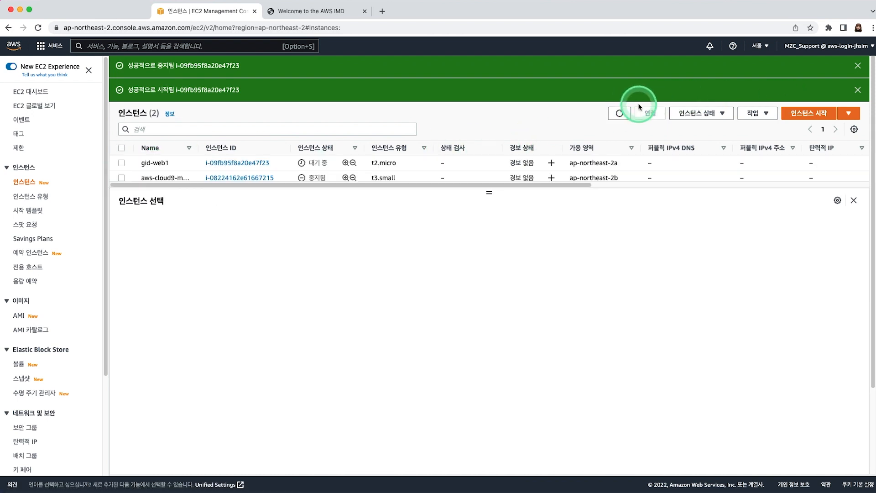
pyautogui.click(318, 160)
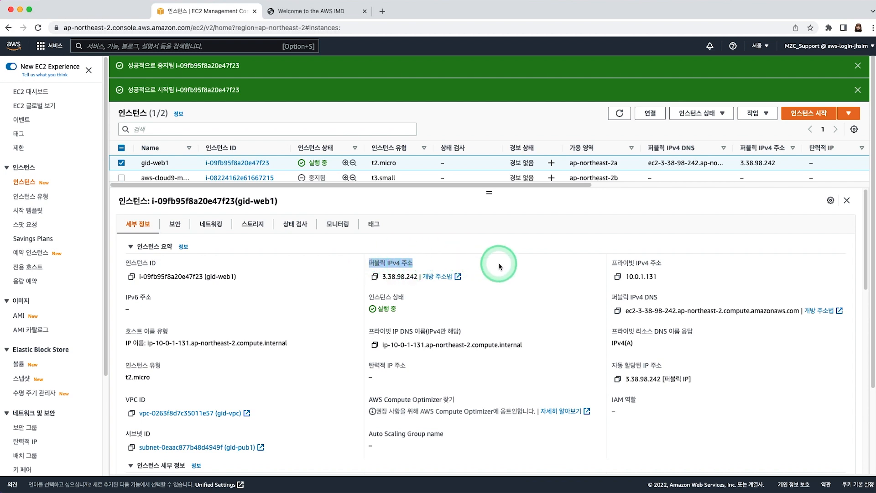
pyautogui.click(387, 278)
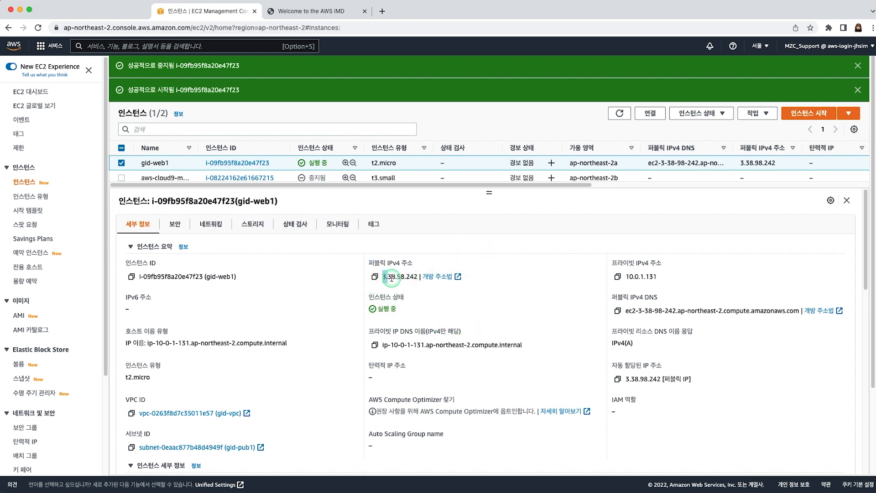
pyautogui.click(562, 275)
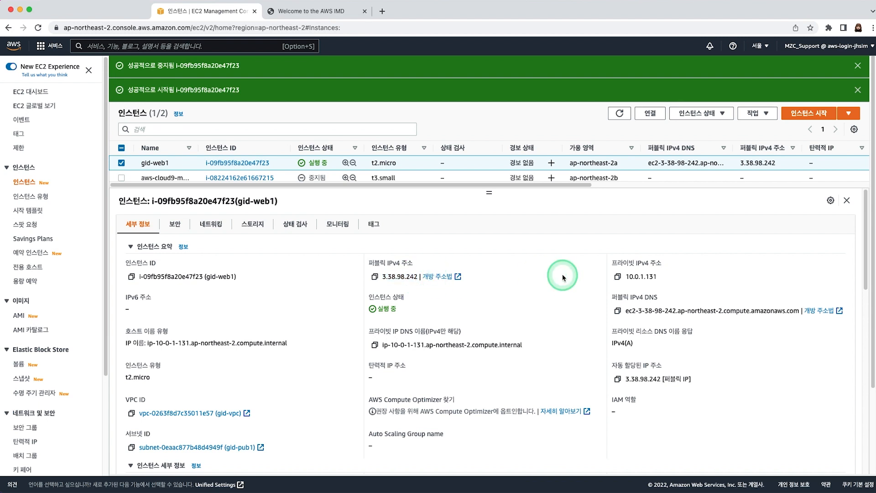
pyautogui.moveTo(490, 195)
pyautogui.mouseDown()
pyautogui.moveTo(486, 211)
pyautogui.moveTo(492, 201)
pyautogui.mouseUp()
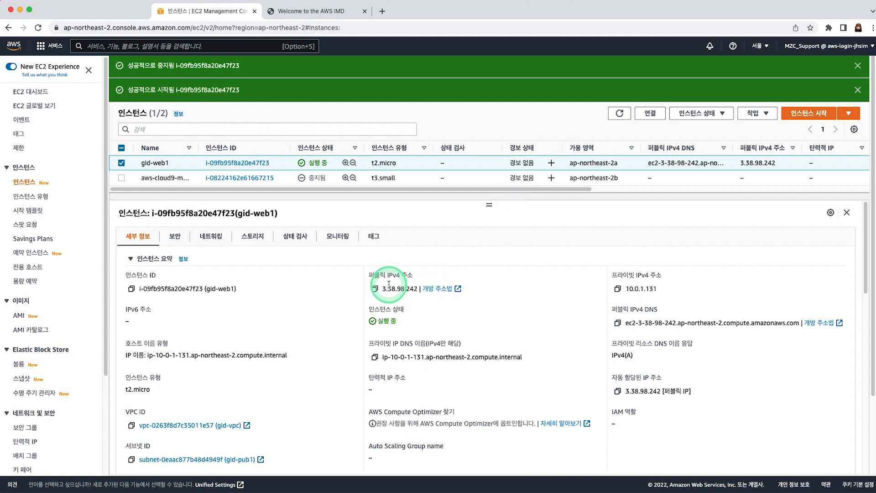
pyautogui.moveTo(372, 275); pyautogui.dragTo(368, 275)
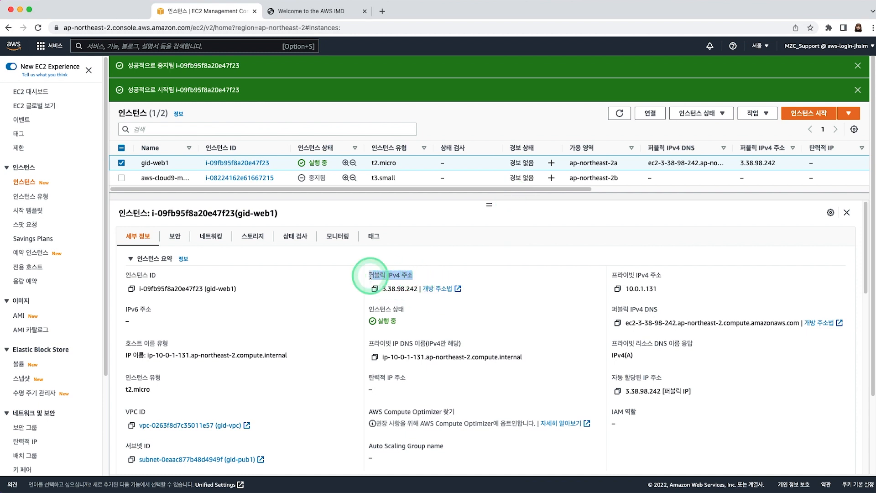
pyautogui.moveTo(485, 210); pyautogui.dragTo(485, 214)
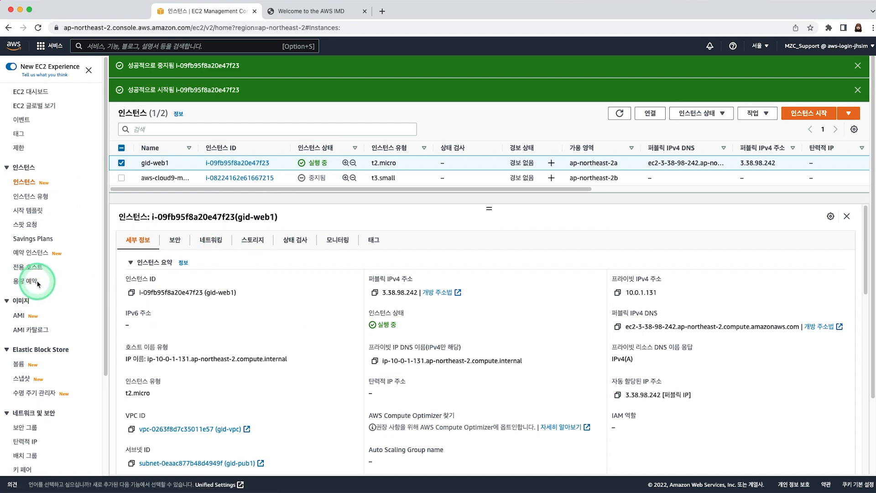
# - View the Elastic IP addresses page, and return to the instances to review gid-web1's public IPv4 address
pyautogui.scroll(-1, 73, 292)
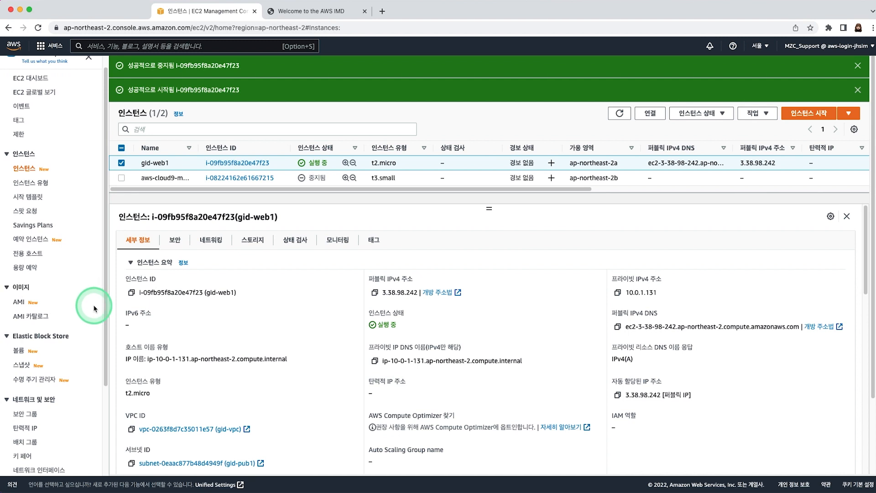
pyautogui.click(33, 428)
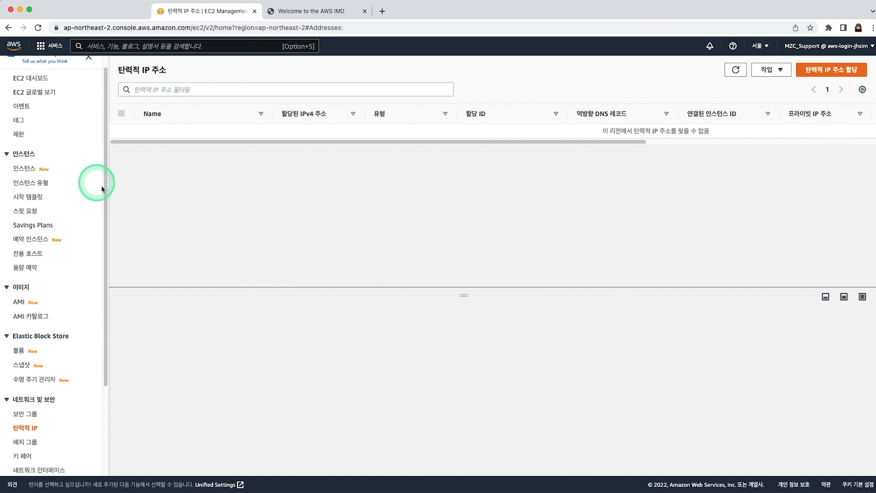
pyautogui.click(23, 169)
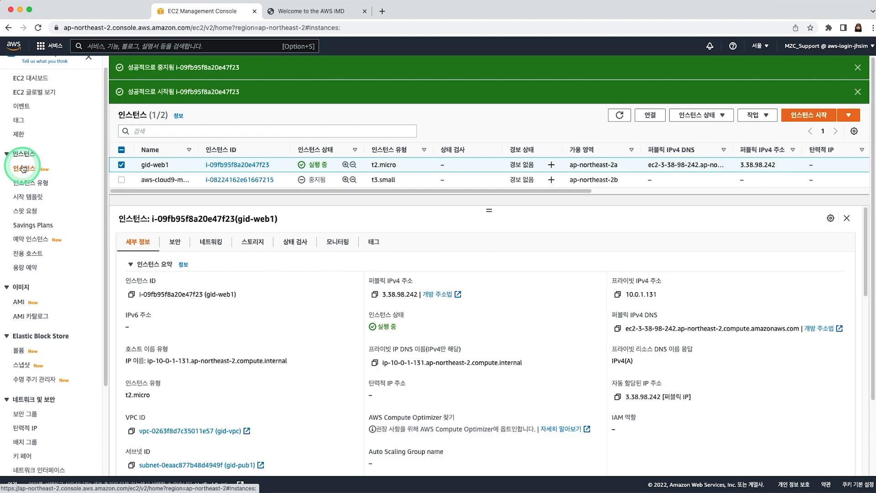
pyautogui.moveTo(385, 283); pyautogui.dragTo(400, 282)
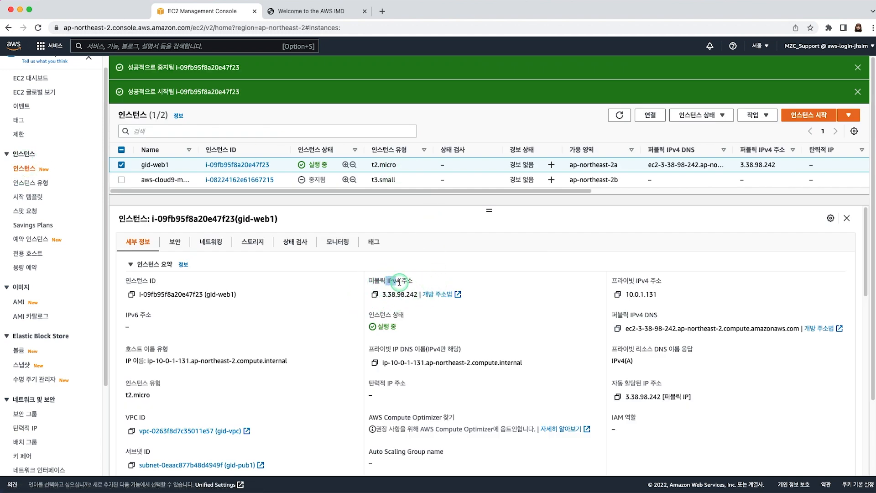
pyautogui.click(425, 278)
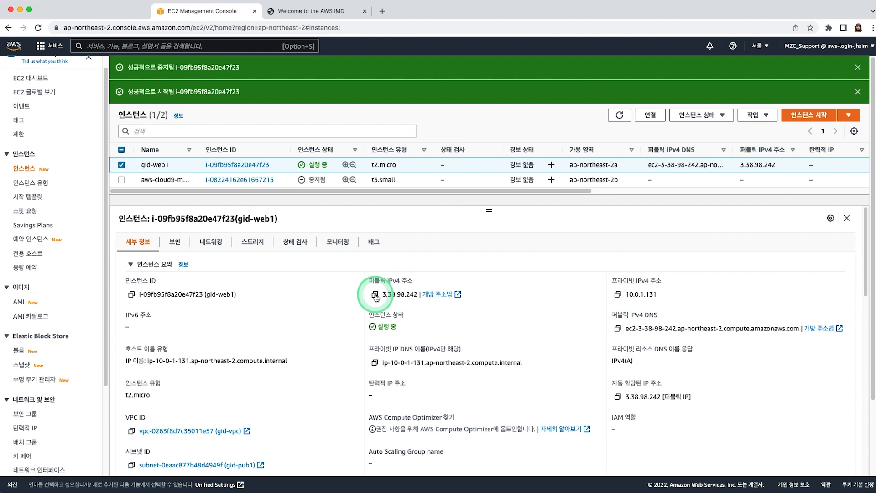
# - Allocate an Elastic IP address from Amazon's IPv4 address pool in the ap-northeast-2 network border group
pyautogui.click(34, 428)
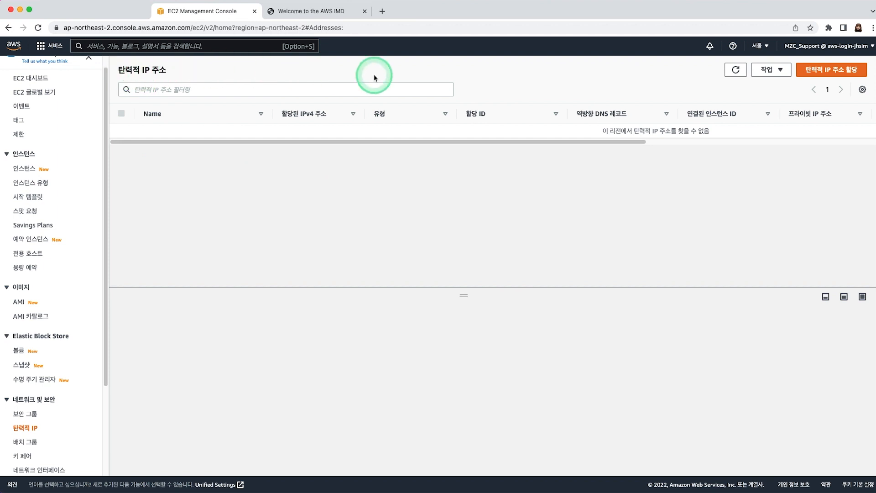
pyautogui.click(853, 73)
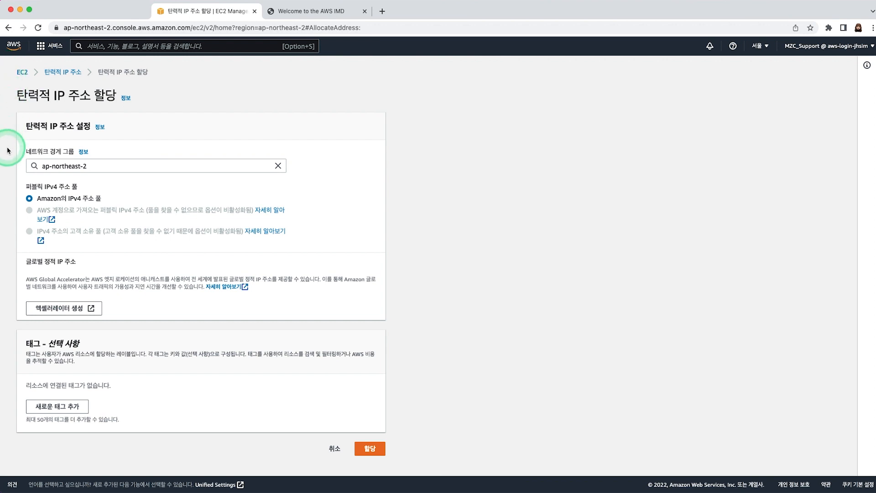
pyautogui.click(90, 167)
pyautogui.click(498, 169)
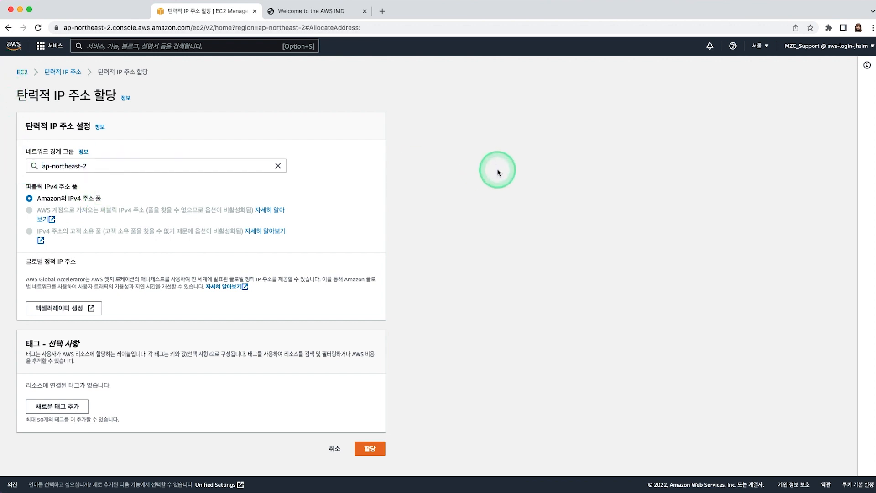
pyautogui.scroll(-1, 497, 169)
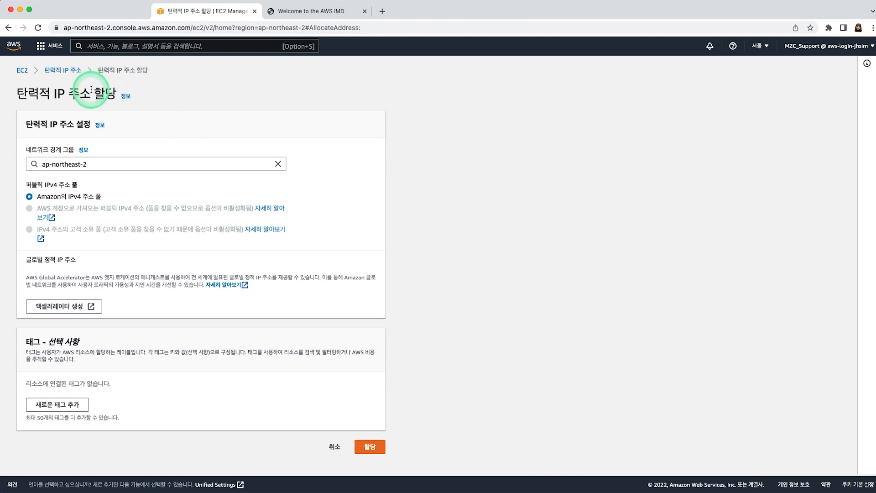
pyautogui.moveTo(90, 93); pyautogui.dragTo(29, 90)
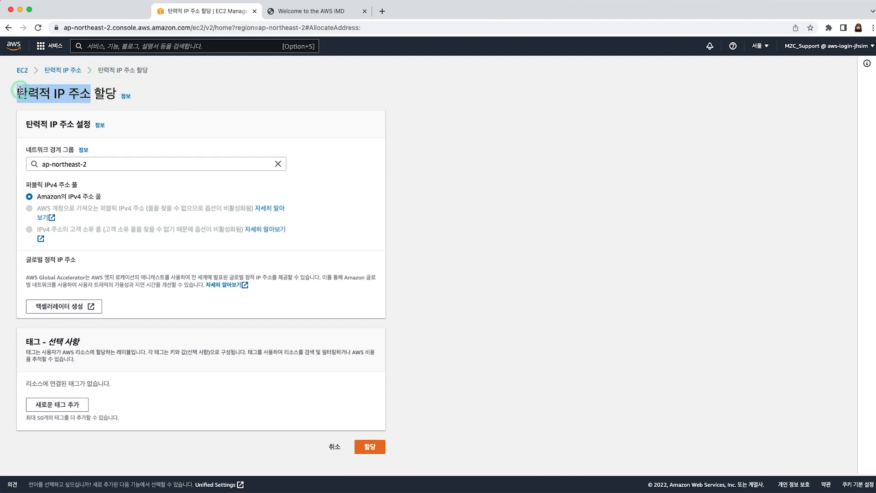
pyautogui.click(78, 92)
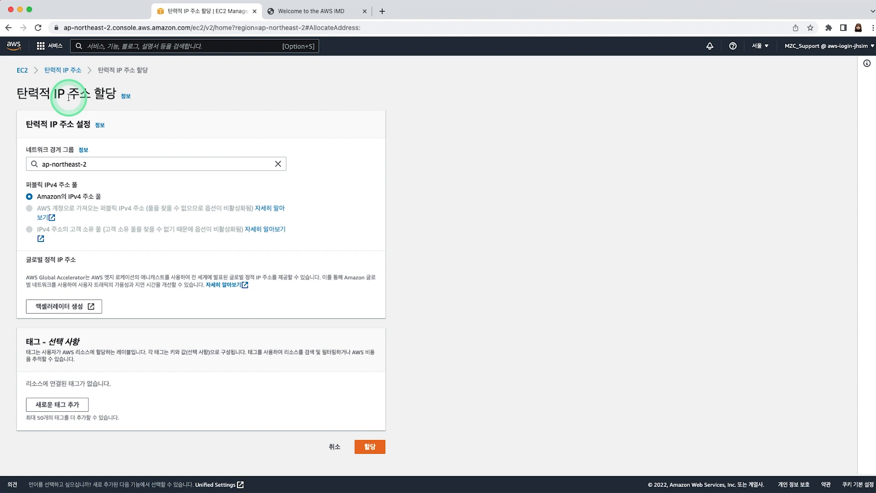
pyautogui.moveTo(87, 94); pyautogui.dragTo(29, 91)
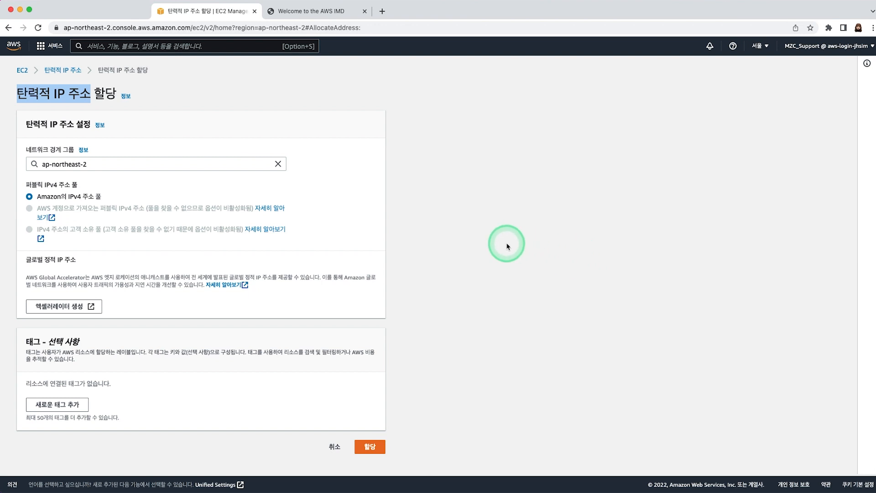
pyautogui.click(573, 279)
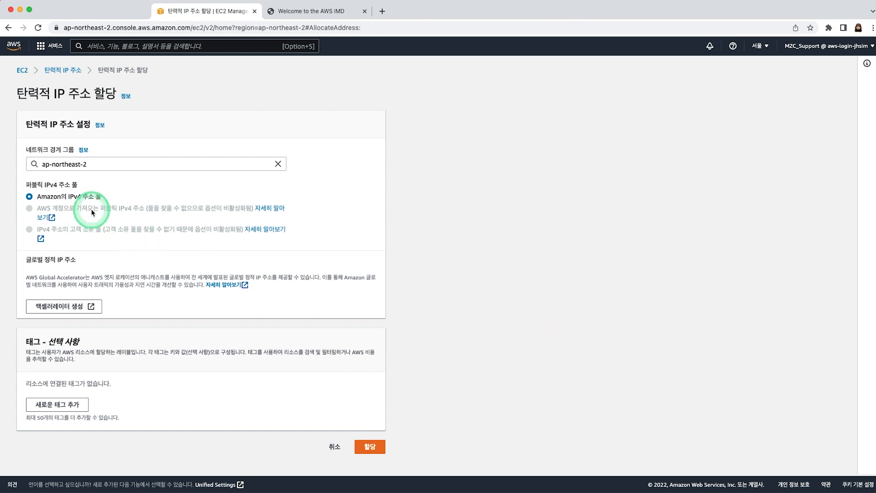
pyautogui.click(370, 447)
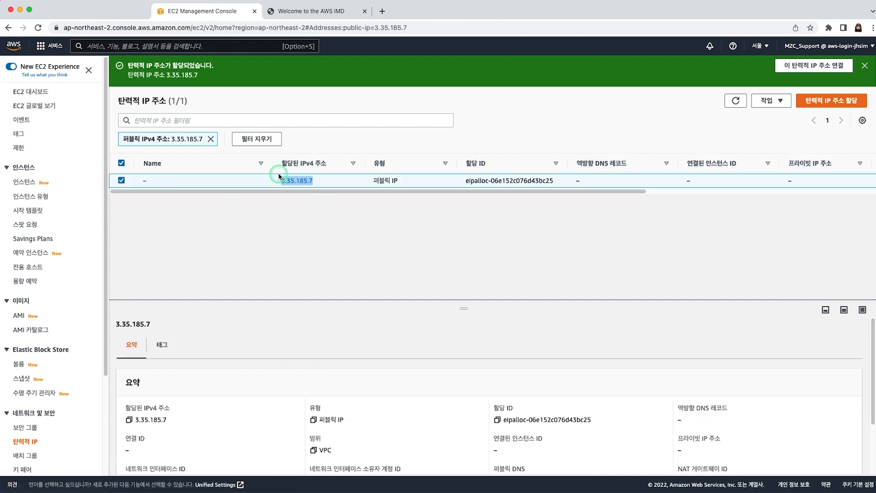
# - Check gid-web1's current details in the instance list and return to the newly allocated Elastic IP address
pyautogui.click(281, 230)
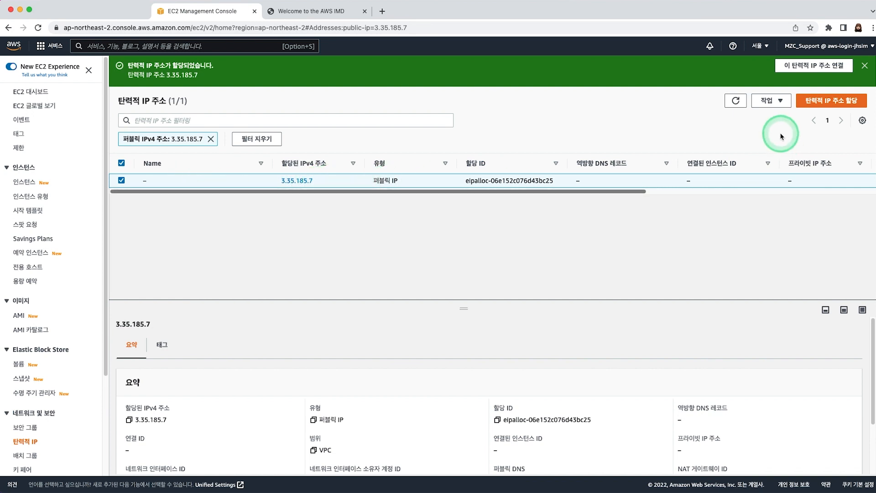
pyautogui.click(30, 182)
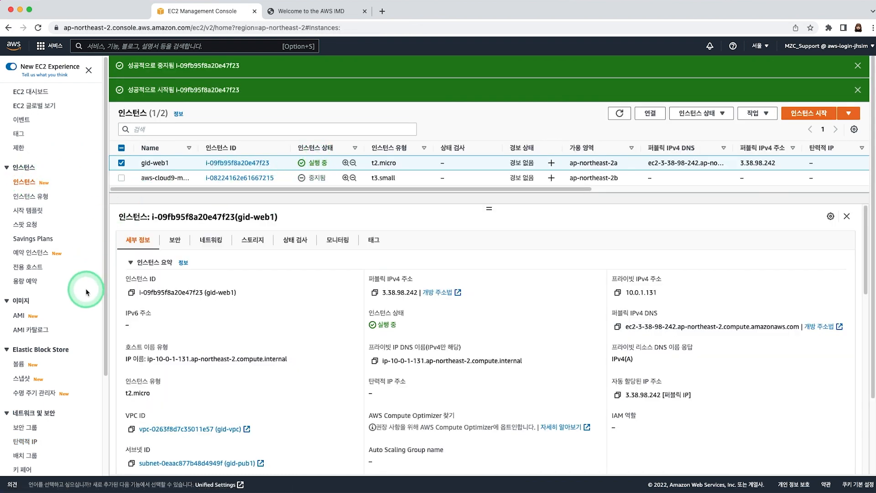
pyautogui.click(26, 442)
pyautogui.moveTo(186, 167)
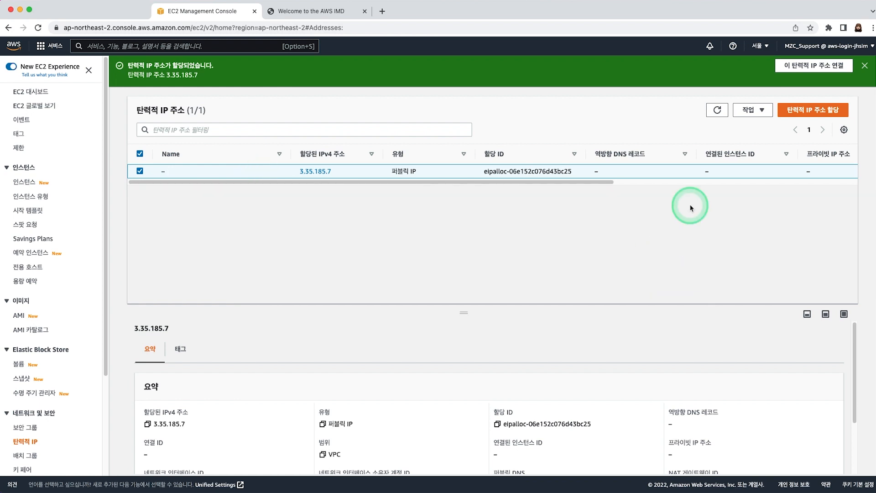
# - Associate the selected Elastic IP address with the running gid-web1 instance
pyautogui.click(761, 109)
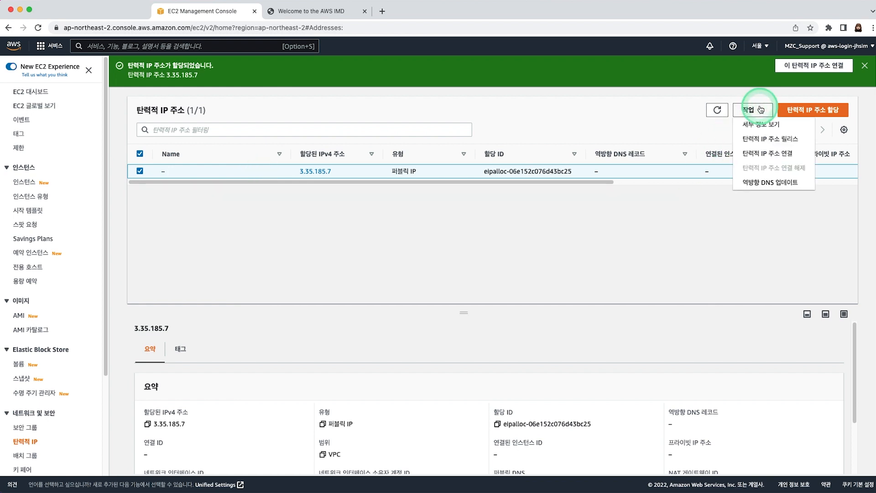
pyautogui.click(794, 156)
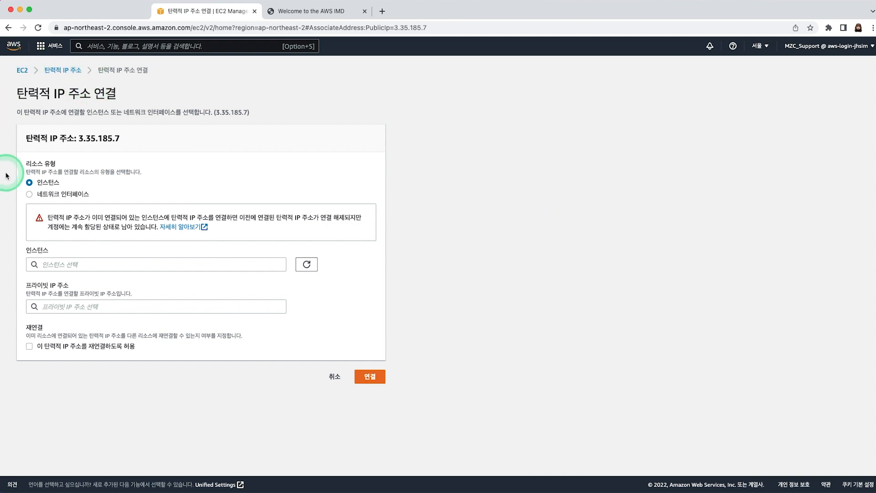
pyautogui.click(70, 265)
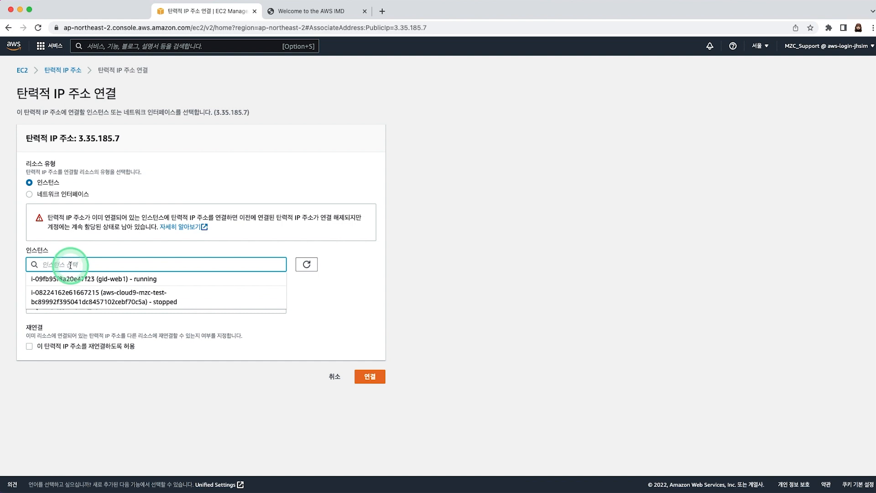
pyautogui.click(177, 279)
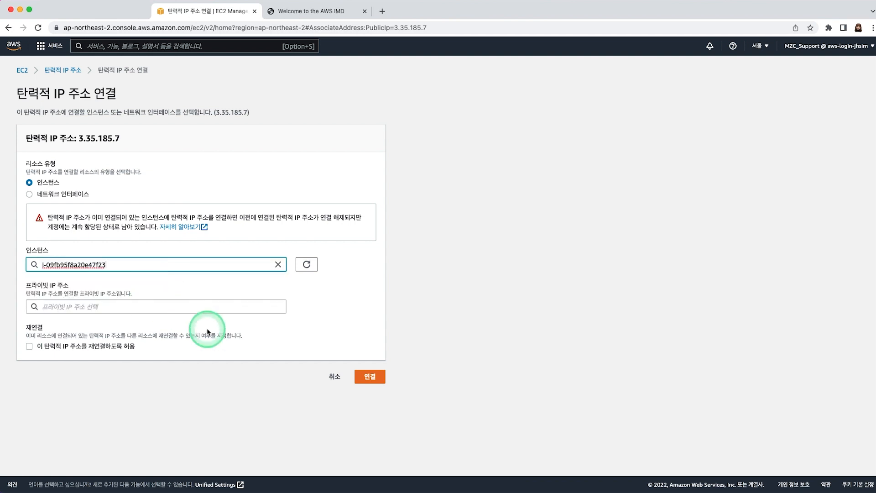
pyautogui.click(262, 393)
pyautogui.click(369, 378)
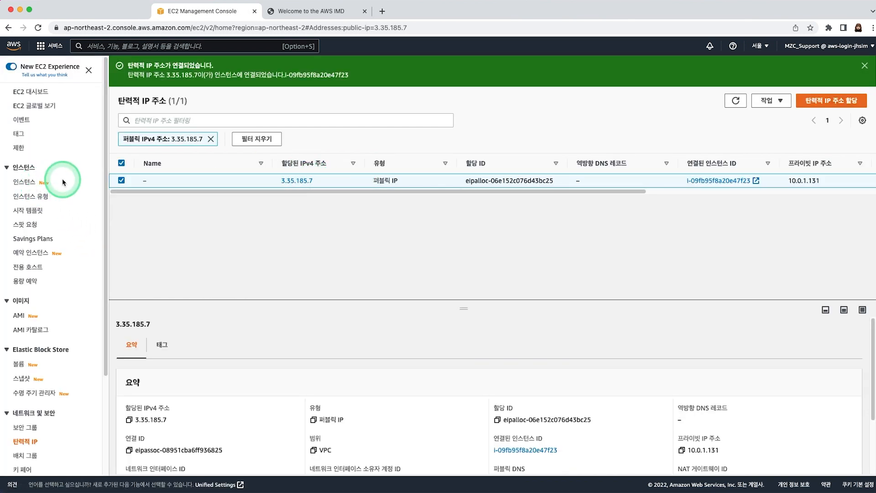
# - Copy the Elastic IP's allocated IPv4 address and check gid-web1's public and Elastic IP addresses in the refreshed instance list
pyautogui.moveTo(465, 309); pyautogui.dragTo(463, 222)
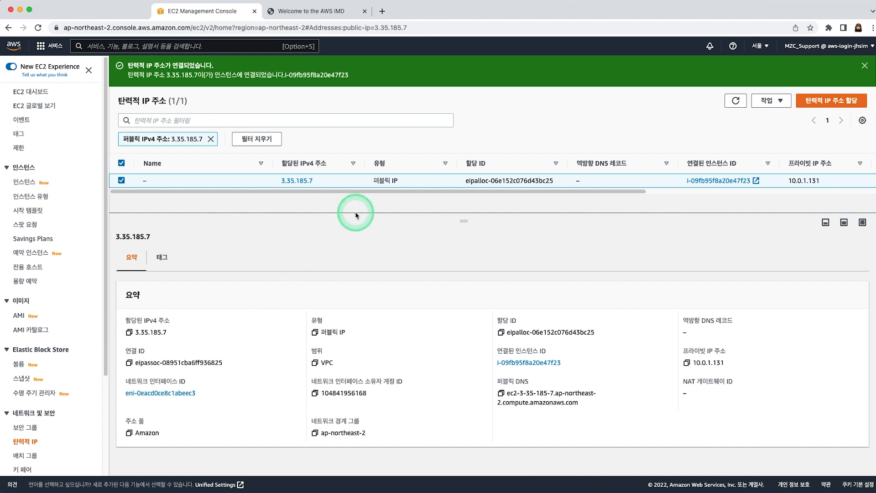
pyautogui.click(128, 334)
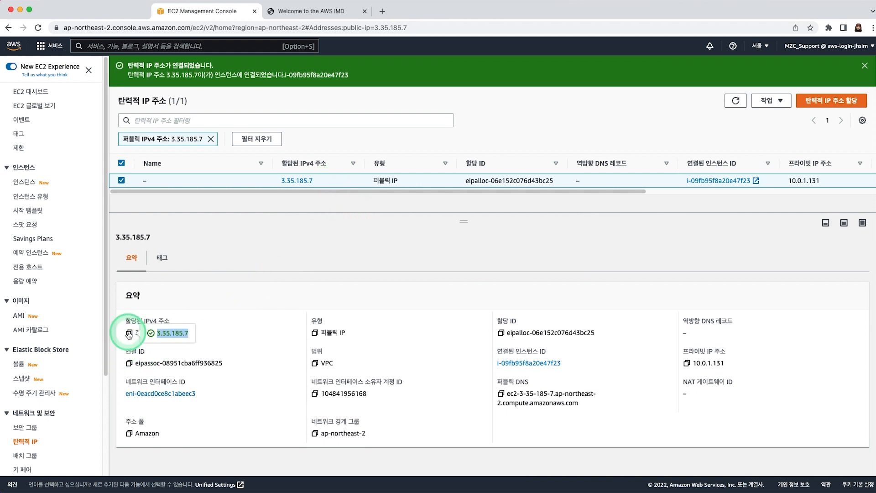
pyautogui.click(16, 185)
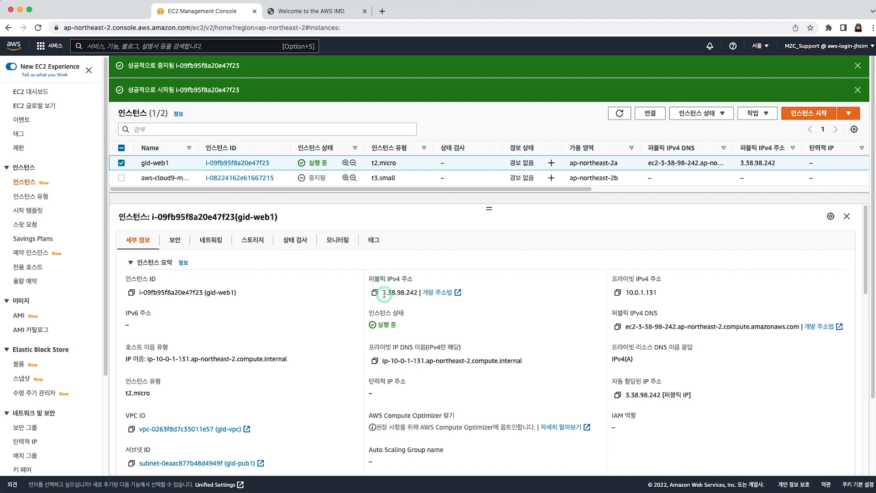
pyautogui.click(620, 114)
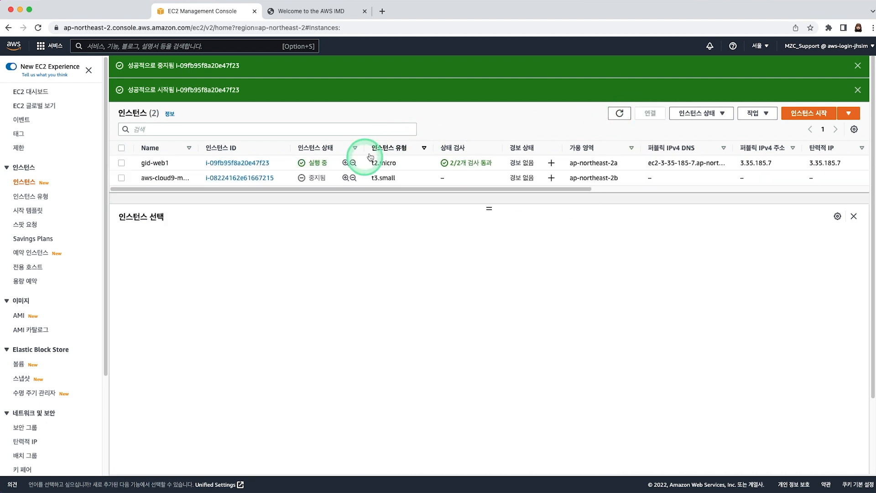
pyautogui.click(157, 163)
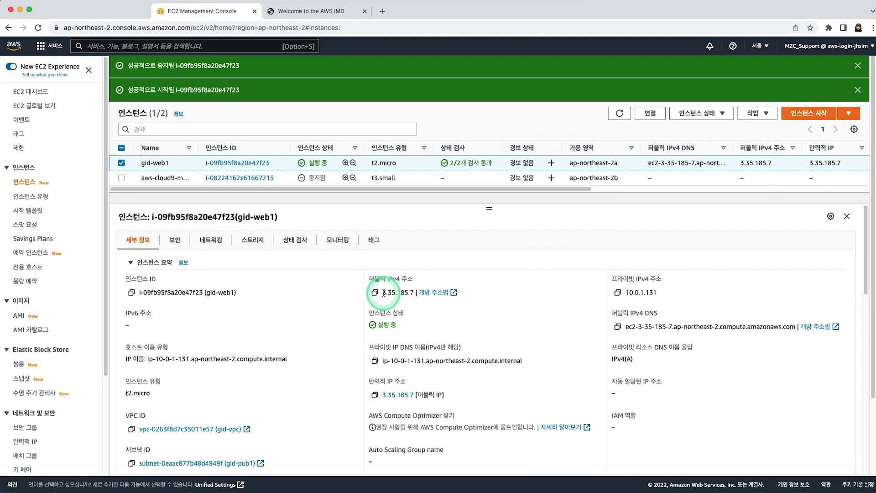
pyautogui.rightClick(412, 292)
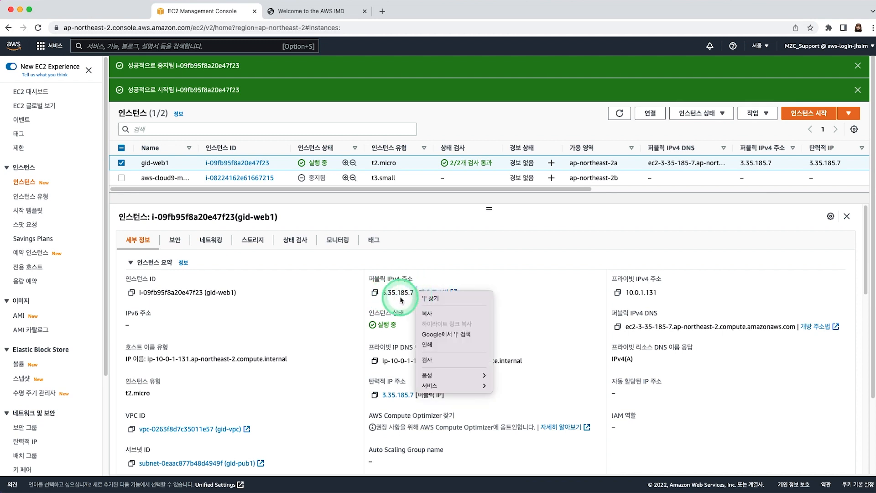
pyautogui.click(393, 296)
pyautogui.moveTo(489, 210); pyautogui.dragTo(493, 205)
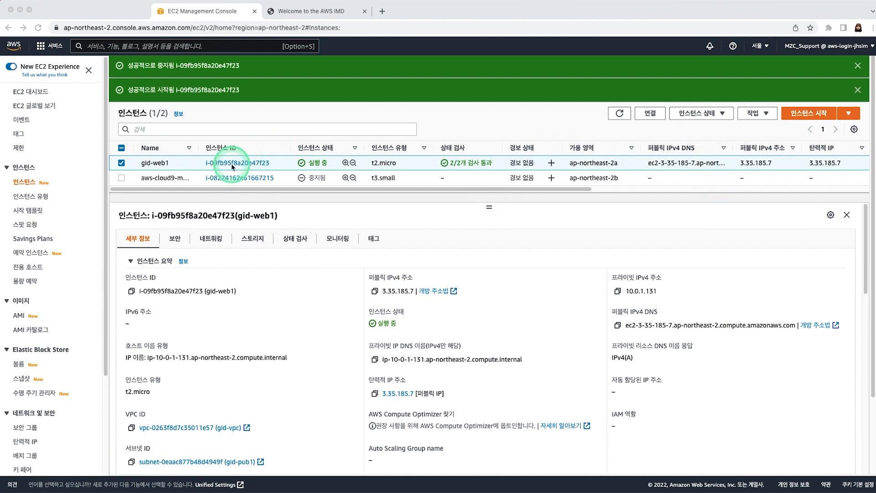
pyautogui.click(716, 117)
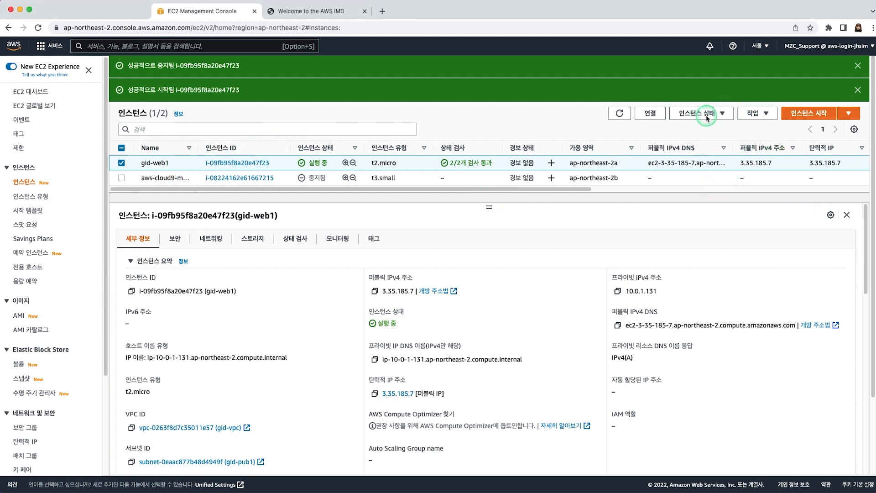
pyautogui.click(706, 115)
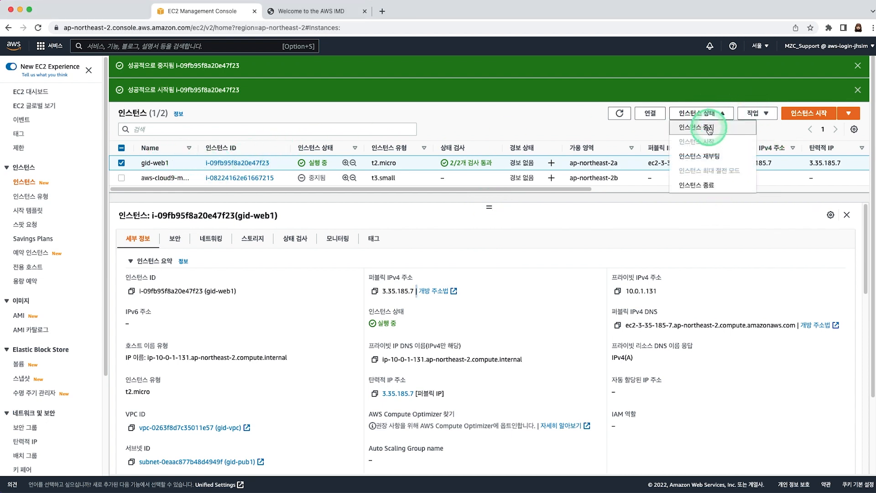
pyautogui.click(487, 208)
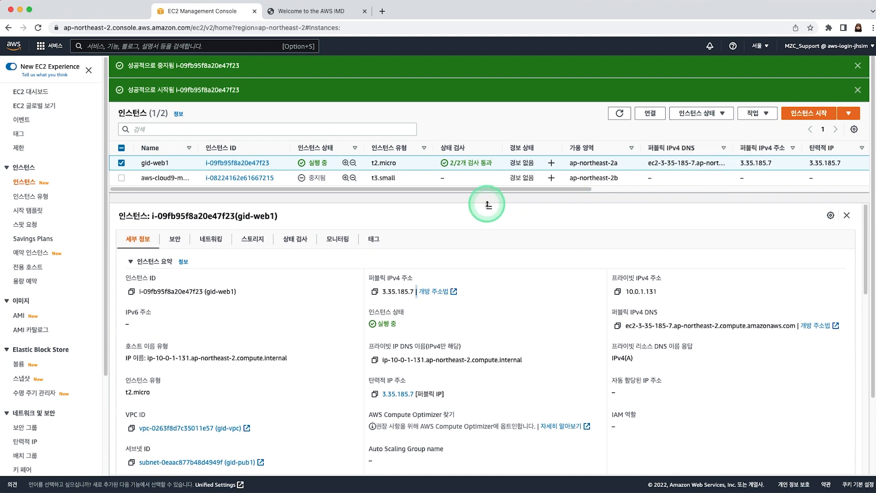
pyautogui.moveTo(382, 291); pyautogui.dragTo(394, 292)
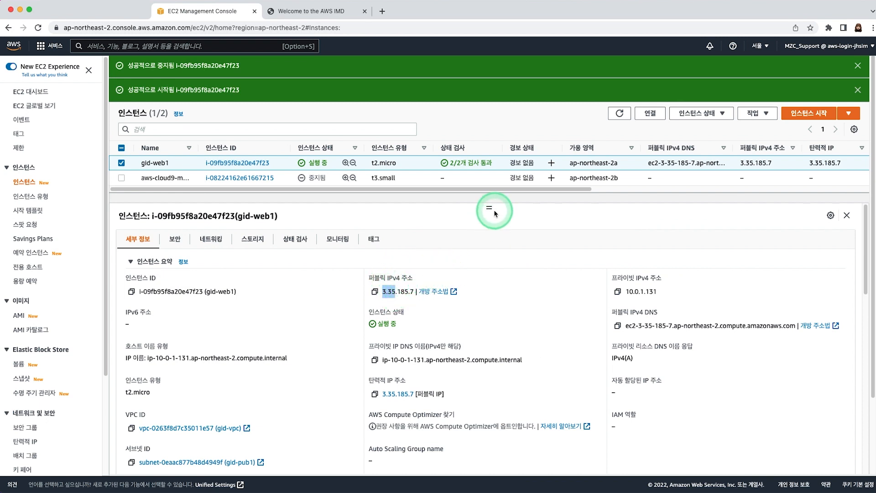
pyautogui.click(537, 312)
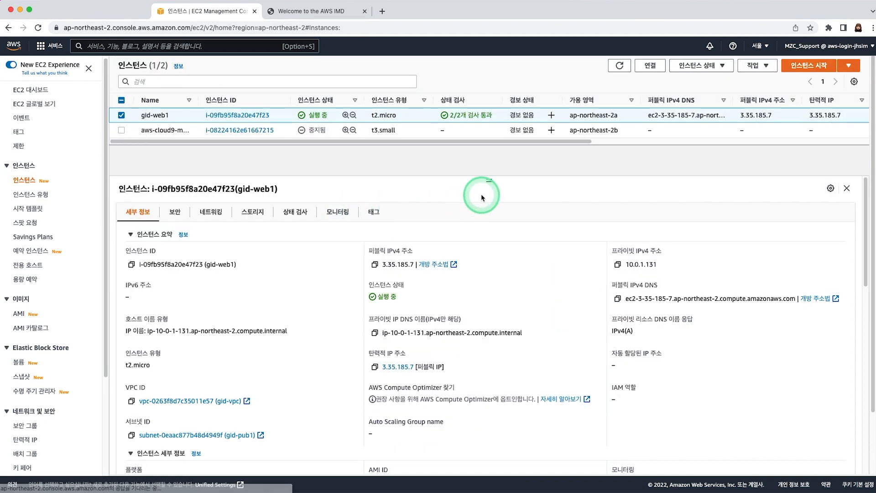
pyautogui.moveTo(489, 183); pyautogui.dragTo(490, 166)
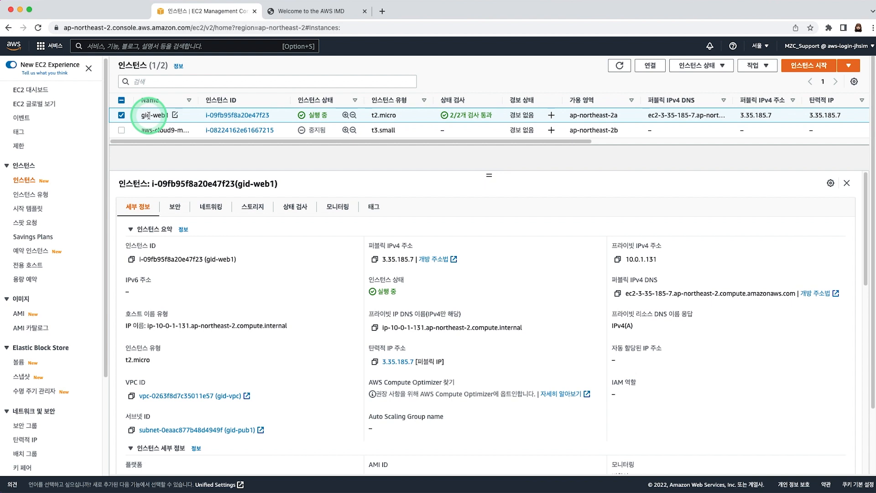
# - Start creating an image from the gid-web1 instance and name it gid-web-ami
pyautogui.click(762, 69)
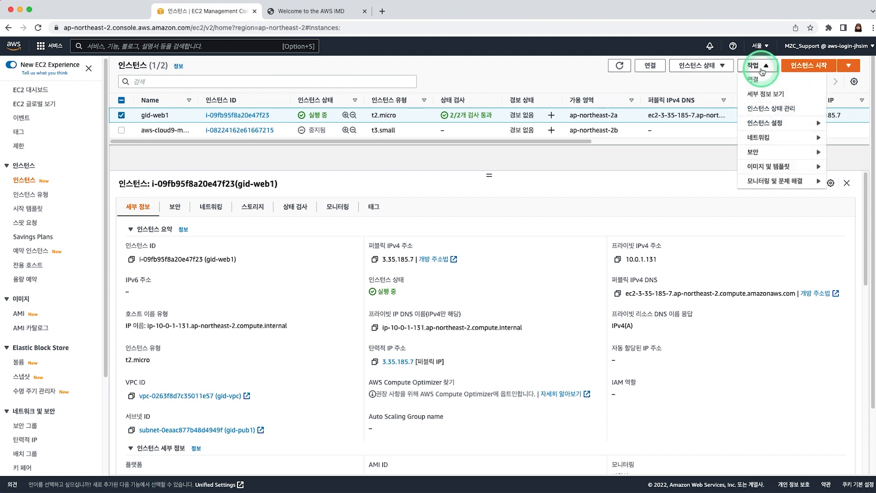
pyautogui.click(802, 167)
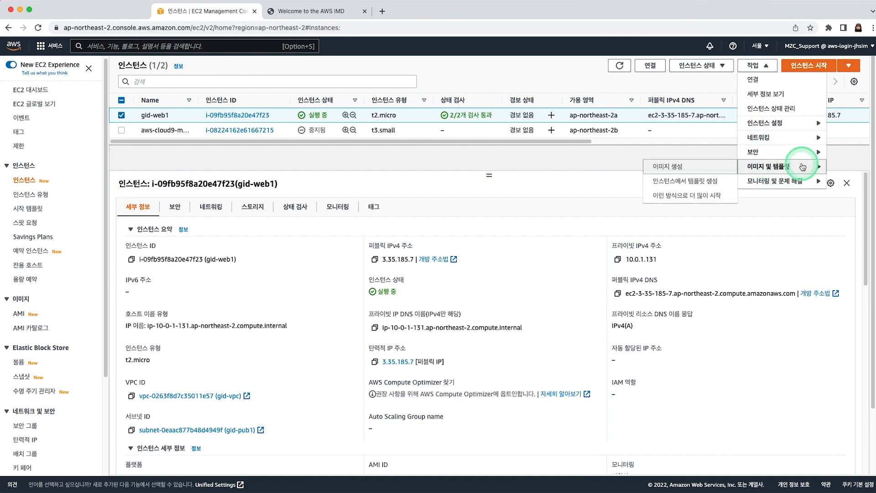
pyautogui.click(666, 171)
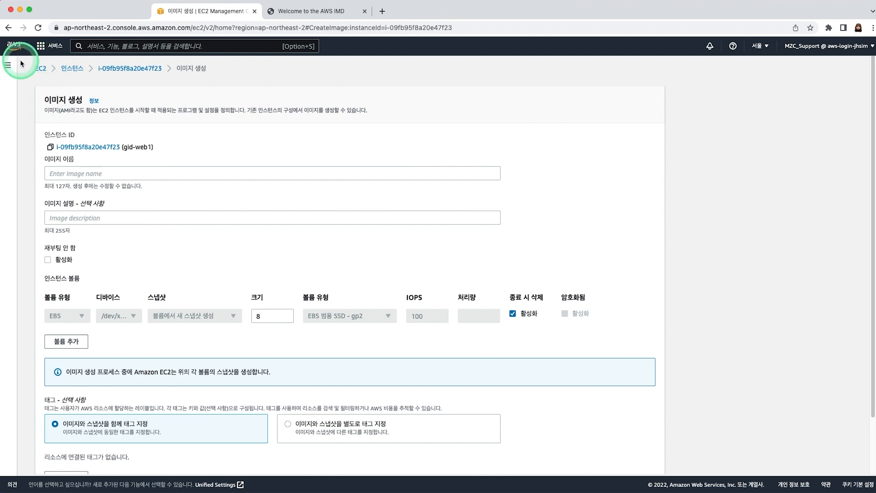
pyautogui.click(150, 171)
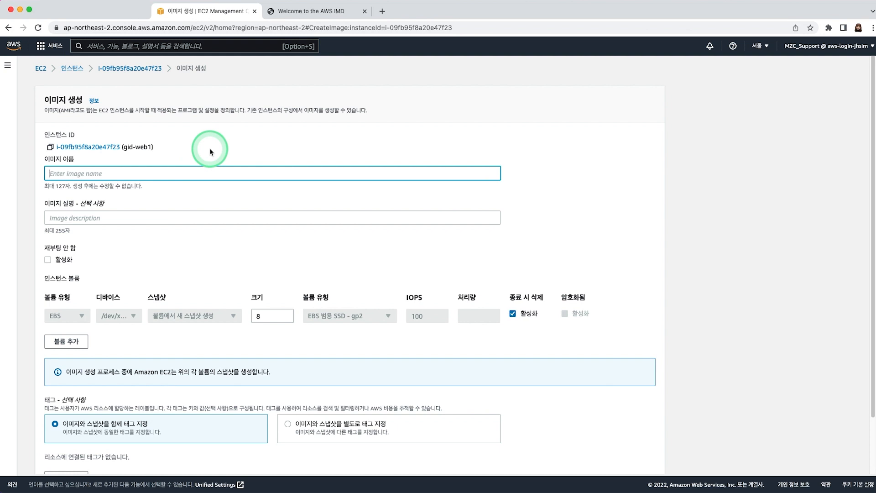
pyautogui.write('gid-web-ami')
# - Reuse the image name gid-web-ami as the image description
pyautogui.moveTo(112, 172); pyautogui.dragTo(44, 176)
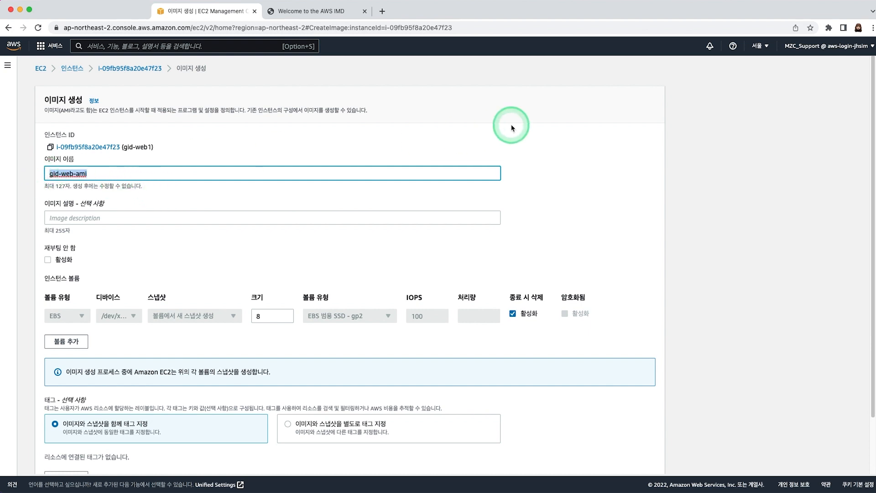
pyautogui.click(310, 216)
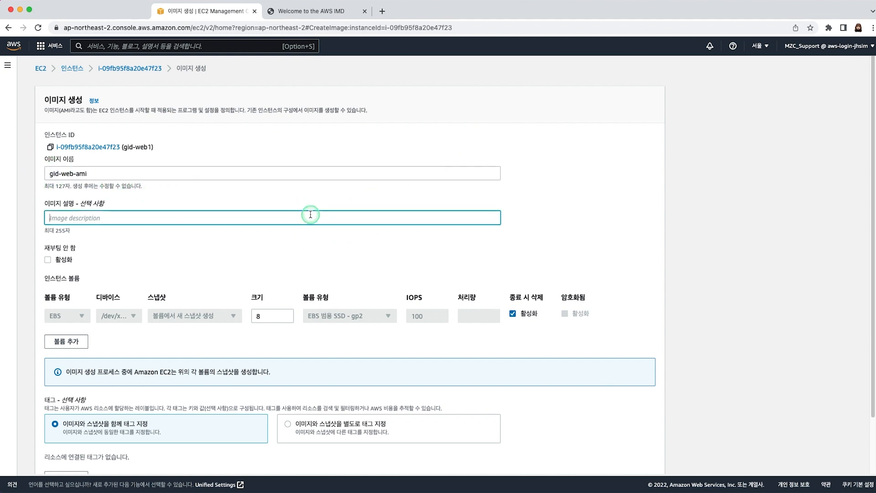
pyautogui.press('super+v')
pyautogui.click(550, 192)
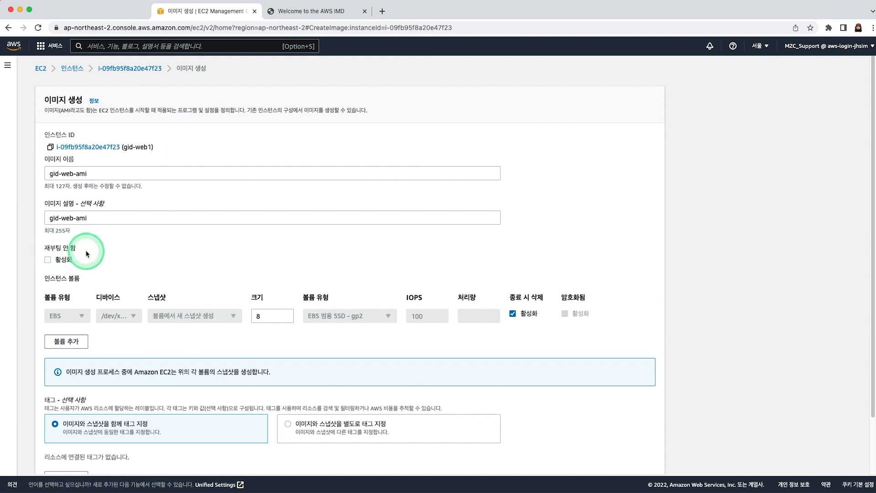
# - Enable the no-reboot option and create the image with the existing 8 GiB EBS volume settings
pyautogui.click(49, 260)
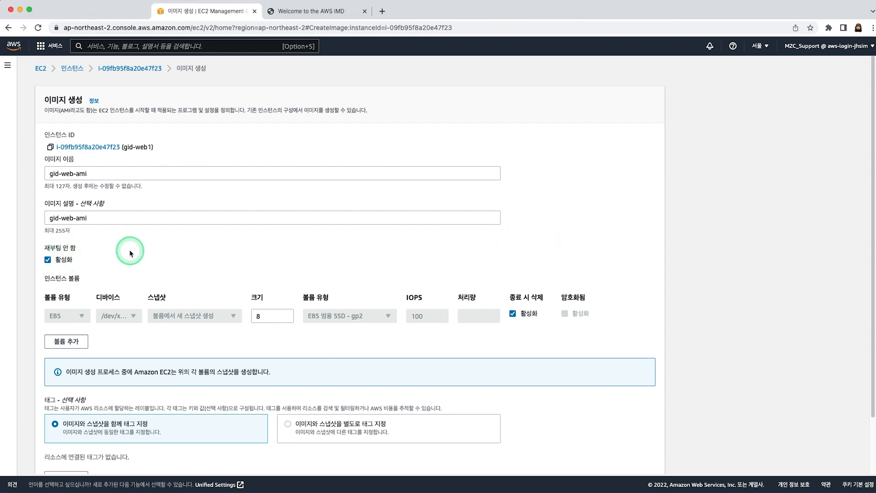
pyautogui.scroll(-3, 366, 251)
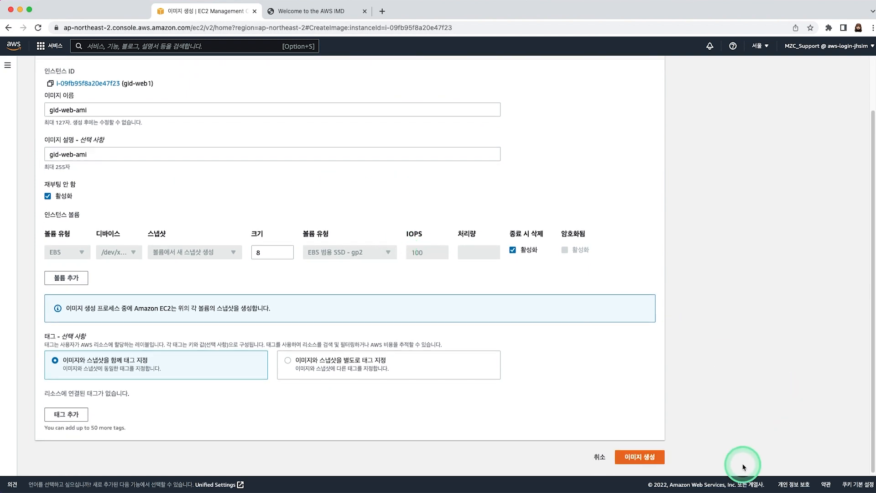
pyautogui.click(640, 457)
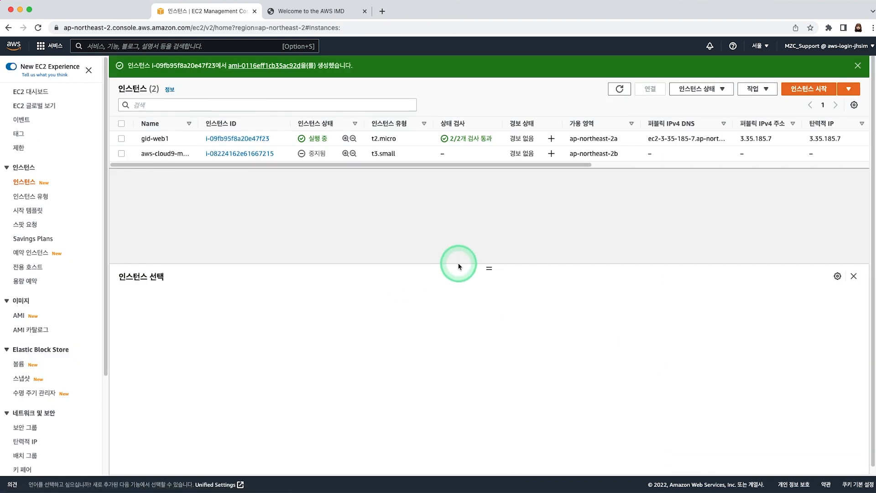
# - View the owned Amazon Machine Images and examine the details of gid-web-ami
pyautogui.moveTo(485, 273); pyautogui.dragTo(481, 208)
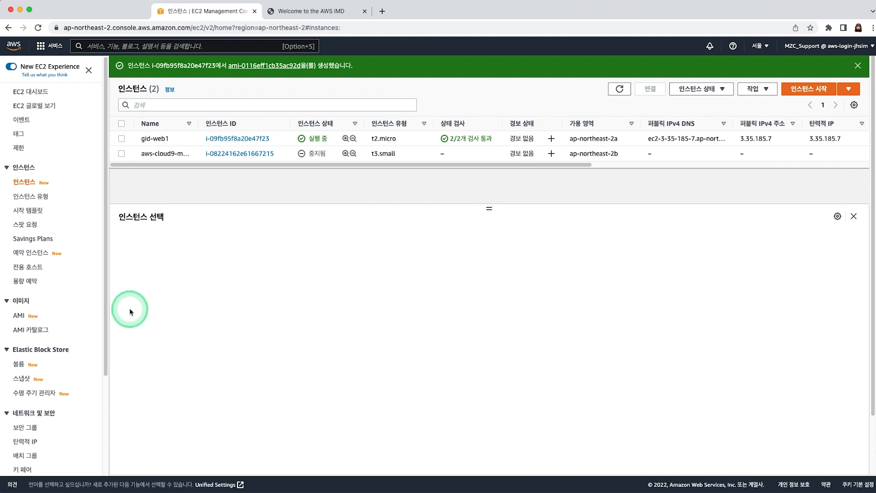
pyautogui.click(19, 316)
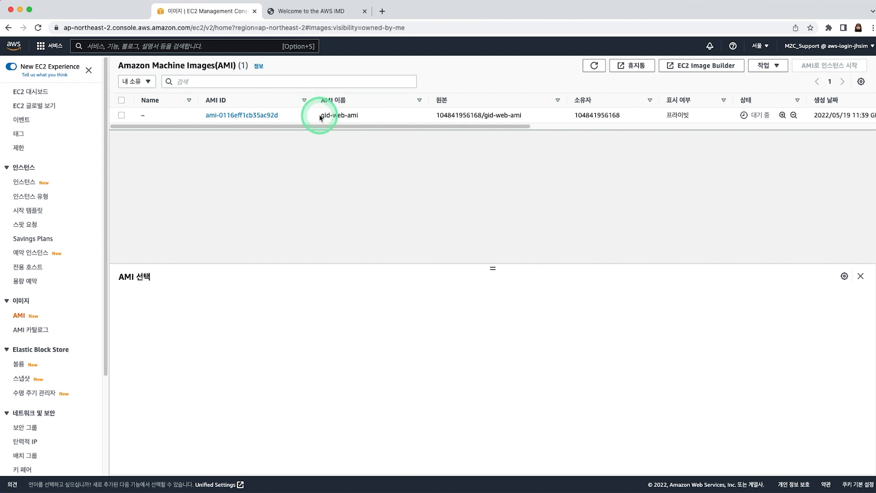
pyautogui.moveTo(363, 118); pyautogui.dragTo(308, 114)
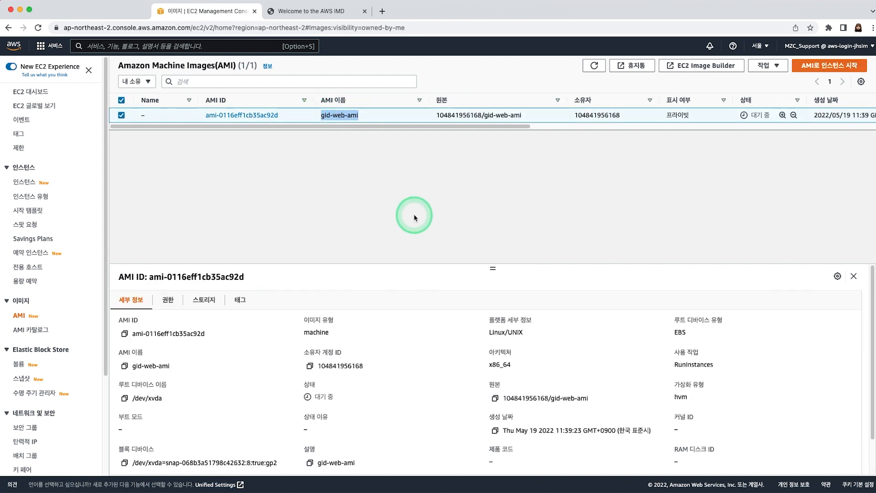
pyautogui.moveTo(493, 268); pyautogui.dragTo(488, 152)
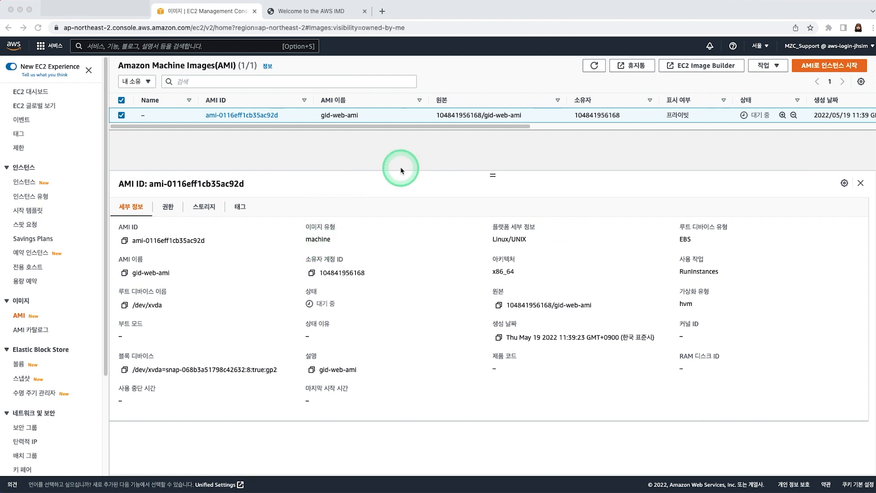
pyautogui.click(494, 178)
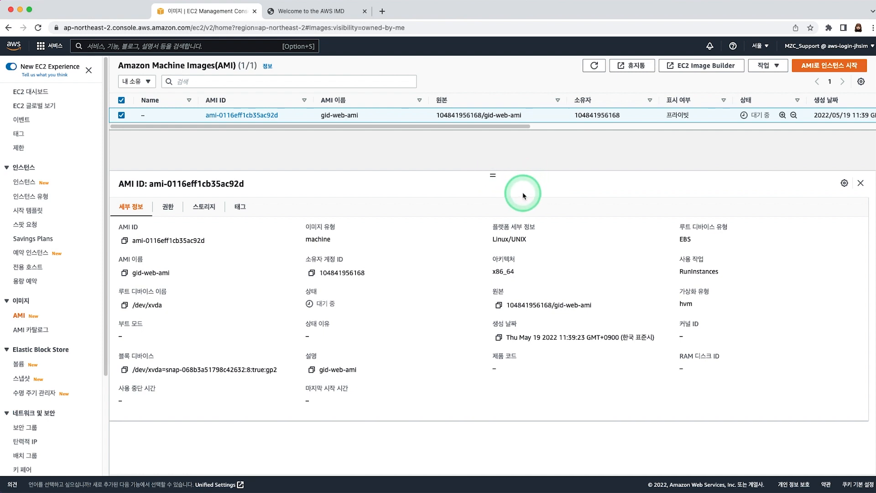
pyautogui.moveTo(237, 67); pyautogui.dragTo(214, 67)
pyautogui.click(487, 160)
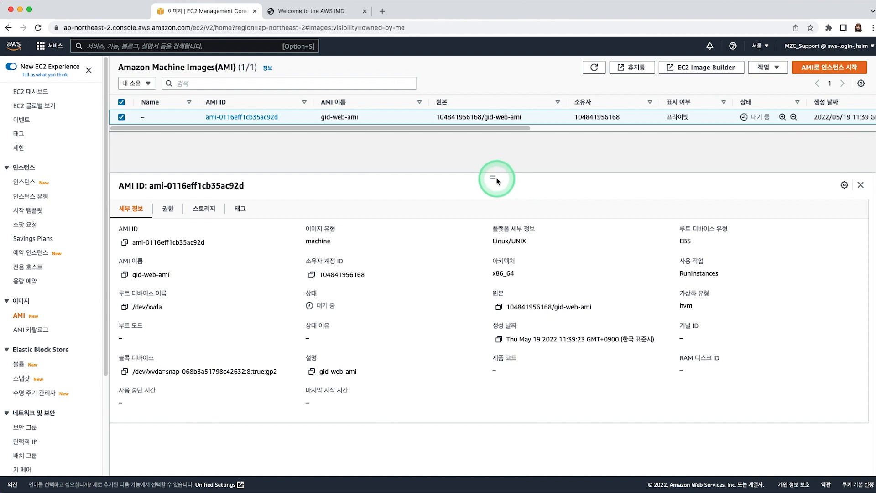
pyautogui.moveTo(492, 178); pyautogui.dragTo(498, 159)
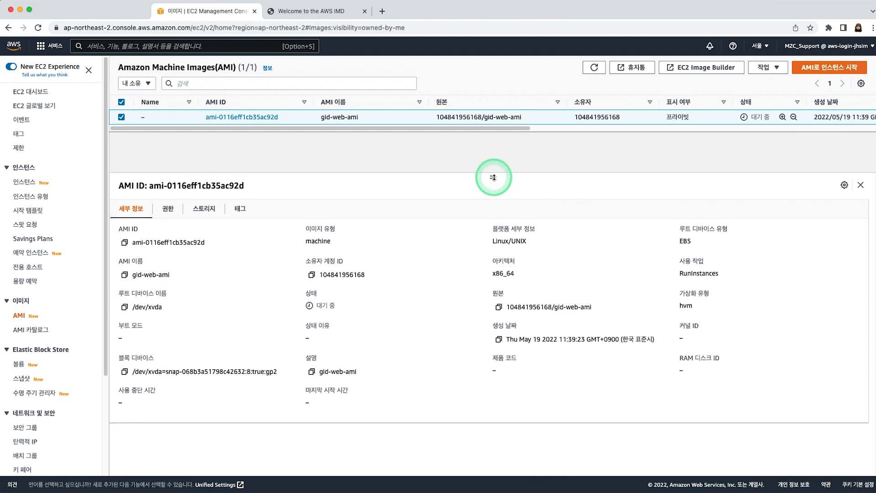
# - Start launching an instance from gid-web-ami and name it gid-web2
pyautogui.moveTo(216, 69); pyautogui.dragTo(236, 69)
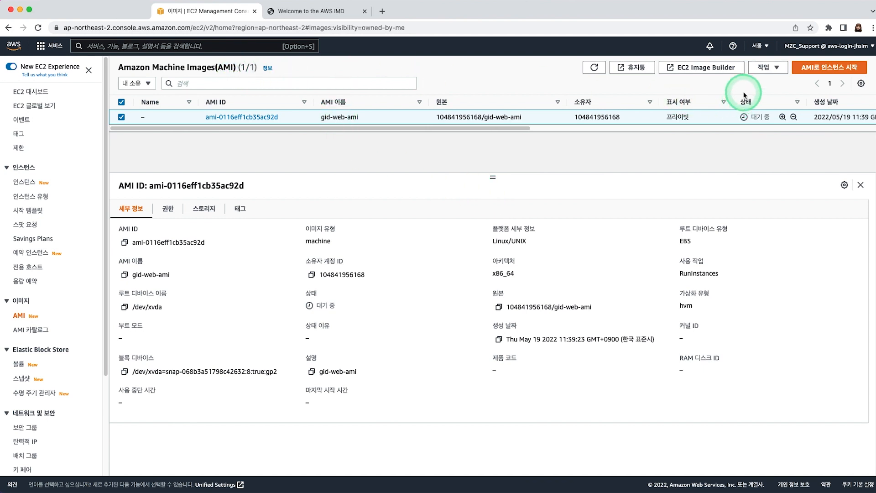
pyautogui.click(848, 70)
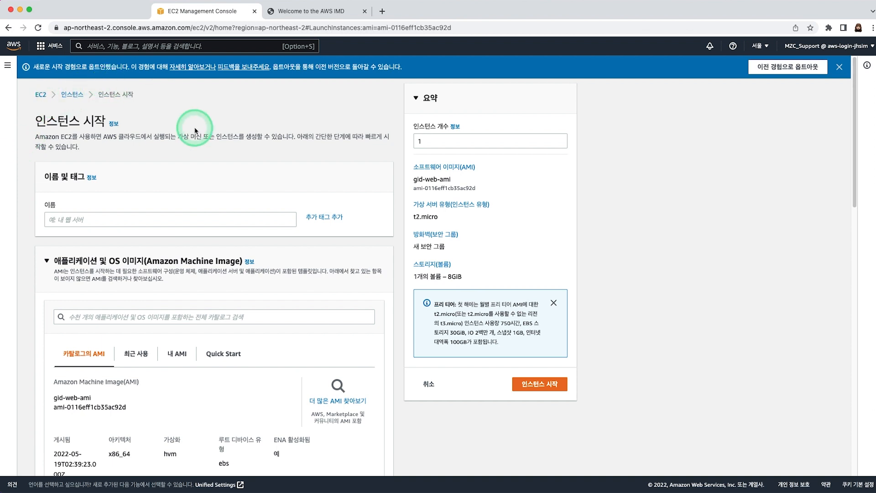
pyautogui.click(256, 218)
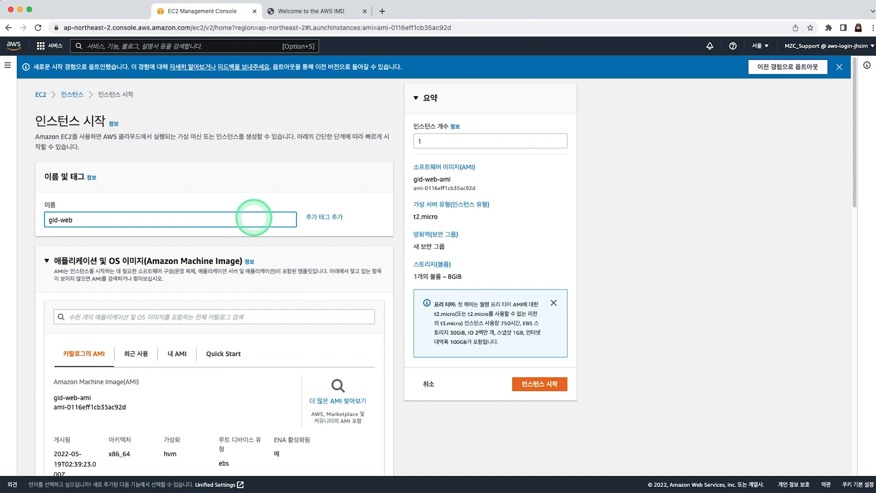
pyautogui.click(143, 196)
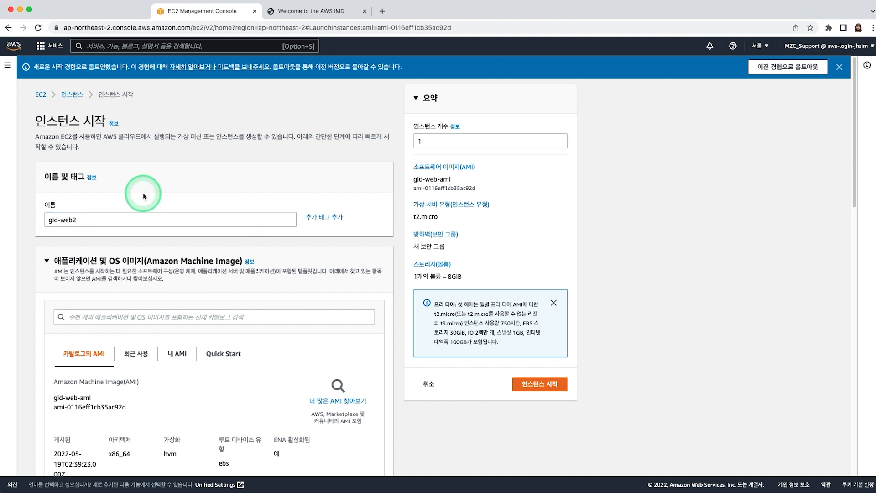
# - Examine the gid-web-ami details in the launch form, including its publish date, architecture and root device type
pyautogui.scroll(-3, 383, 269)
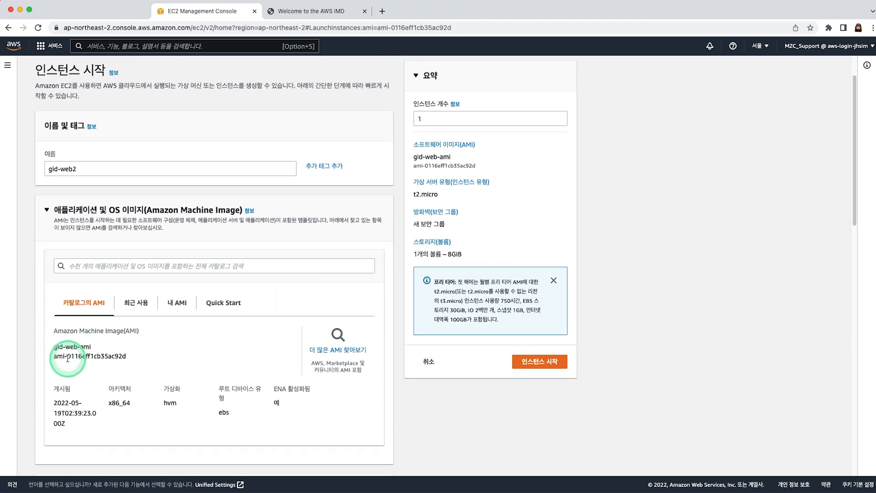
pyautogui.scroll(-4, 54, 269)
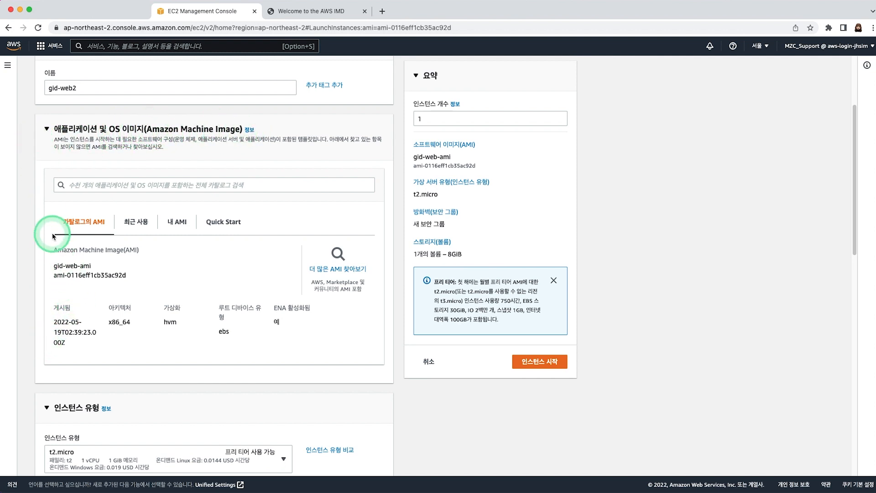
pyautogui.moveTo(53, 306); pyautogui.dragTo(82, 332)
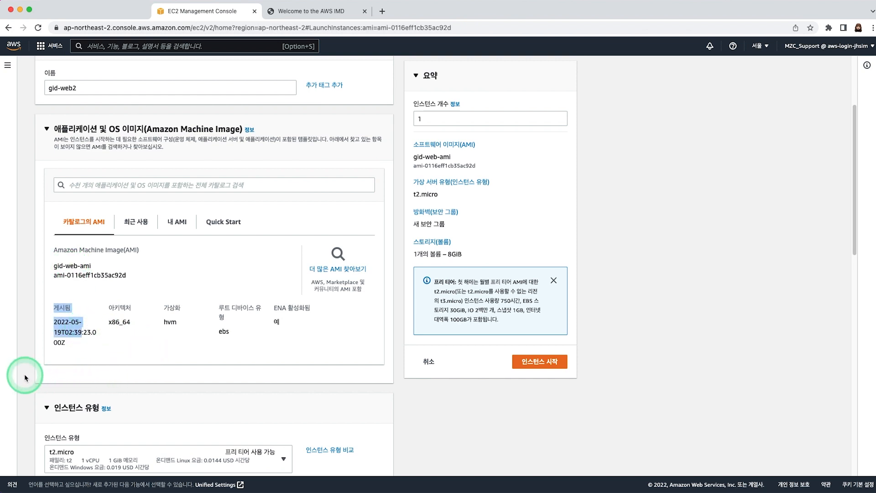
pyautogui.click(19, 359)
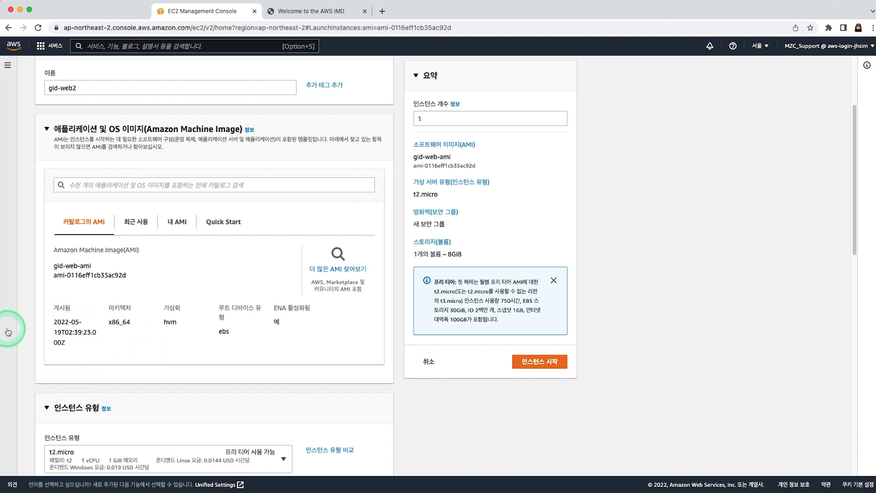
pyautogui.scroll(1, 23, 238)
pyautogui.scroll(5, 22, 237)
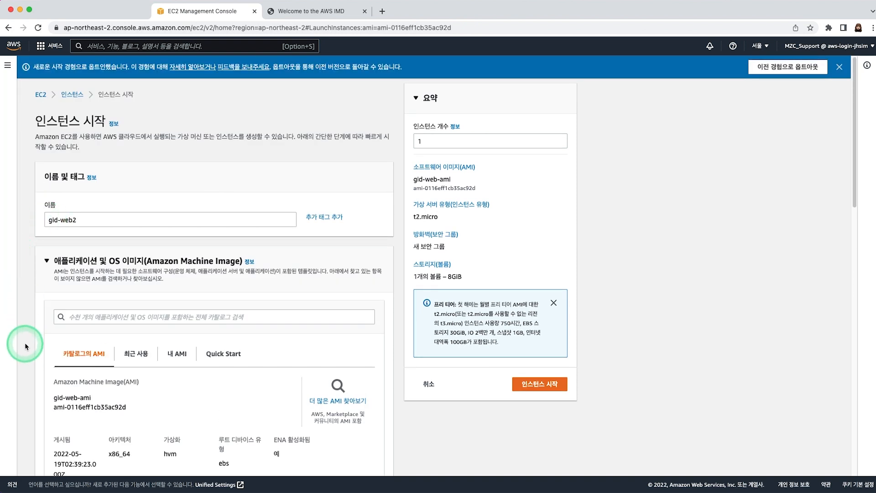
pyautogui.scroll(-3, 24, 320)
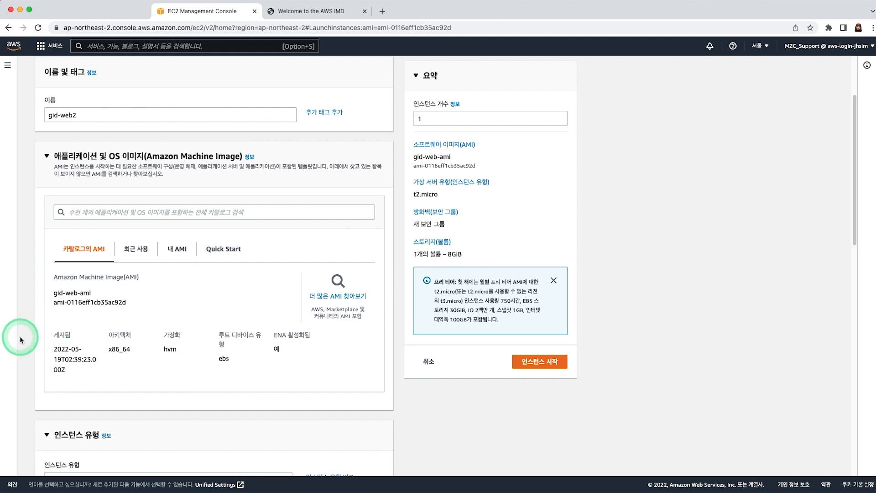
pyautogui.scroll(-4, 22, 339)
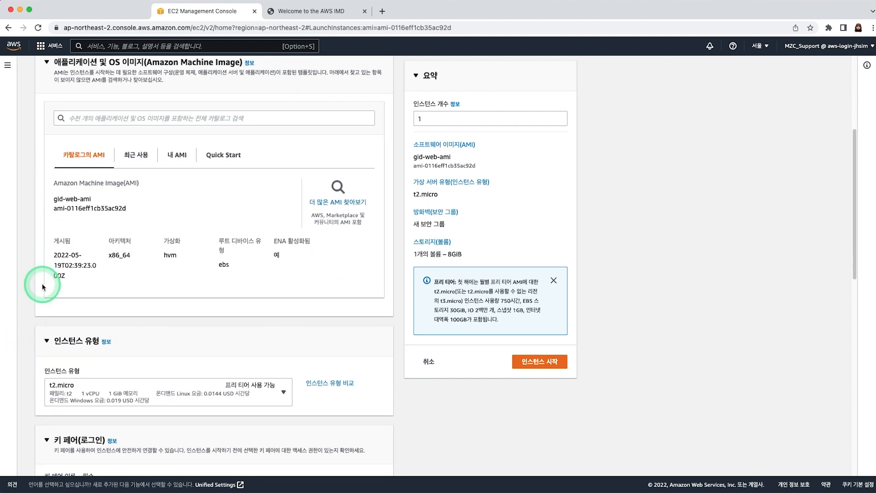
pyautogui.scroll(-5, 40, 283)
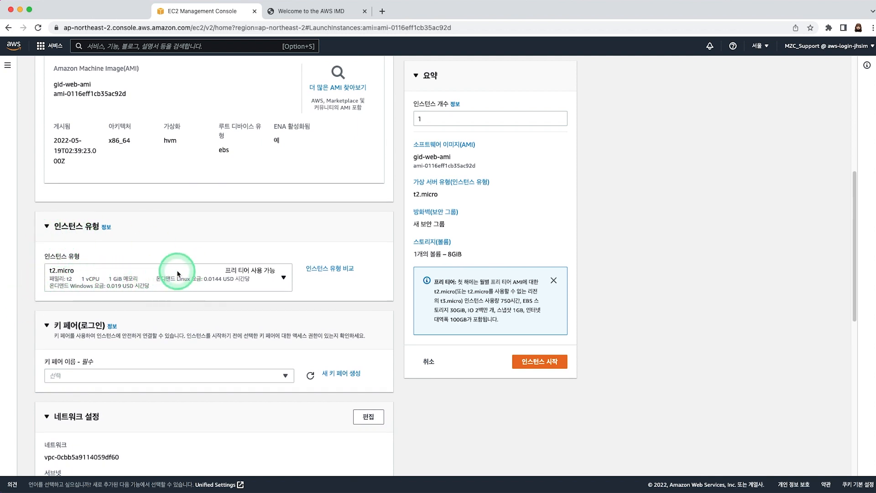
# - Keep the t2.micro instance type and choose to proceed without a key pair
pyautogui.click(197, 274)
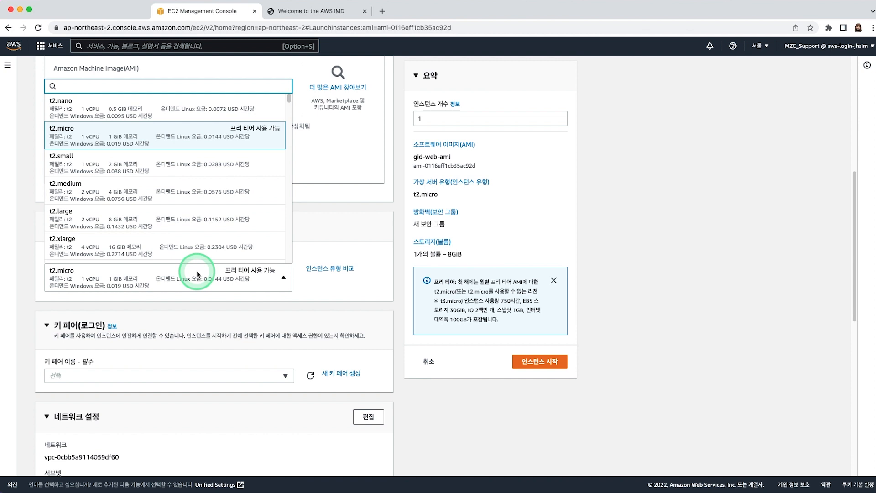
pyautogui.click(197, 274)
pyautogui.scroll(-2, 197, 274)
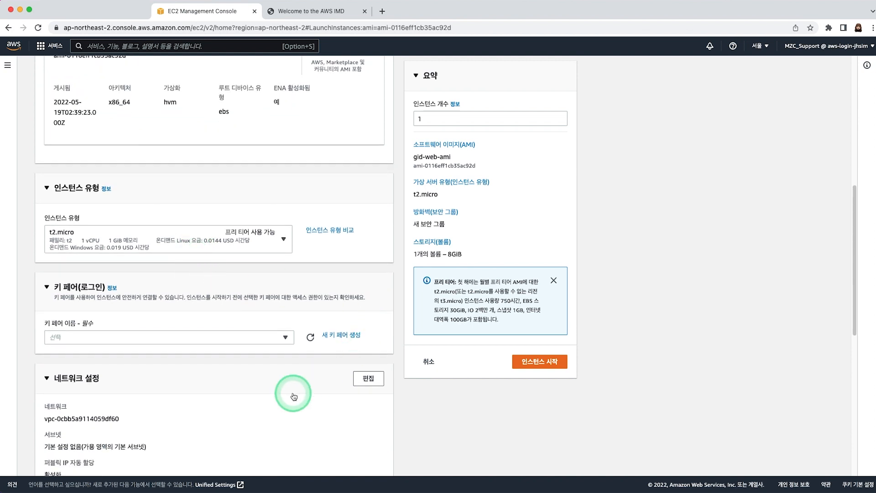
pyautogui.click(244, 339)
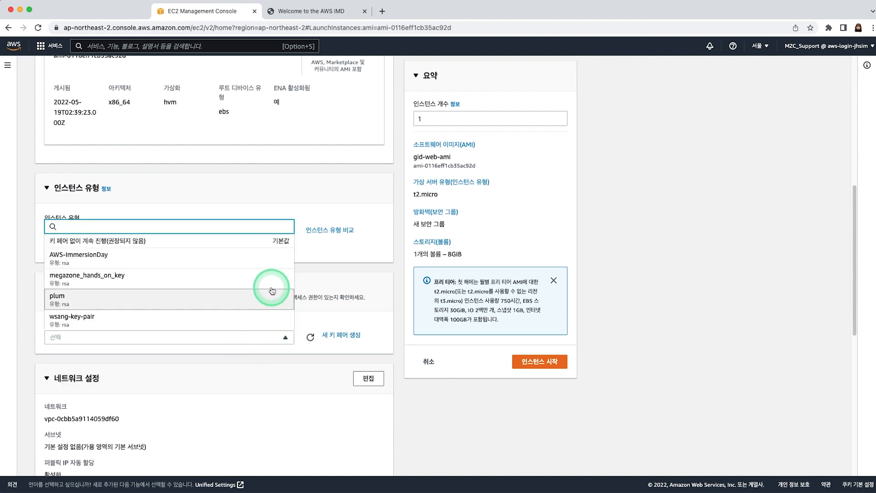
pyautogui.click(134, 242)
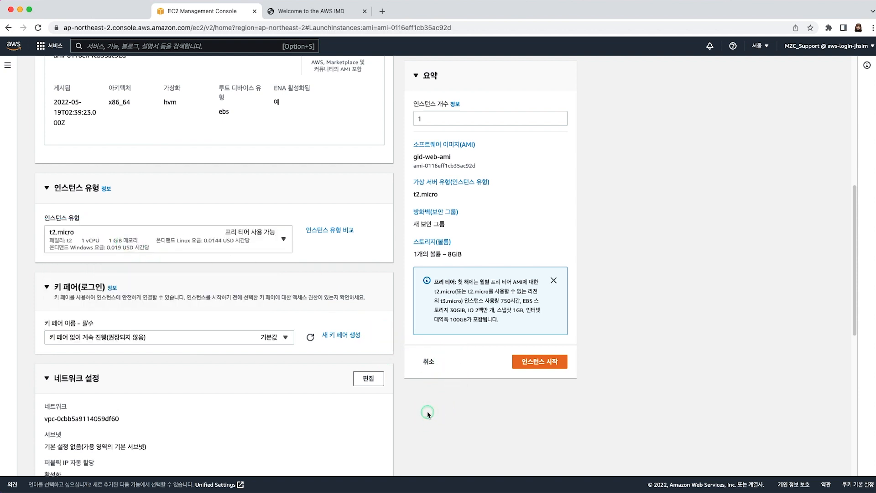
# - Edit the network settings to place the instance in the VPC gid-vpc and the subnet gid-pub2
pyautogui.scroll(-4, 427, 414)
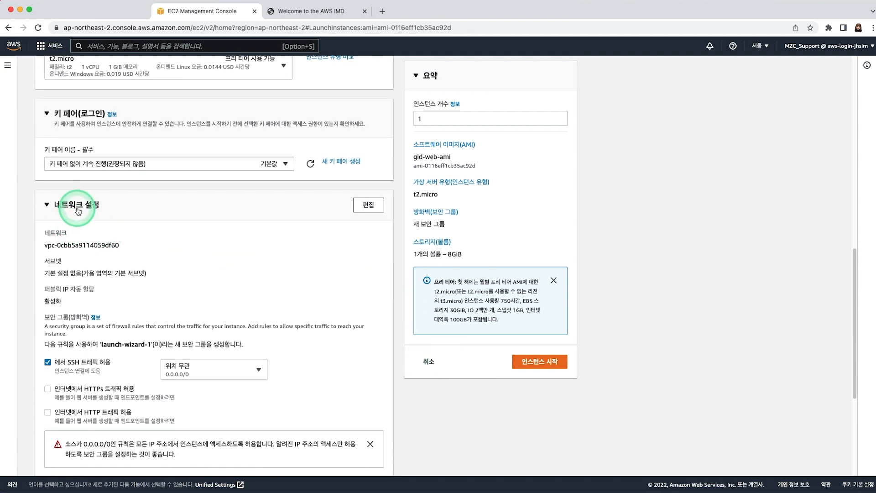
pyautogui.click(367, 206)
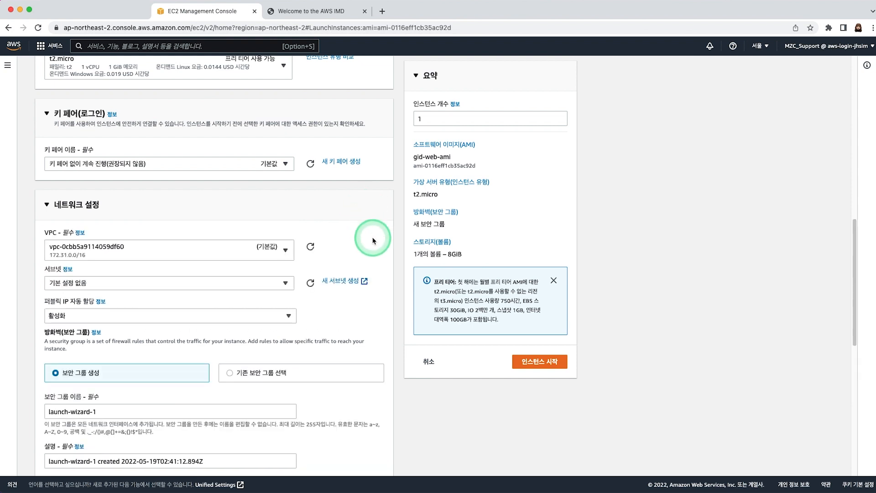
pyautogui.click(73, 252)
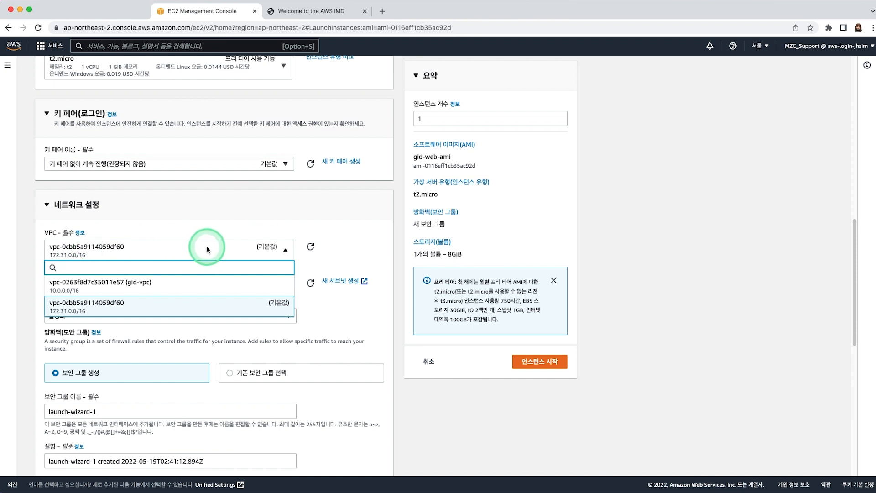
pyautogui.click(192, 284)
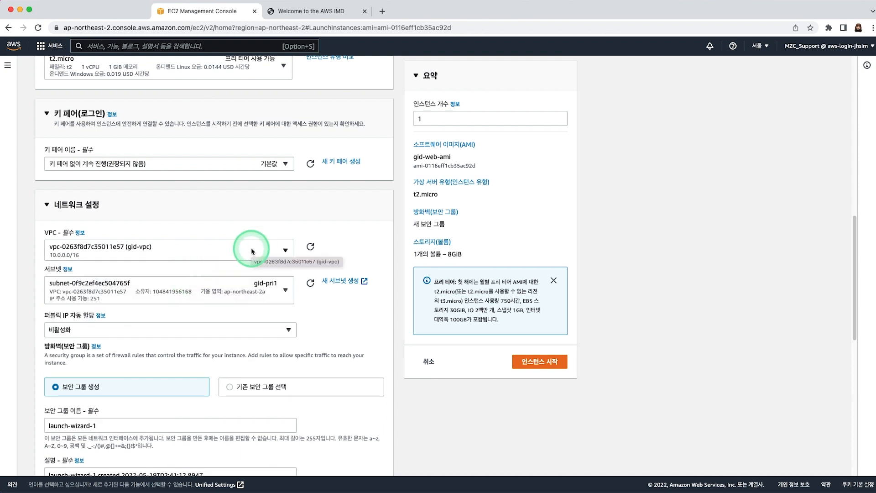
pyautogui.scroll(-1, 372, 255)
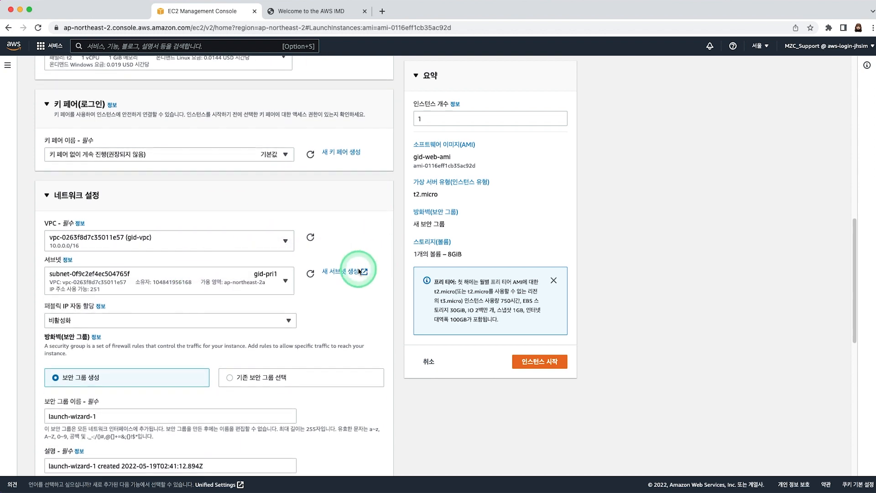
pyautogui.click(232, 281)
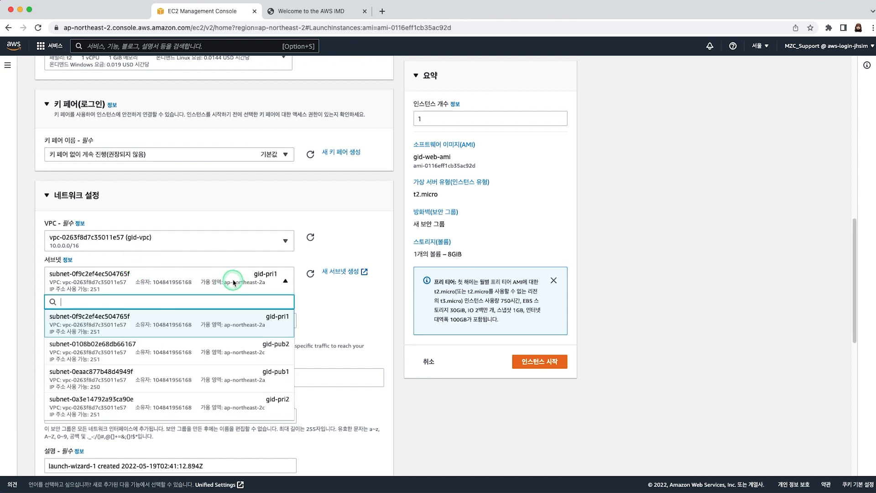
pyautogui.click(271, 351)
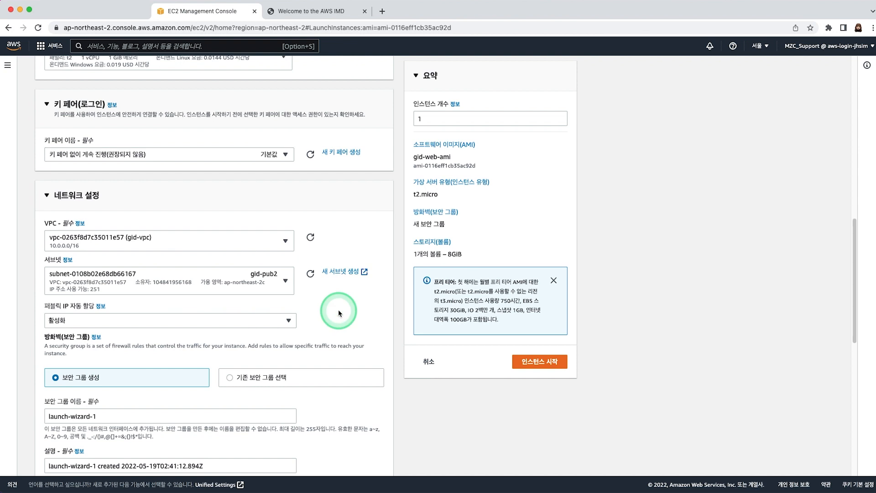
# - Keep public IP auto-assignment enabled and assign the existing security group gid-web-sg
pyautogui.scroll(-3, 338, 311)
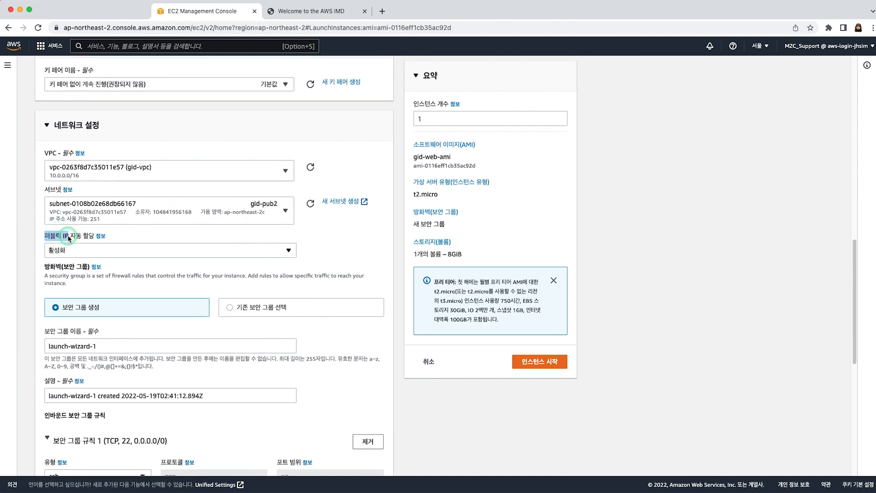
pyautogui.click(163, 237)
pyautogui.click(147, 250)
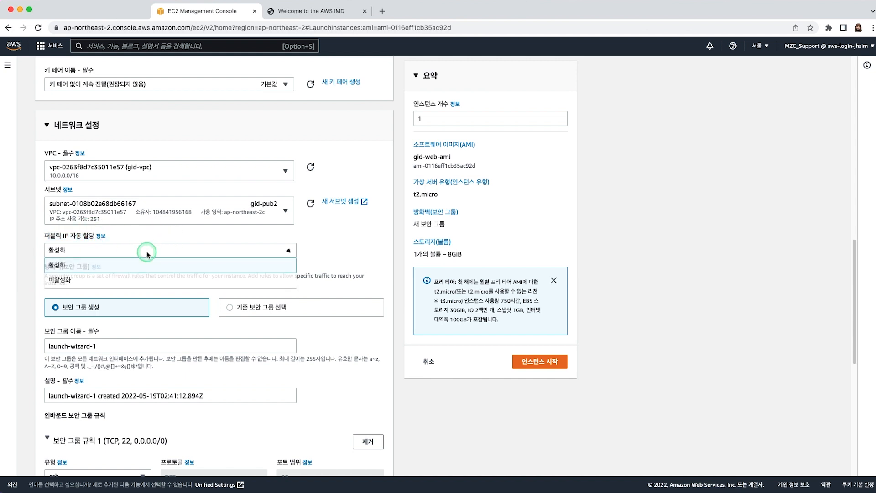
pyautogui.click(147, 254)
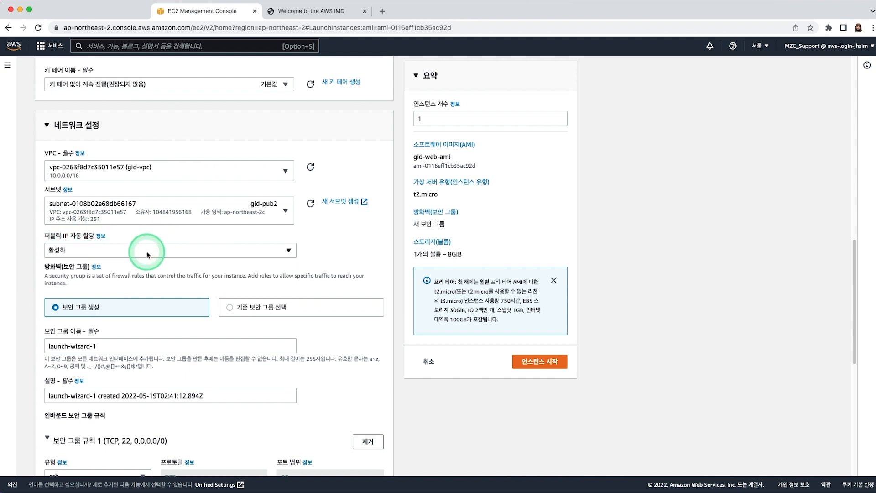
pyautogui.scroll(-3, 21, 250)
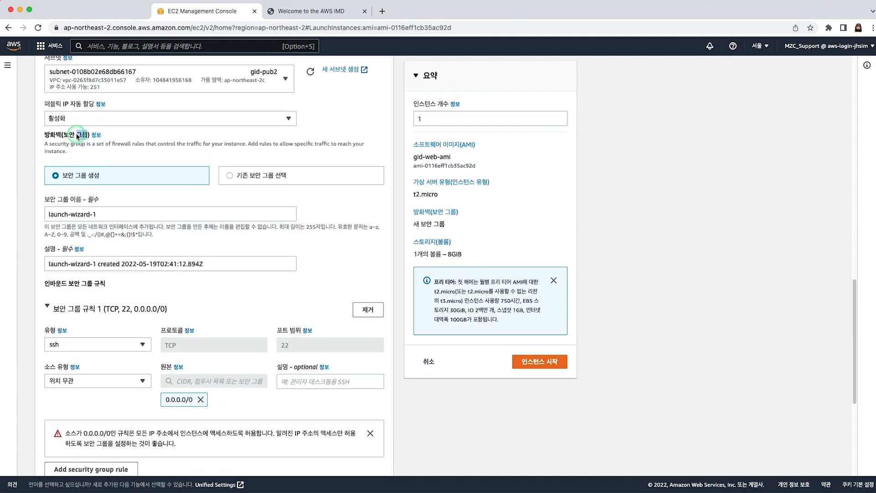
pyautogui.click(177, 145)
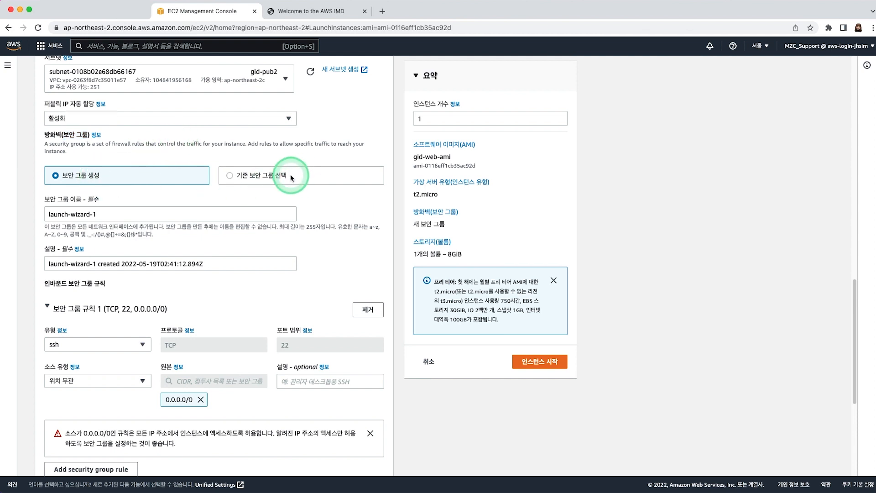
pyautogui.click(251, 179)
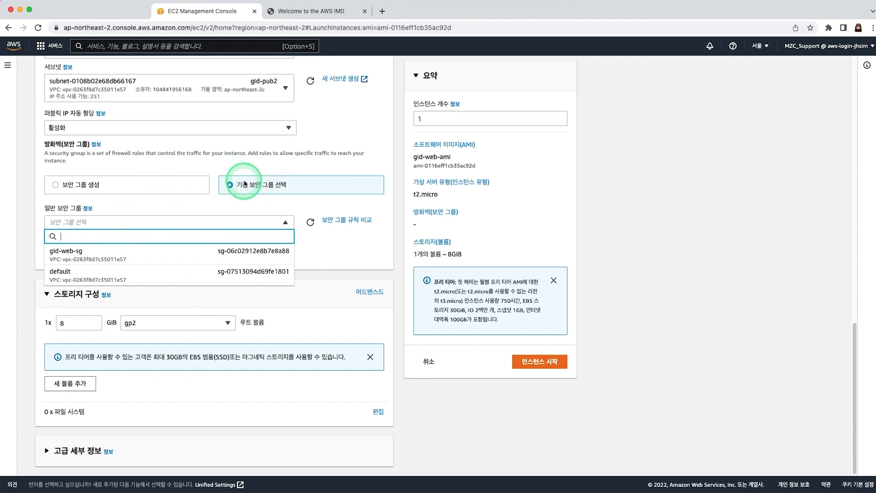
pyautogui.click(155, 255)
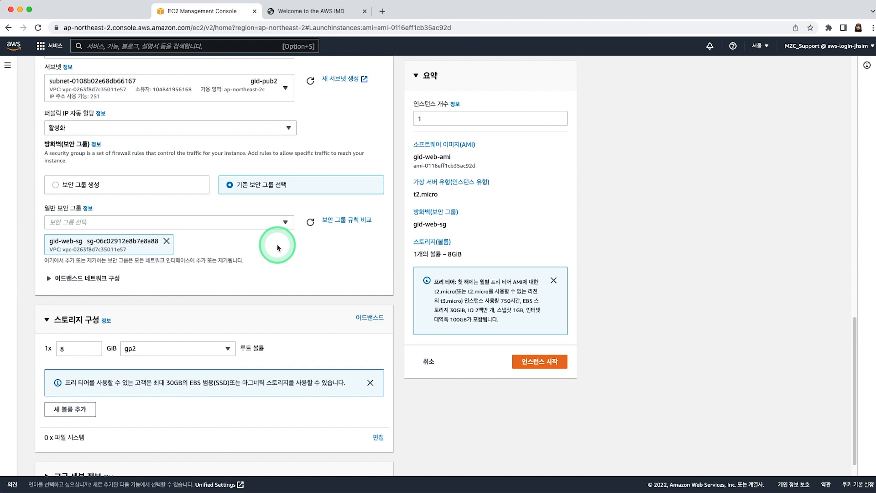
# - Keep the 8 GiB gp2 root volume, leave the advanced details and user data unchanged, and launch the instance
pyautogui.scroll(-1, 290, 247)
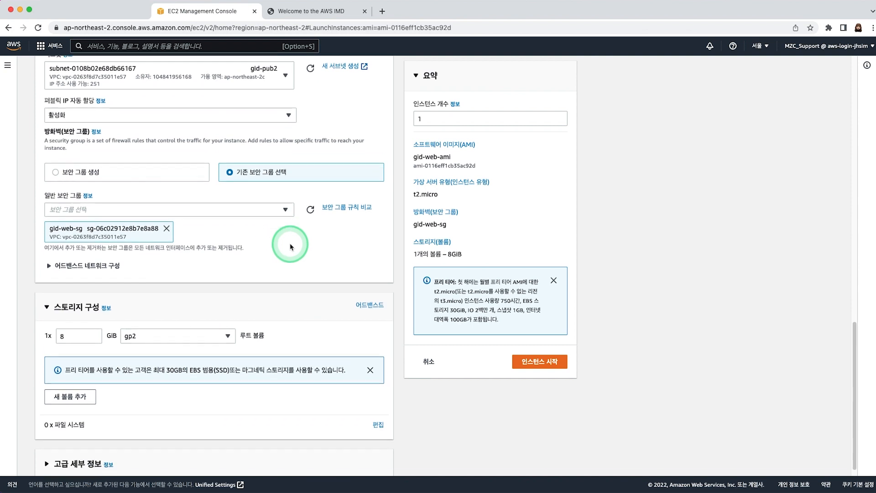
pyautogui.scroll(-1, 410, 420)
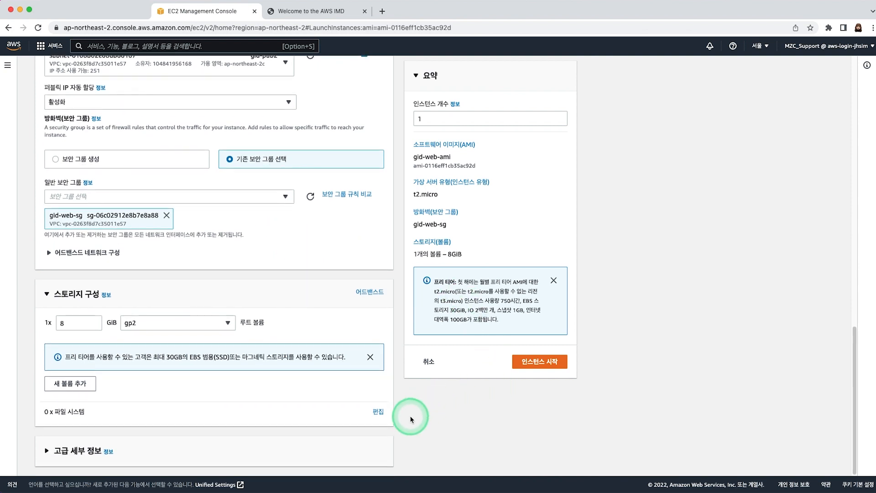
pyautogui.scroll(-1, 116, 315)
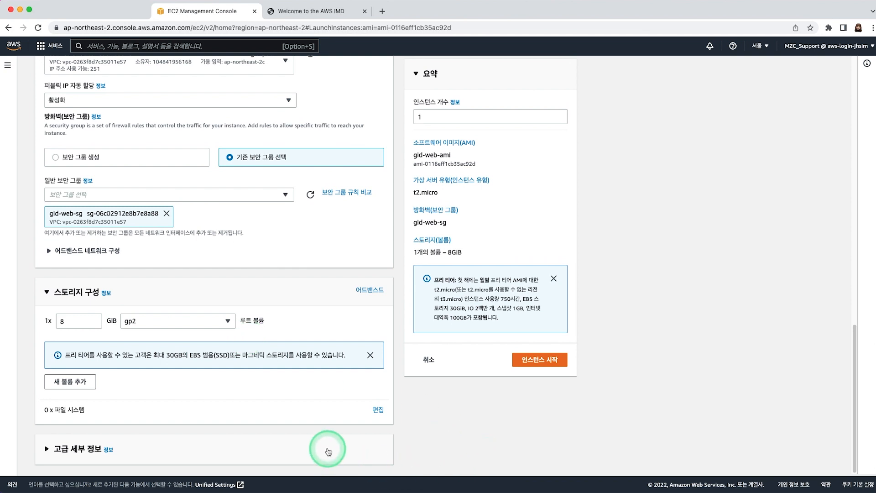
pyautogui.click(110, 445)
pyautogui.scroll(-5, 612, 260)
pyautogui.moveTo(852, 262); pyautogui.dragTo(834, 432)
pyautogui.click(167, 355)
pyautogui.click(358, 350)
pyautogui.click(657, 368)
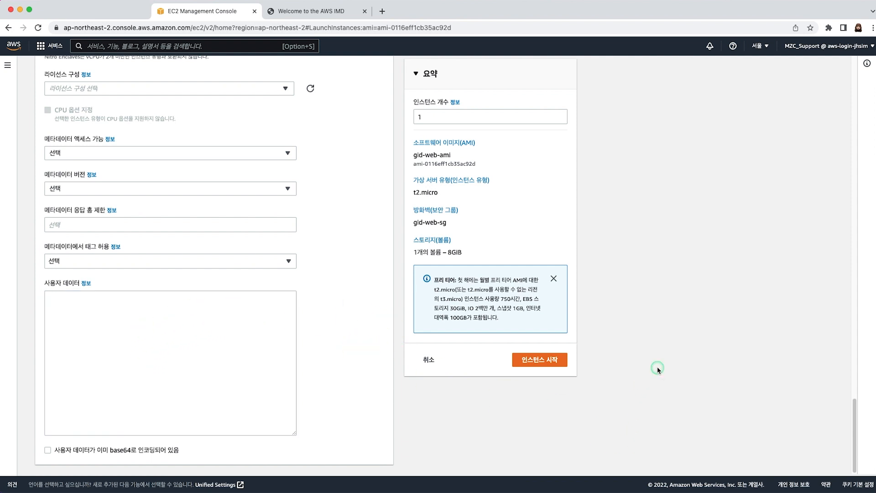
pyautogui.click(545, 363)
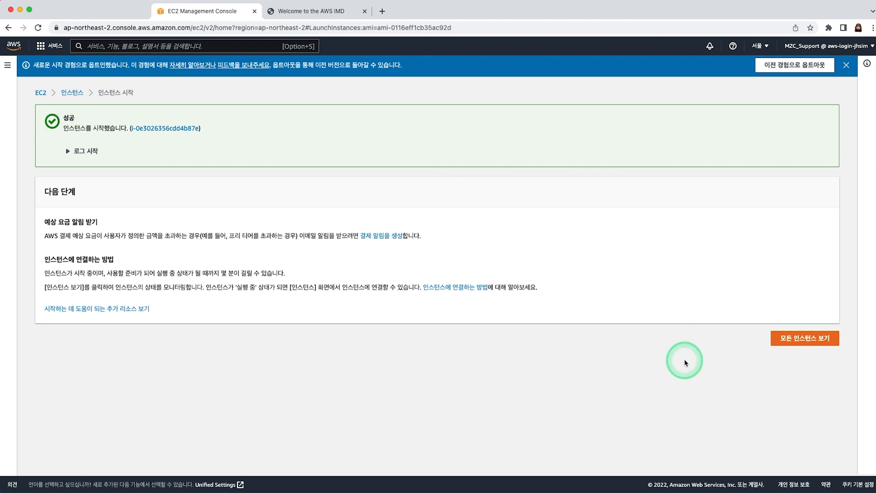
# - Open the list of all instances, select gid-web2, enlarge its details and refresh the list to check its instance state
pyautogui.click(817, 339)
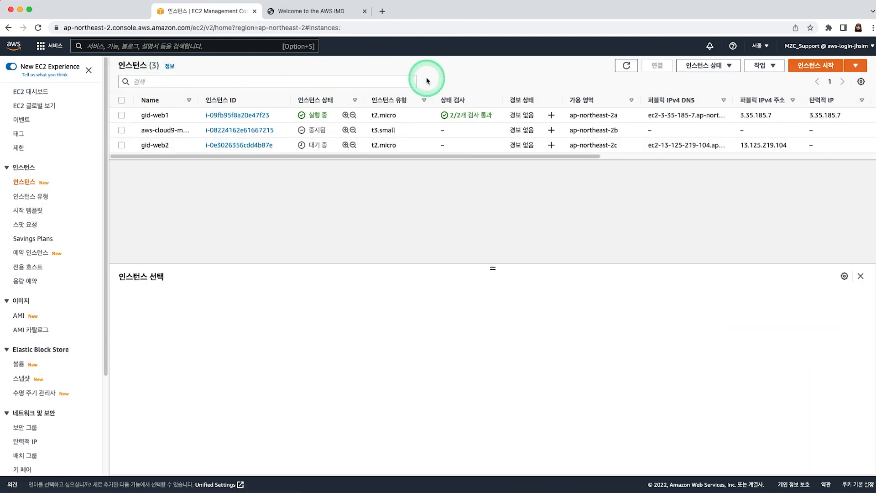
pyautogui.click(626, 69)
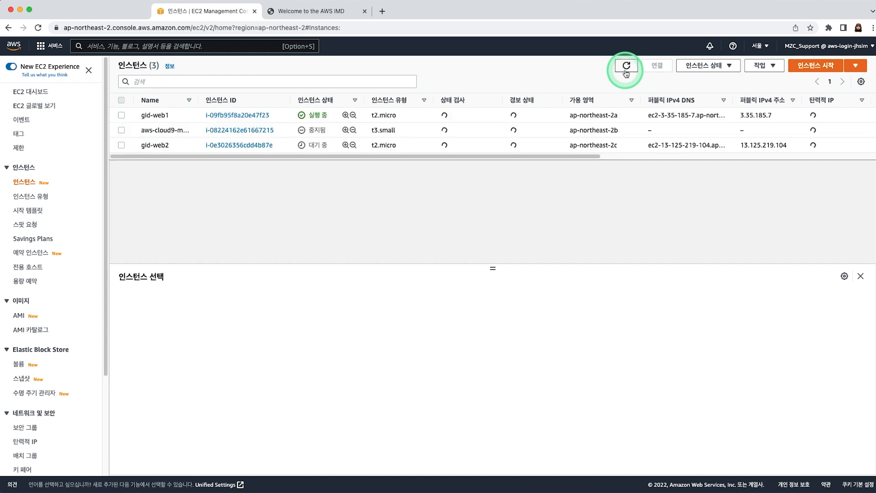
pyautogui.click(158, 147)
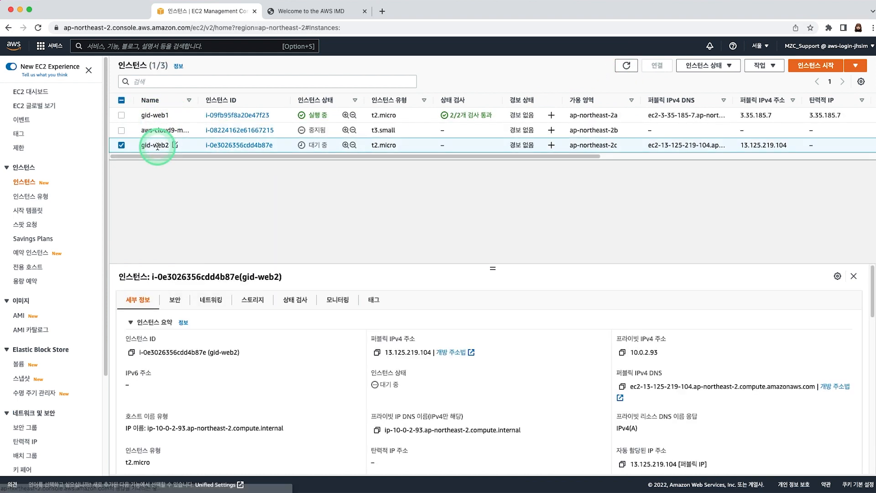
pyautogui.moveTo(492, 267); pyautogui.dragTo(308, 145)
pyautogui.click(619, 66)
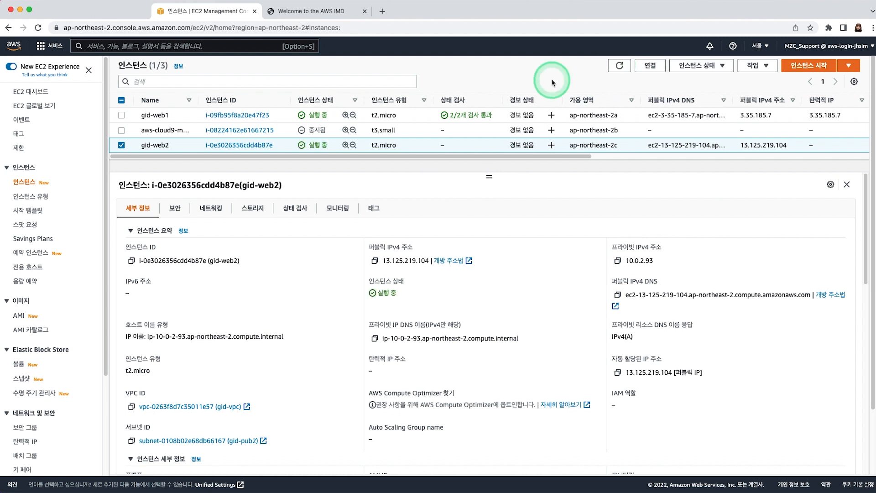
pyautogui.moveTo(326, 147); pyautogui.dragTo(303, 143)
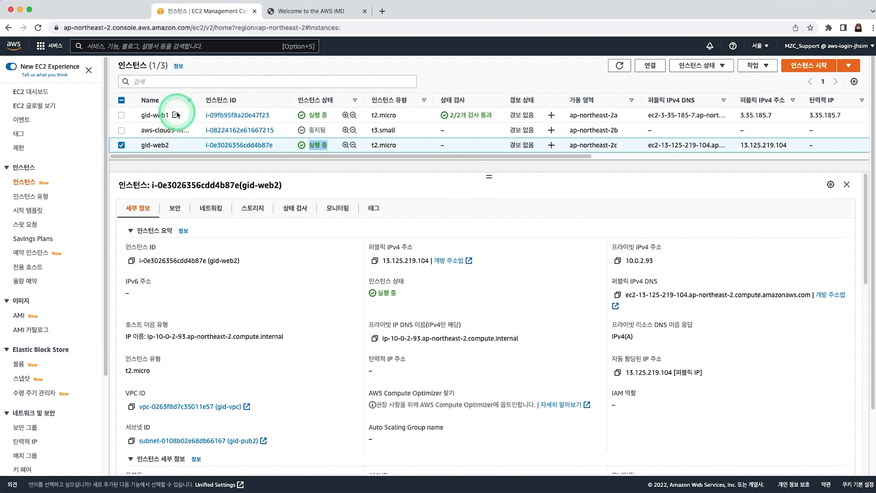
# - View the combined monitoring of gid-web1 and gid-web2, and review gid-web2's security and detail information on its own
pyautogui.click(121, 115)
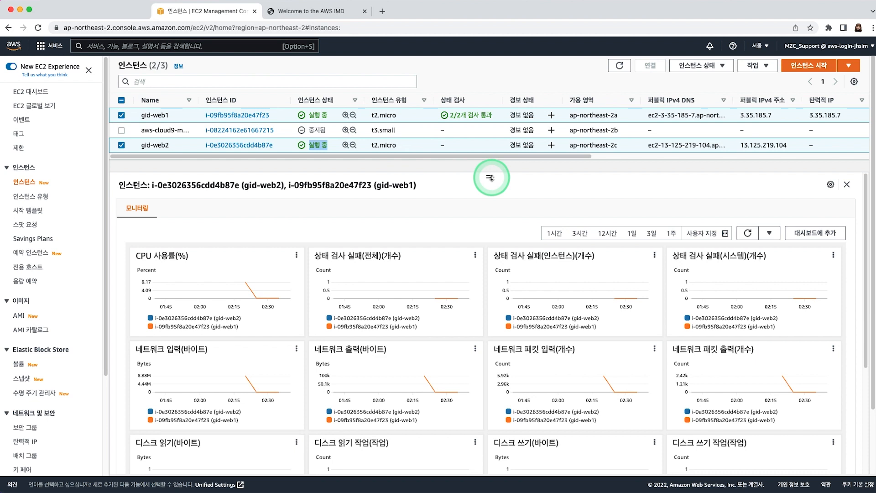
pyautogui.click(121, 115)
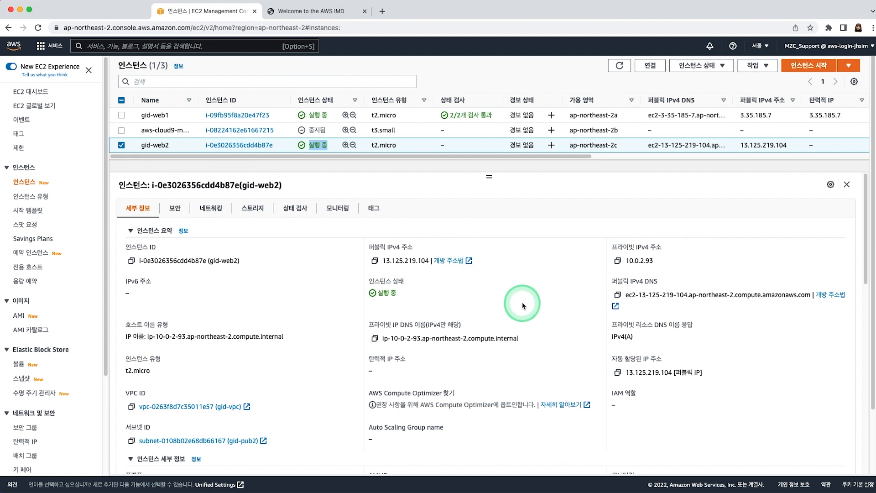
pyautogui.click(175, 210)
pyautogui.click(140, 212)
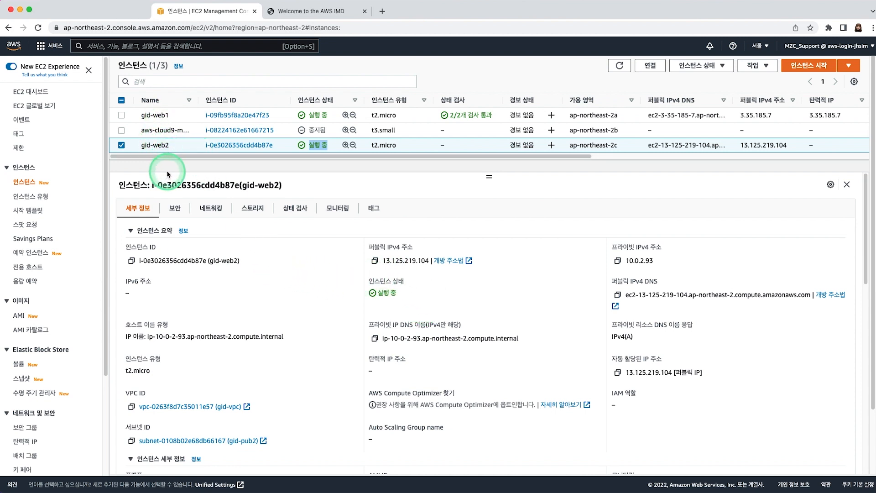
pyautogui.moveTo(489, 177)
pyautogui.mouseDown()
pyautogui.moveTo(488, 190)
pyautogui.moveTo(488, 173)
pyautogui.mouseUp()
# - Copy gid-web2's public IPv4 address and open it in a new browser tab
pyautogui.click(375, 260)
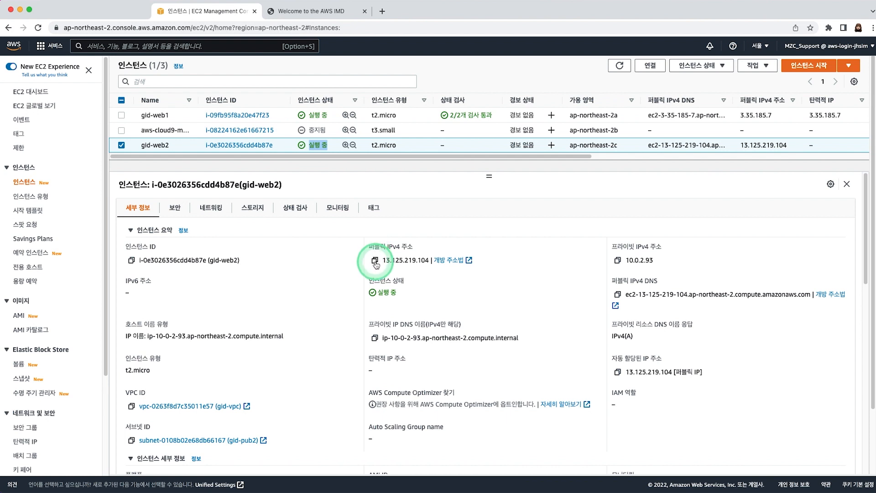
pyautogui.click(375, 261)
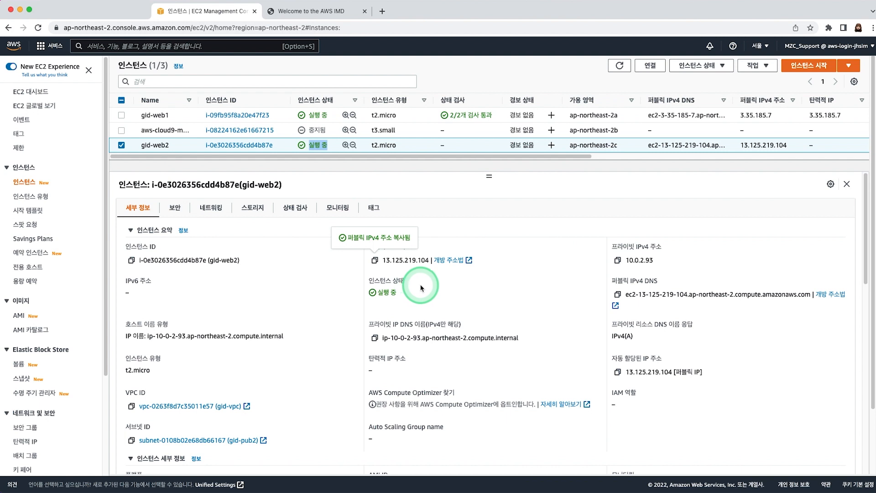
pyautogui.click(382, 11)
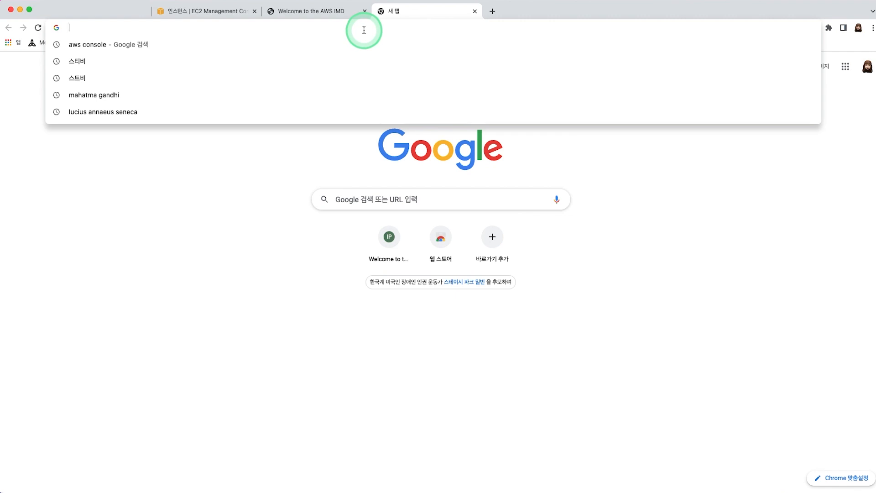
pyautogui.press('super+v')
pyautogui.press('Return')
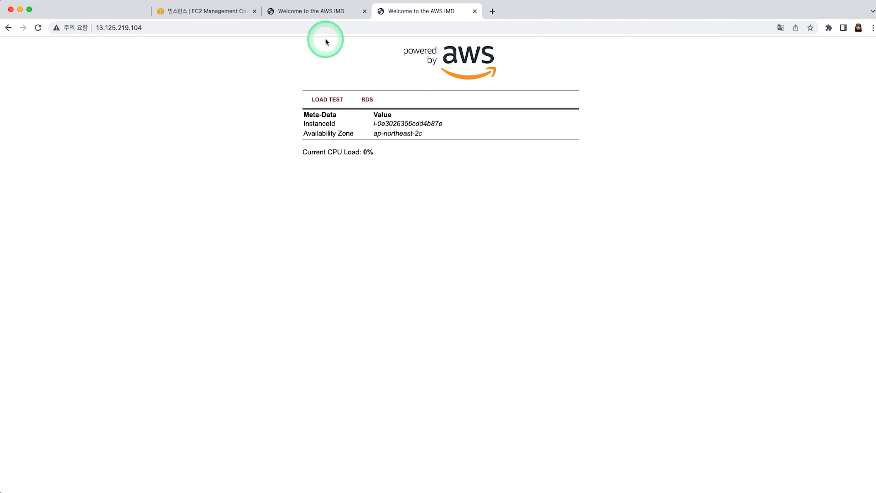
# - Compare the instance ID and Availability Zone on the web pages served by gid-web1 and gid-web2
pyautogui.click(331, 14)
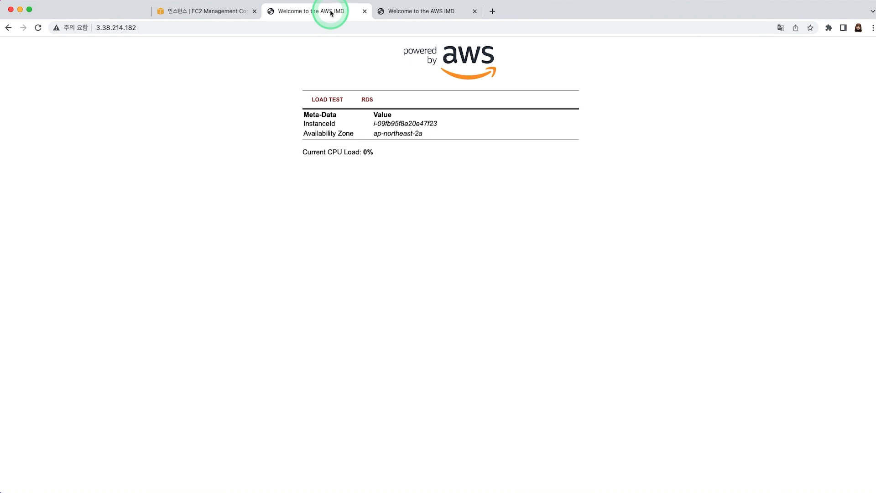
pyautogui.click(442, 13)
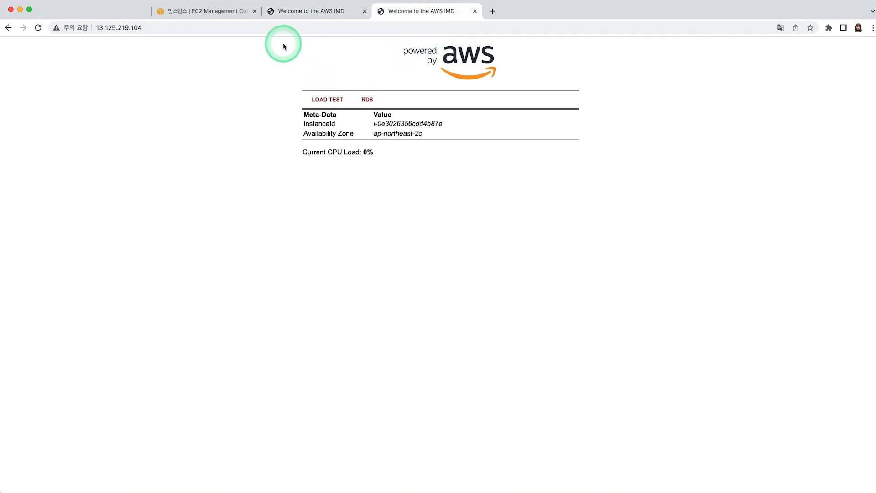
pyautogui.click(320, 13)
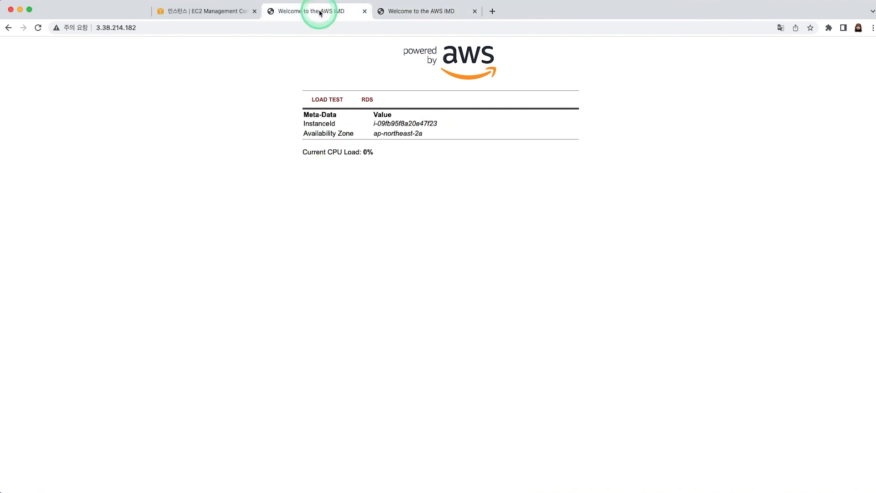
pyautogui.click(421, 12)
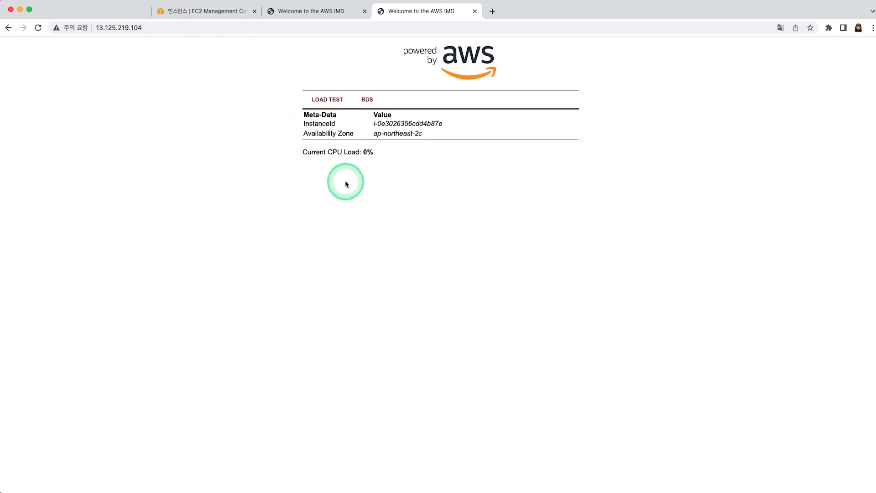
pyautogui.doubleClick(417, 134)
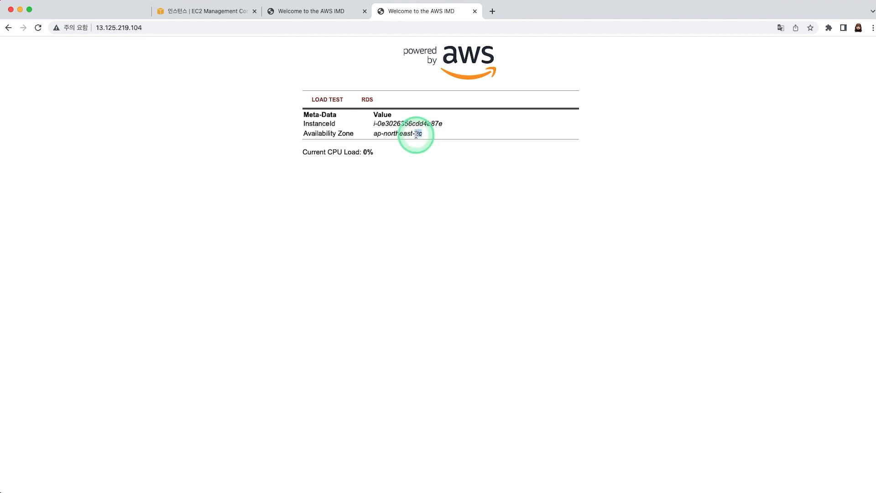
pyautogui.click(420, 221)
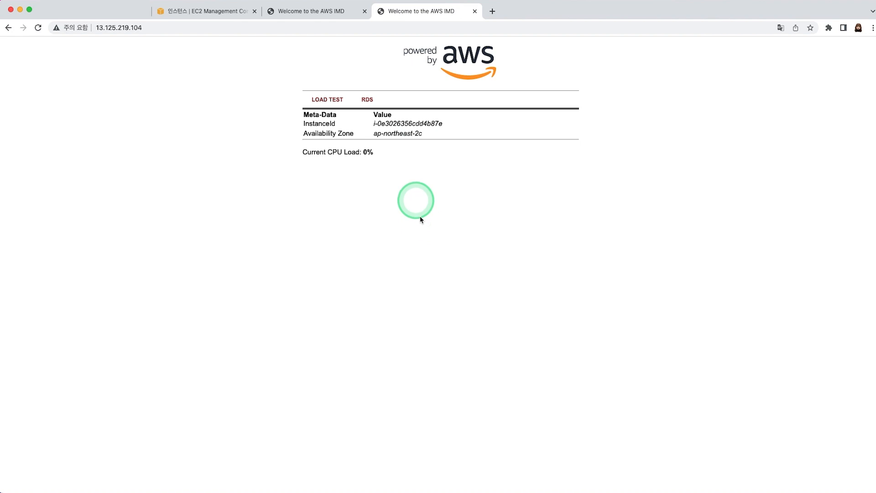
# - Return to the EC2 console, open the load balancers page and start creating a load balancer
pyautogui.click(242, 8)
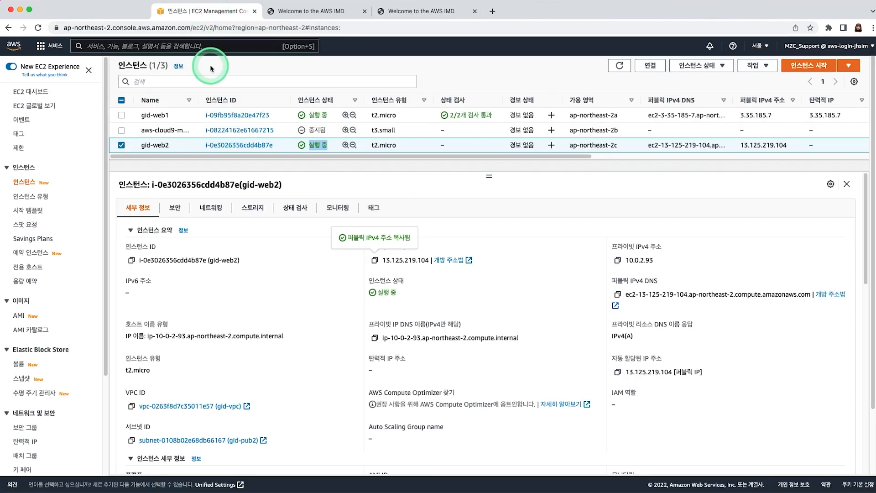
pyautogui.click(39, 251)
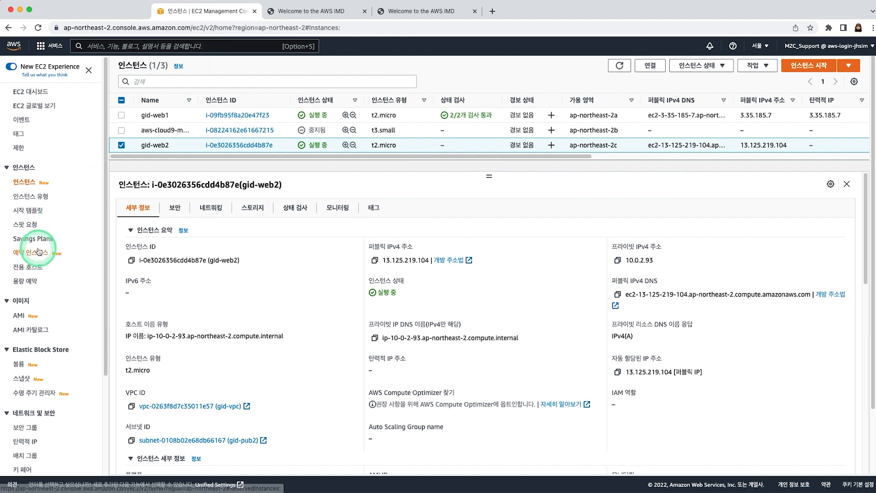
pyautogui.scroll(-5, 39, 251)
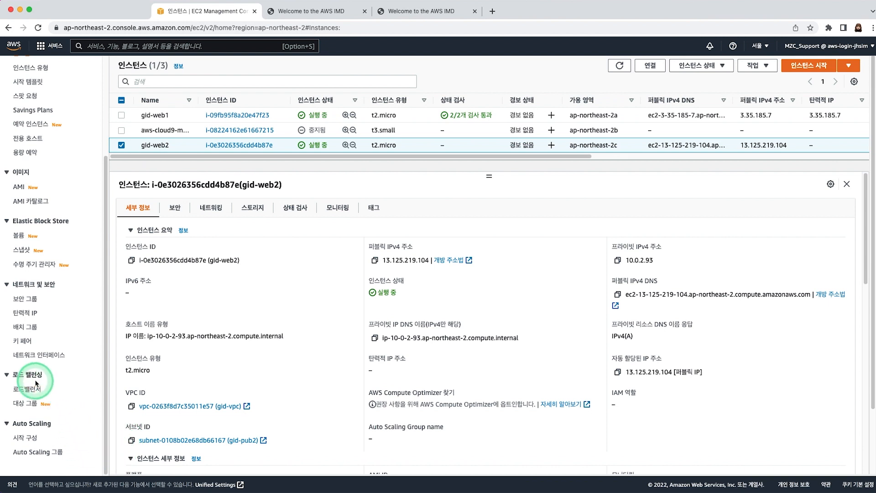
pyautogui.click(32, 390)
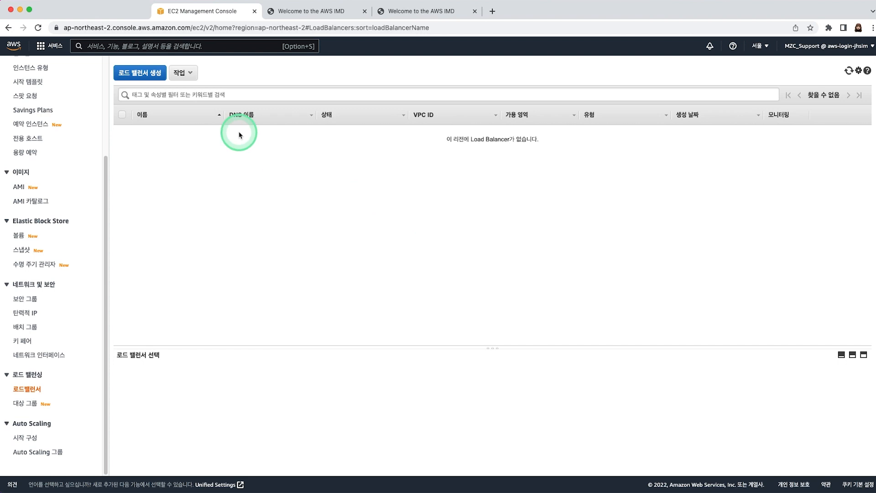
pyautogui.click(137, 73)
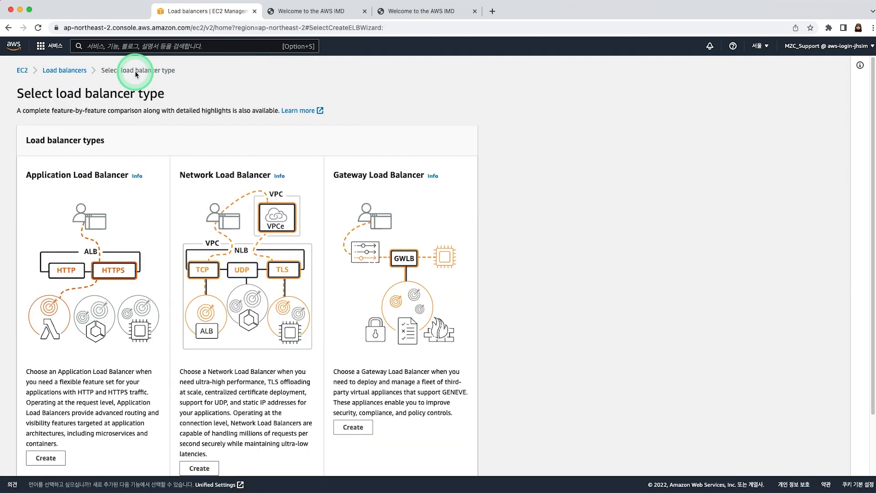
# - Examine the Application, Network and Gateway Load Balancer types offered on the selection page
pyautogui.rightClick(522, 275)
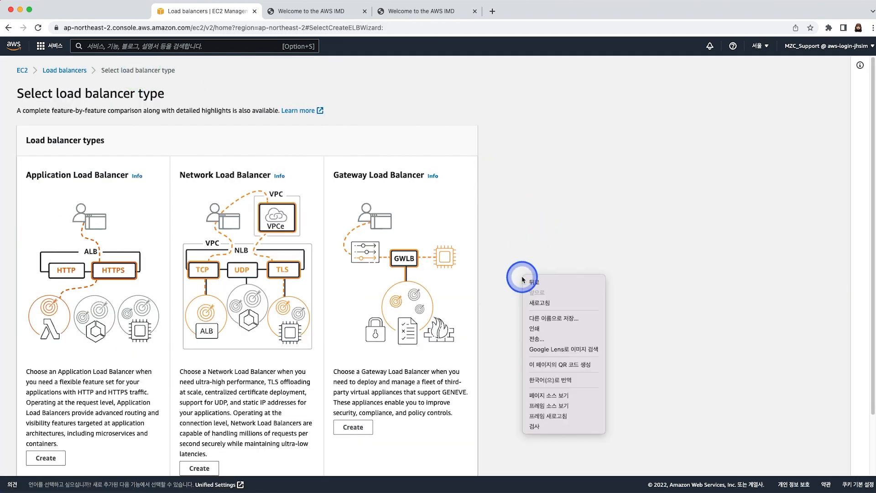
pyautogui.click(549, 212)
pyautogui.moveTo(53, 91); pyautogui.dragTo(135, 93)
pyautogui.click(600, 245)
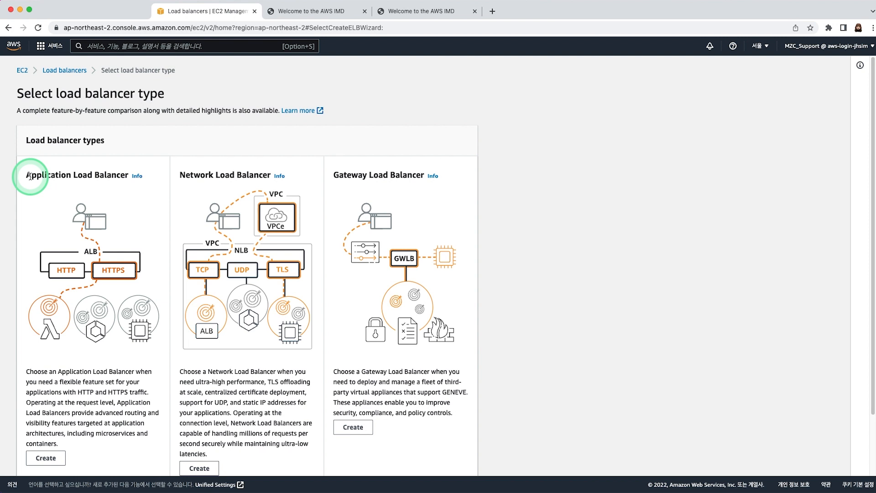
pyautogui.moveTo(30, 175); pyautogui.dragTo(112, 176)
pyautogui.doubleClick(197, 174)
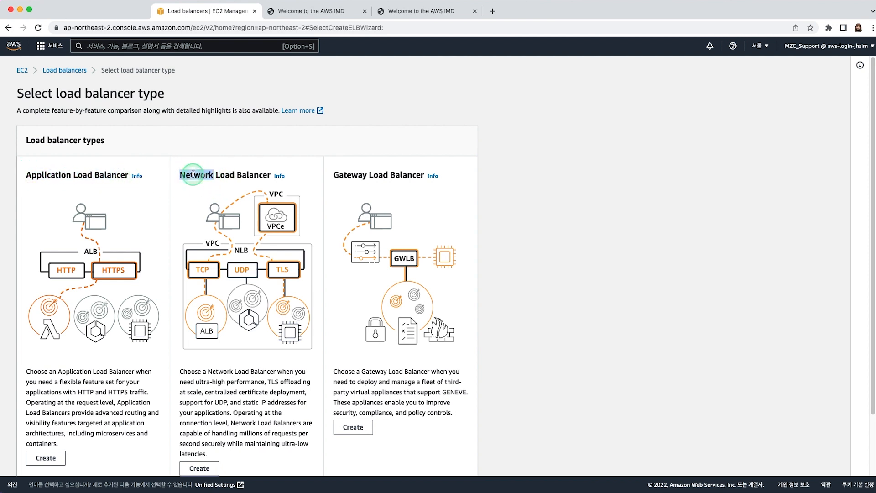
pyautogui.doubleClick(345, 175)
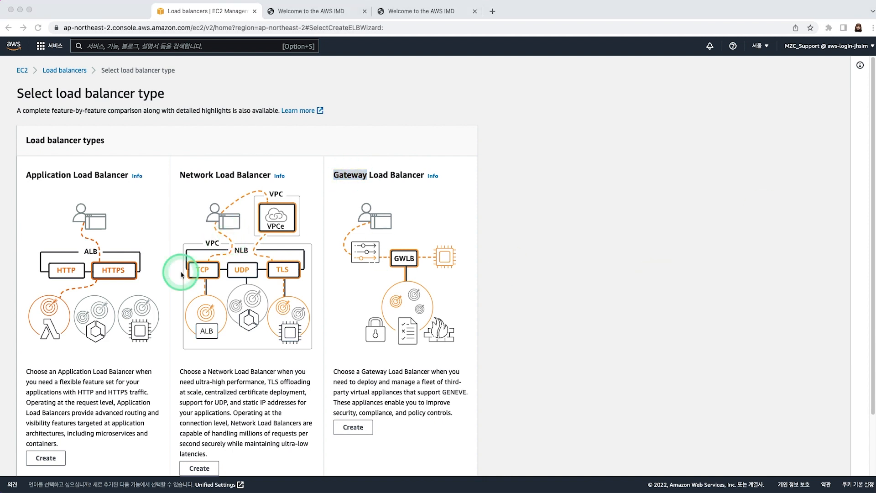
pyautogui.click(11, 126)
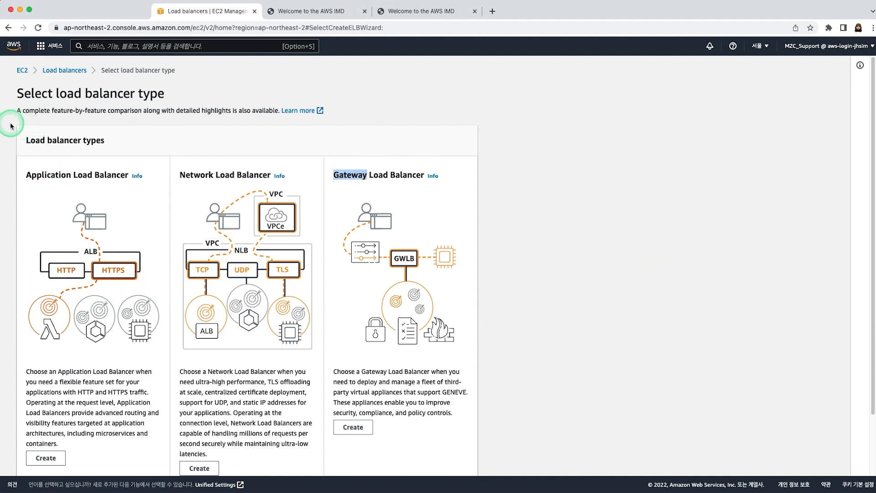
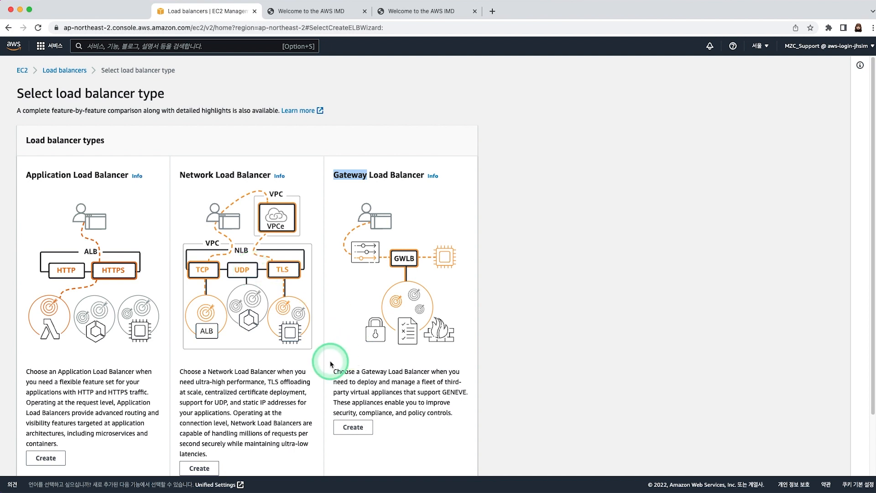
pyautogui.click(653, 315)
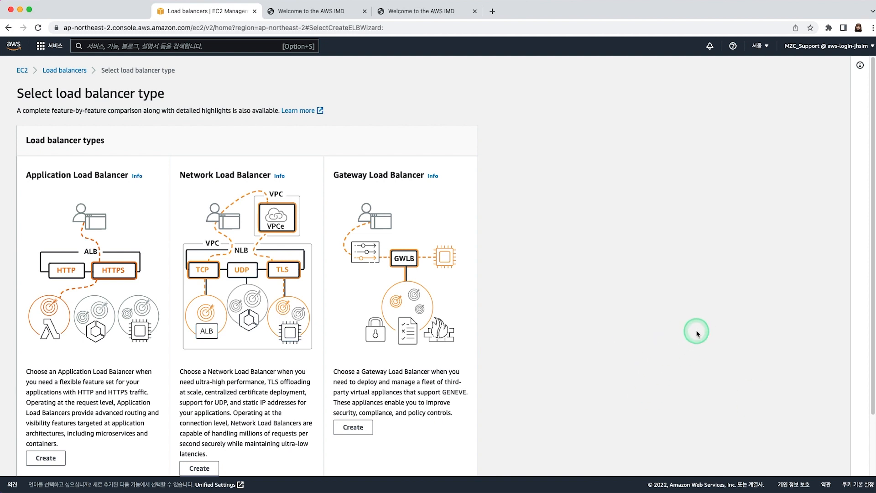
# - Expand the previous-generation Classic Load Balancer section for review and choose to create an Application Load Balancer
pyautogui.scroll(-3, 684, 335)
pyautogui.click(30, 429)
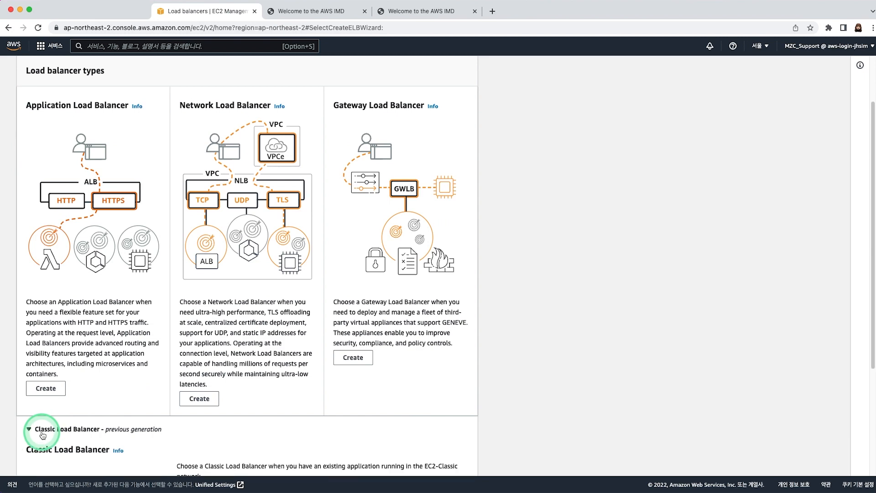
pyautogui.scroll(-5, 333, 397)
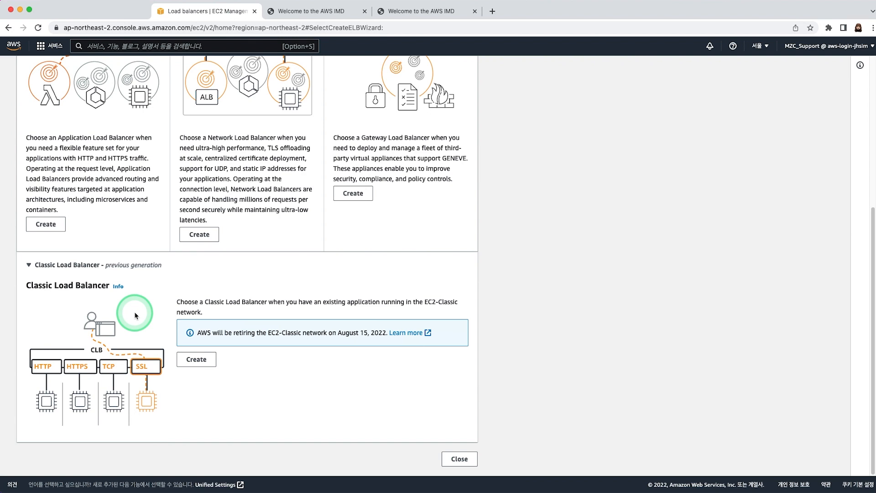
pyautogui.scroll(5, 563, 327)
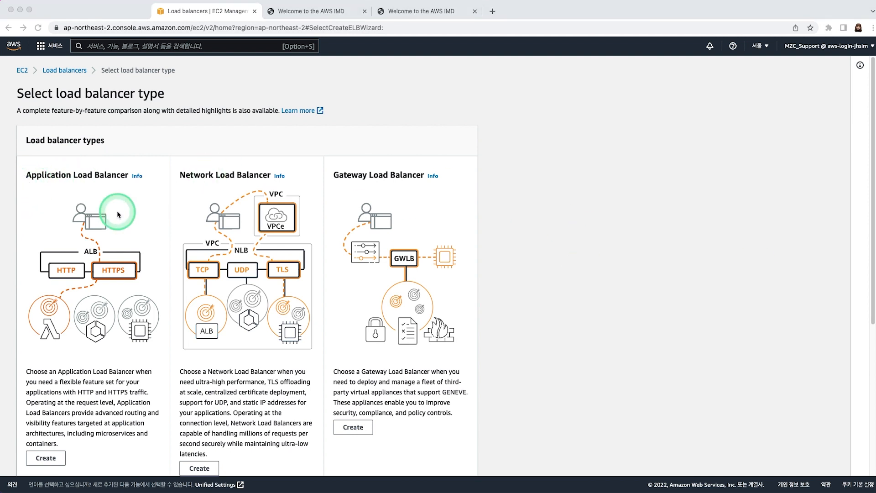
pyautogui.click(39, 461)
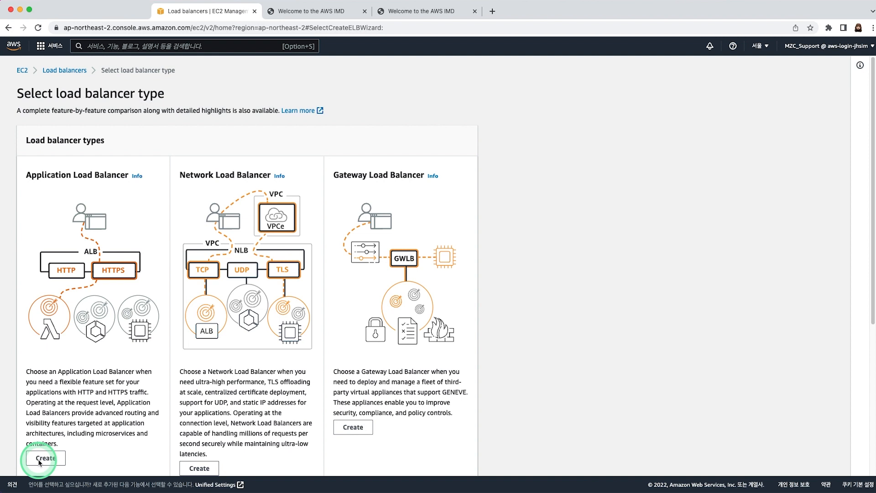
pyautogui.click(39, 458)
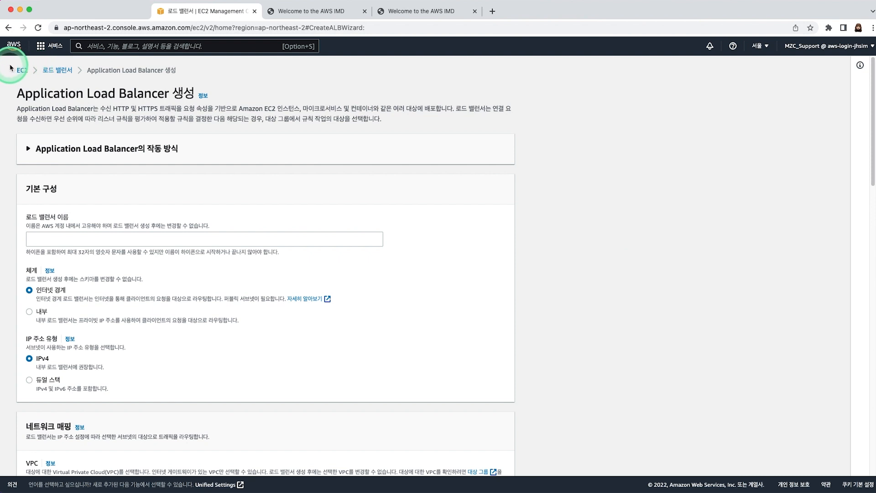
# - Name the new Application Load Balancer gid-alb
pyautogui.click(152, 239)
pyautogui.write('gid-alb')
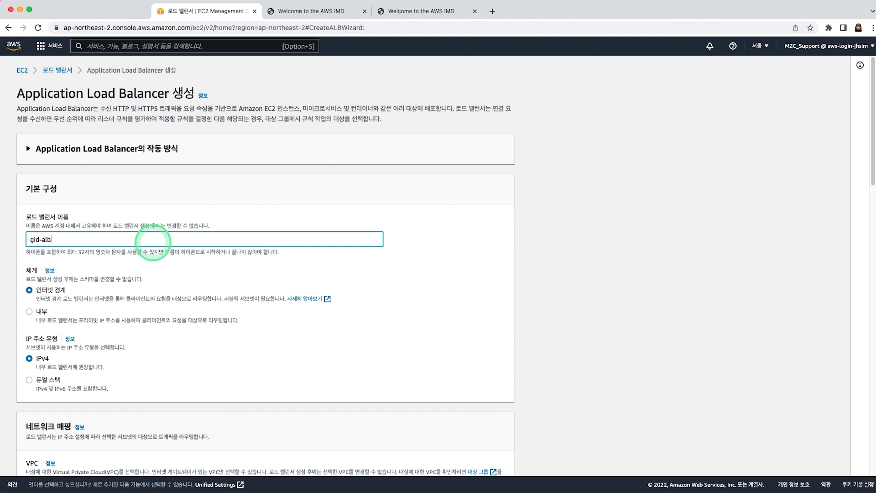
pyautogui.click(515, 242)
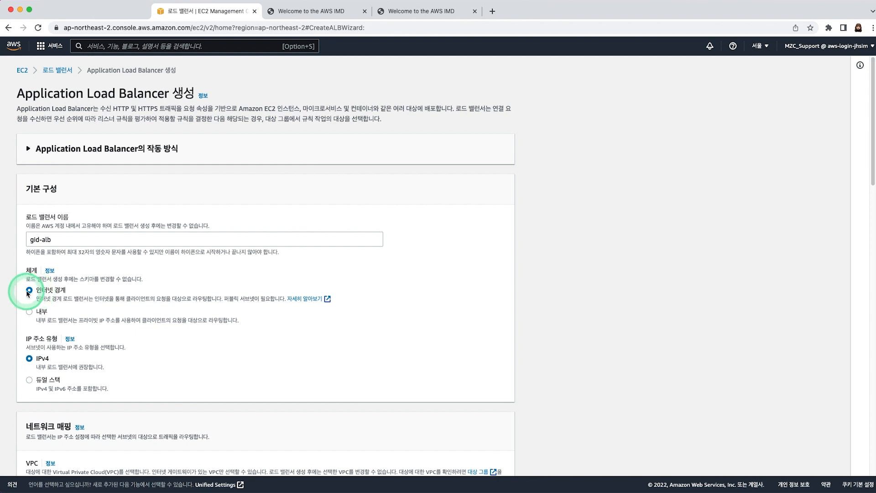
# - Set the VPC in the load balancer's network mapping to gid-vpc
pyautogui.scroll(-2, 64, 288)
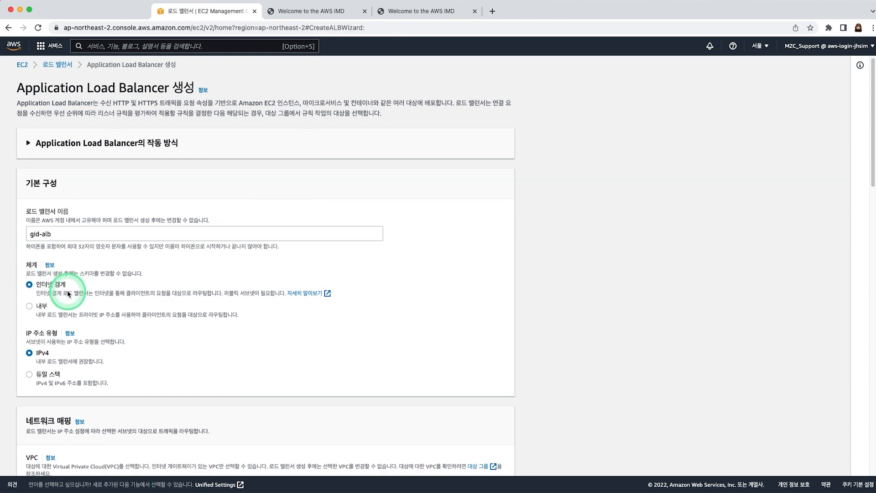
pyautogui.scroll(-5, 544, 352)
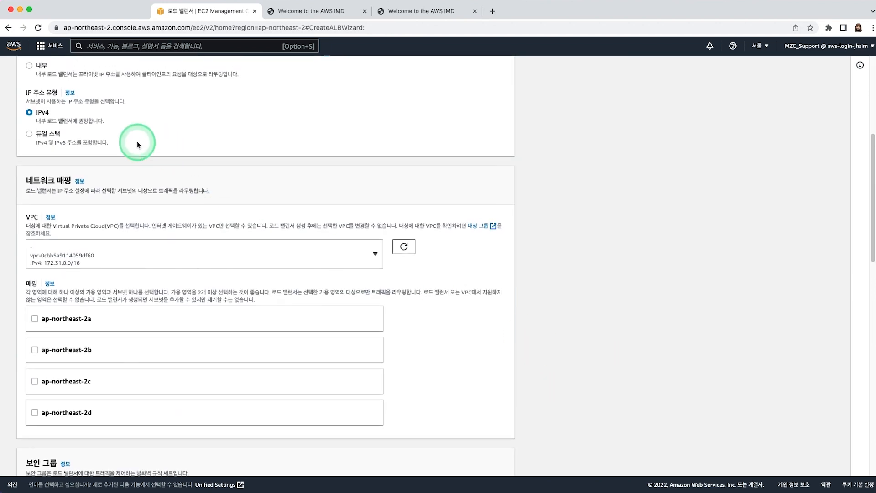
pyautogui.scroll(6, 174, 132)
pyautogui.scroll(-1, 192, 328)
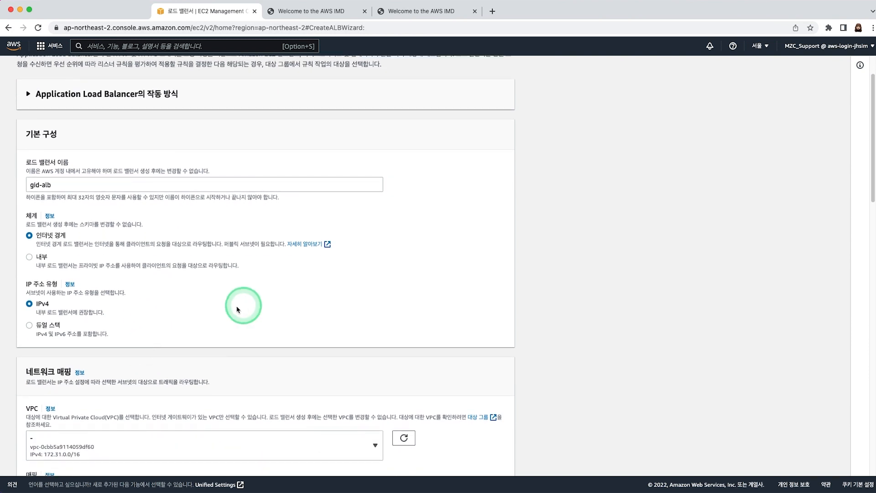
pyautogui.scroll(-2, 594, 292)
pyautogui.scroll(-5, 564, 295)
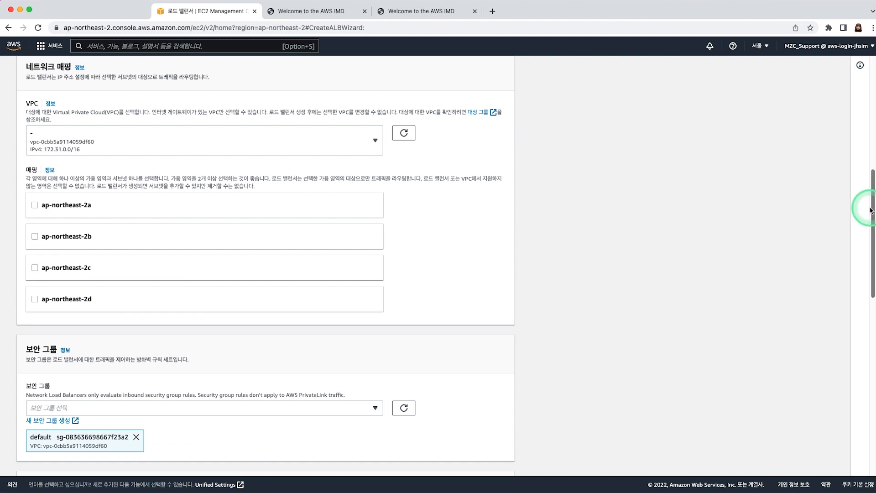
pyautogui.scroll(2, 871, 210)
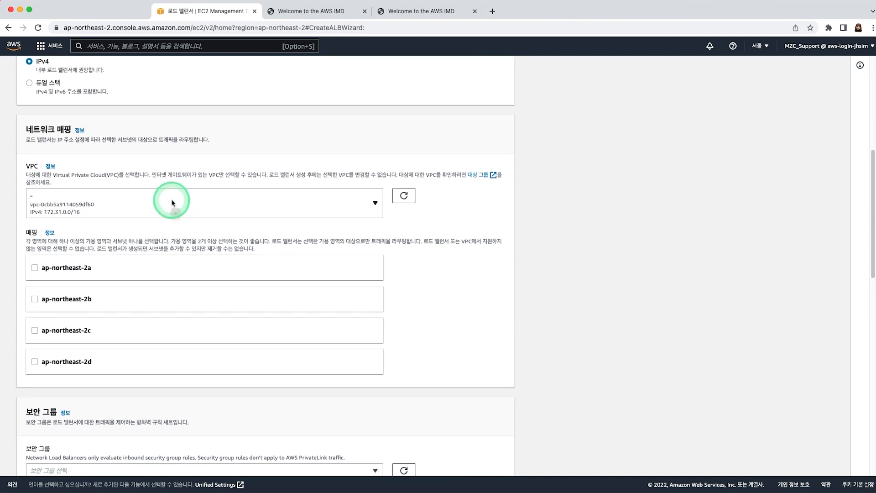
pyautogui.click(173, 202)
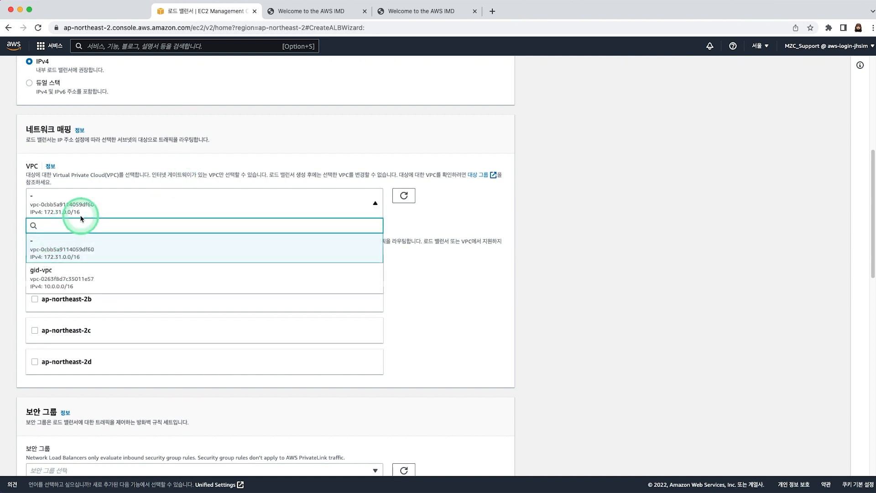
pyautogui.click(88, 283)
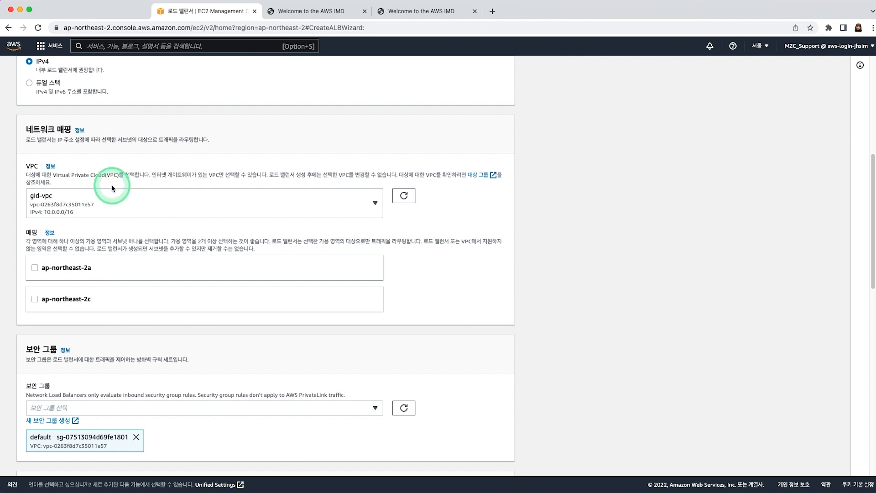
# - Enable the ap-northeast-2a zone in the network mapping and assign it the gid-pub1 subnet
pyautogui.click(35, 268)
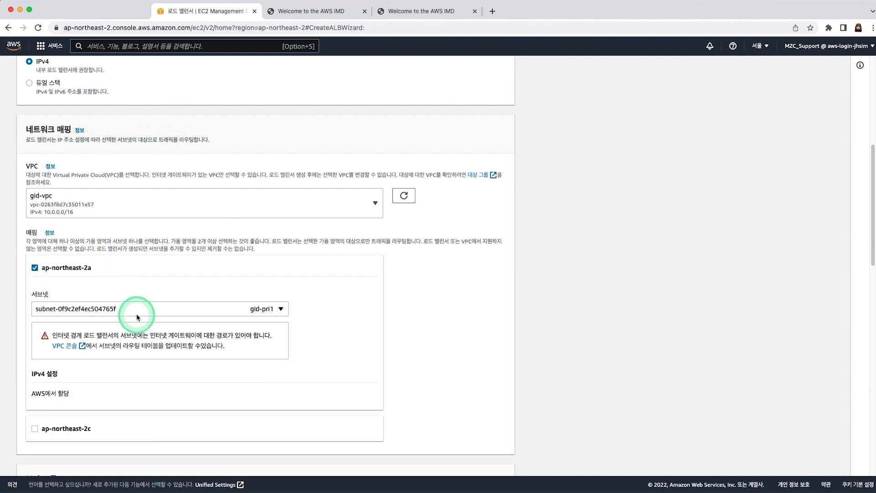
pyautogui.click(212, 312)
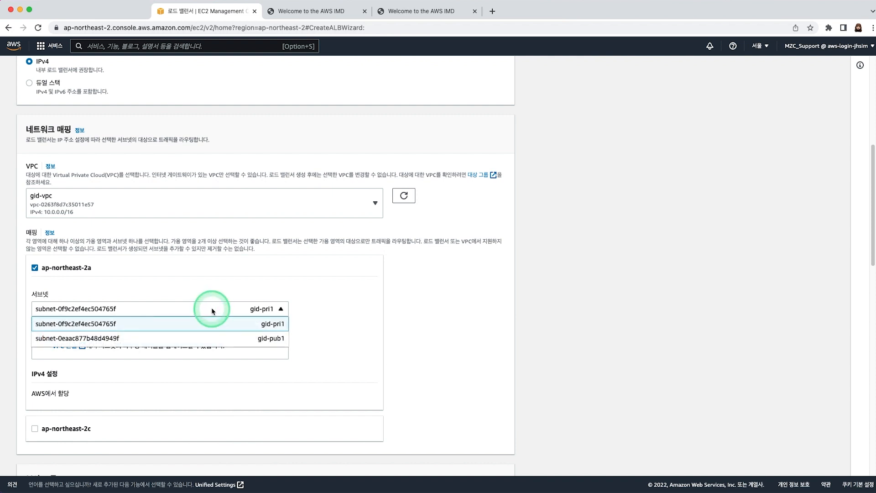
pyautogui.rightClick(239, 341)
pyautogui.click(240, 289)
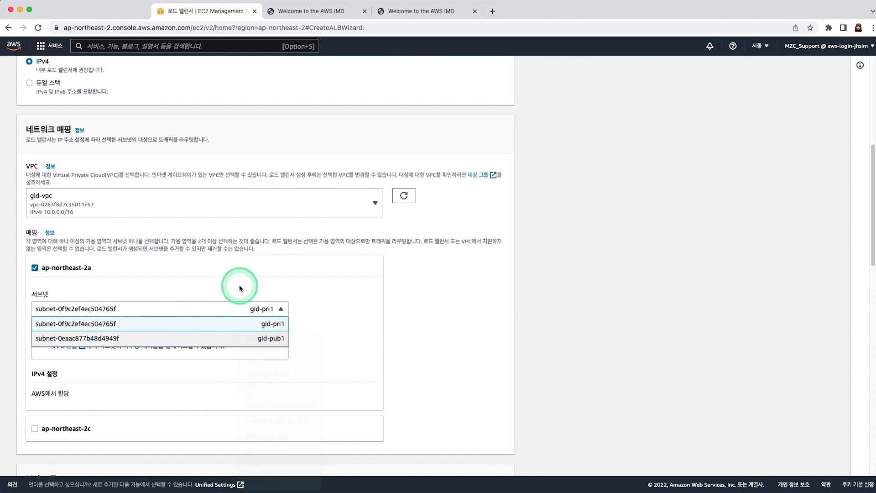
pyautogui.click(274, 339)
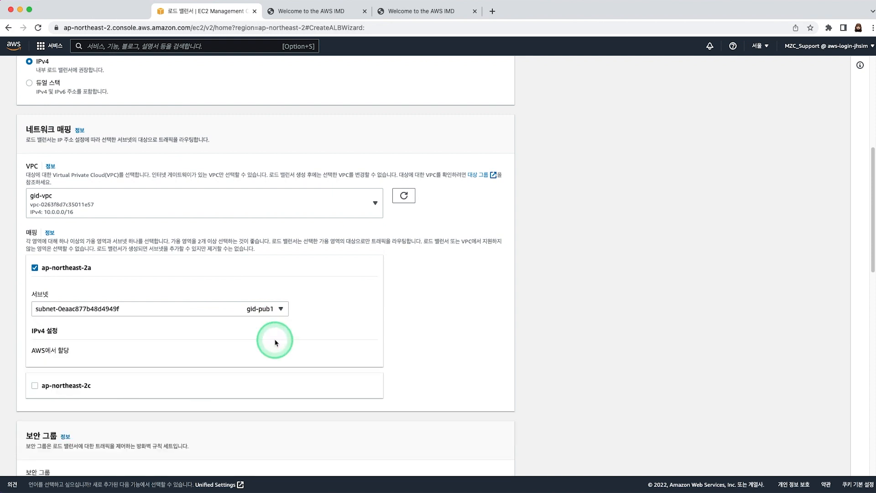
# - Enable the ap-northeast-2c zone in the network mapping with the gid-pub2 subnet
pyautogui.click(35, 385)
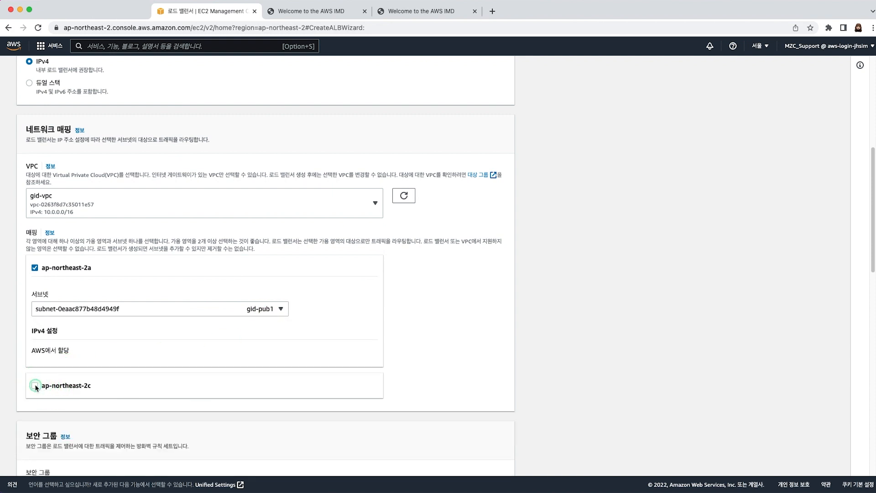
pyautogui.scroll(-1, 184, 393)
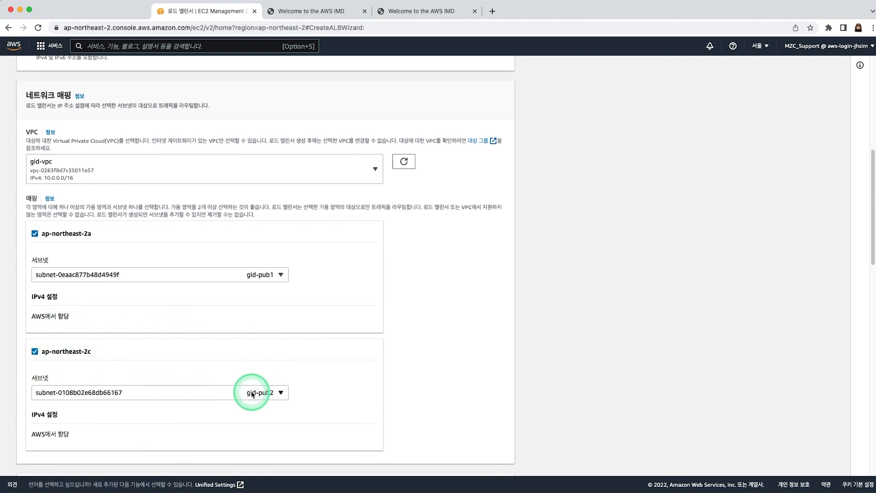
pyautogui.click(225, 396)
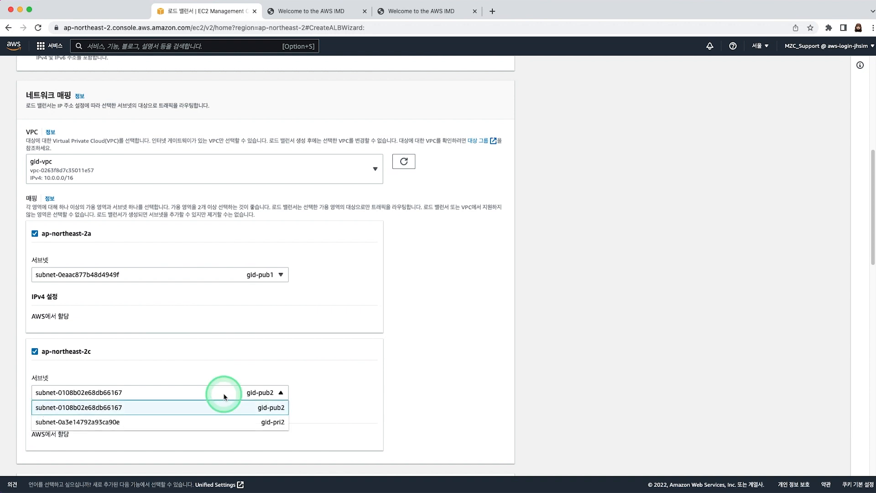
pyautogui.click(282, 409)
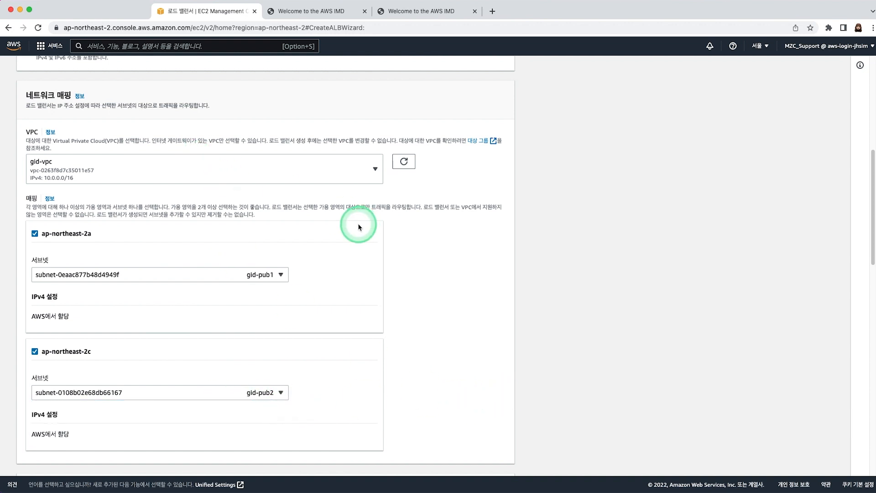
# - Replace the load balancer's default security group with gid-web-sg
pyautogui.scroll(-3, 397, 347)
pyautogui.scroll(-5, 586, 312)
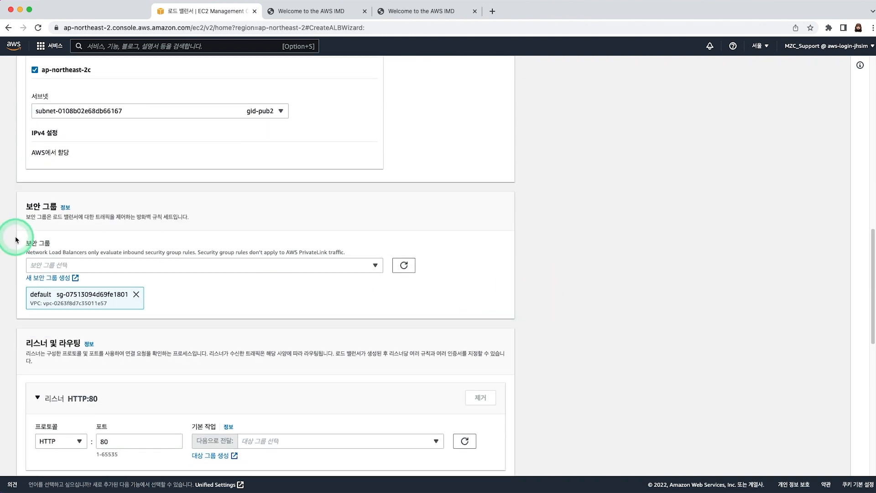
pyautogui.click(136, 295)
pyautogui.click(42, 281)
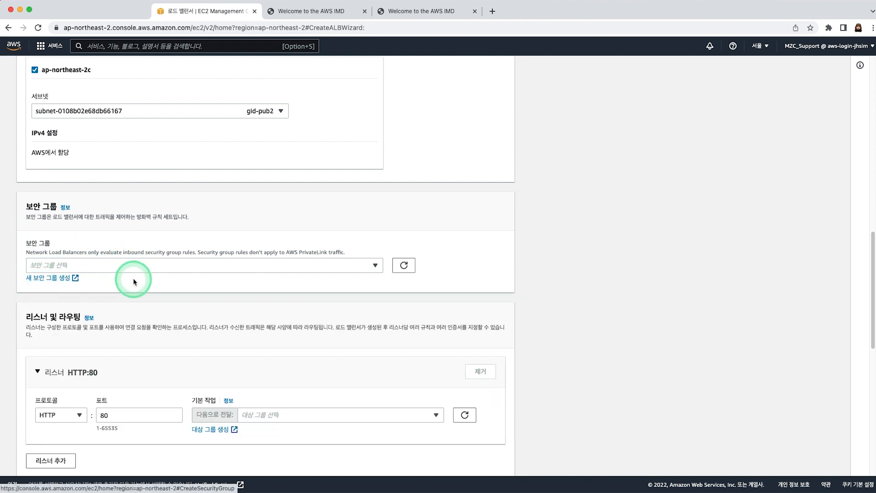
pyautogui.click(145, 266)
pyautogui.click(122, 298)
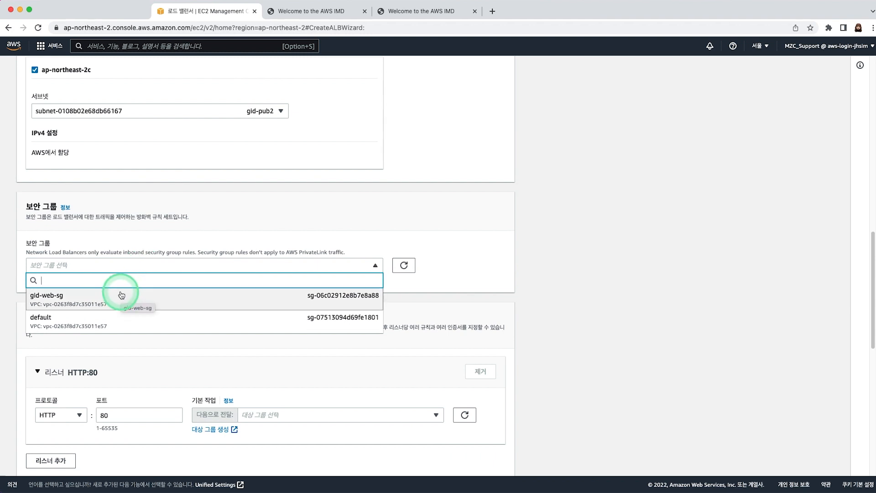
pyautogui.click(122, 295)
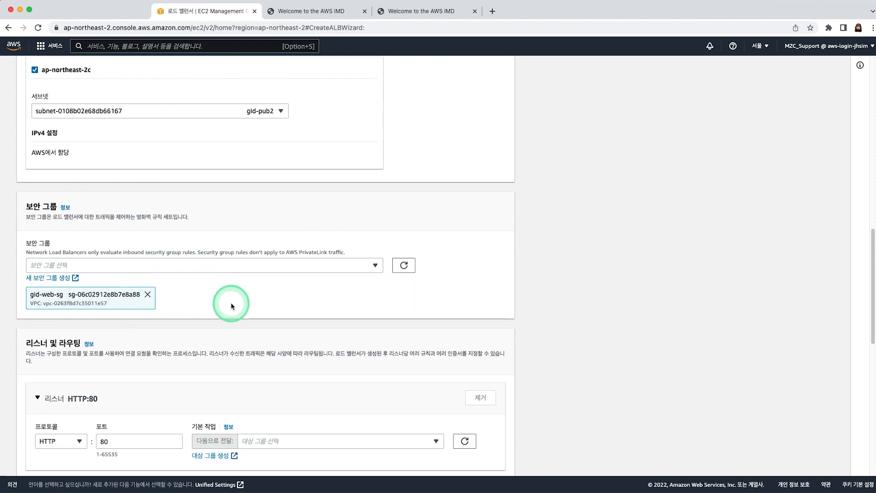
# - Check the target groups available for the HTTP:80 listener and start creating a new target group
pyautogui.scroll(-2, 274, 326)
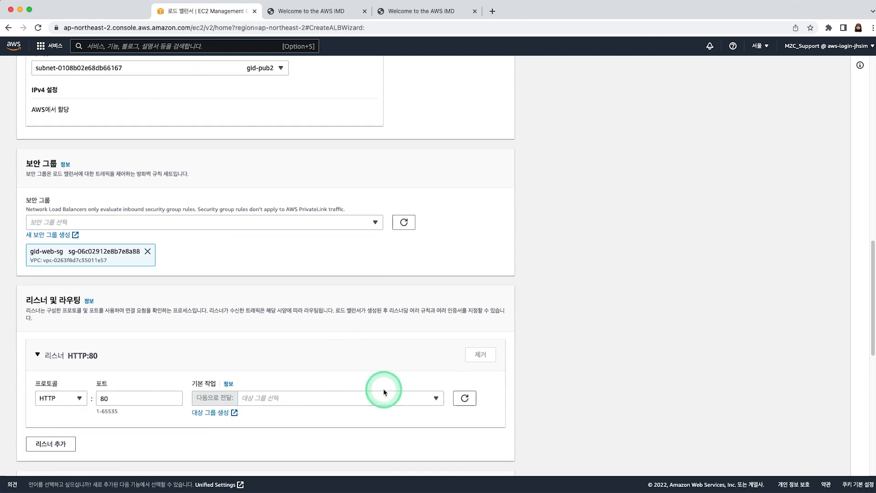
pyautogui.moveTo(81, 301); pyautogui.dragTo(40, 302)
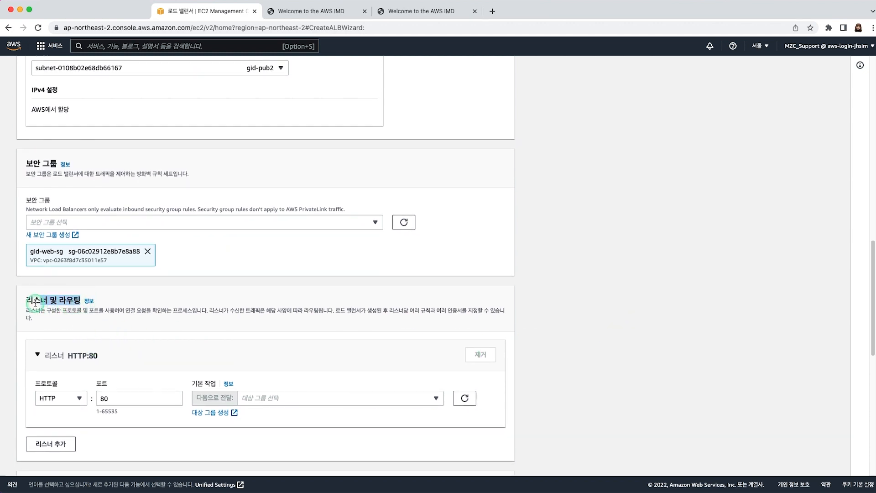
pyautogui.click(595, 286)
pyautogui.scroll(-1, 589, 291)
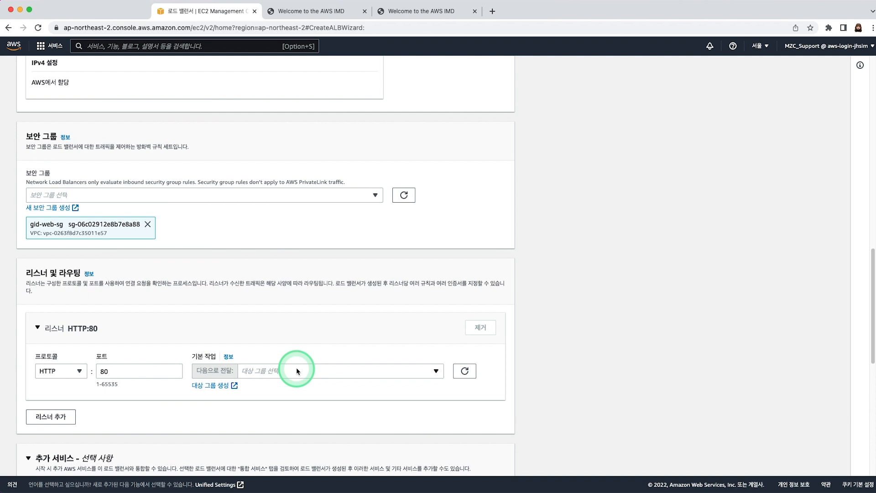
pyautogui.scroll(-1, 132, 443)
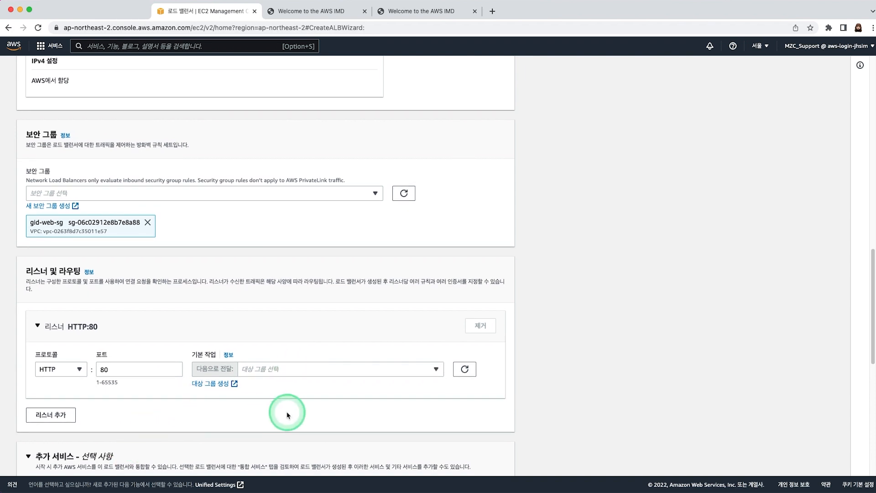
pyautogui.click(261, 369)
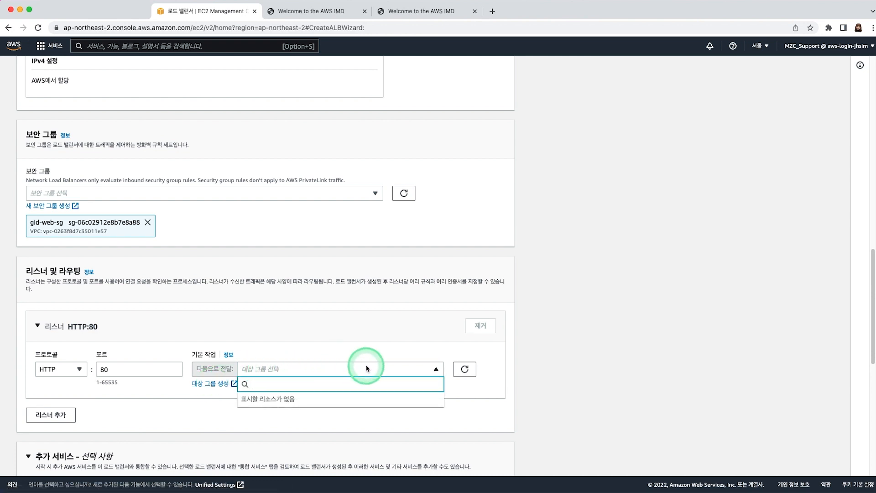
pyautogui.click(232, 413)
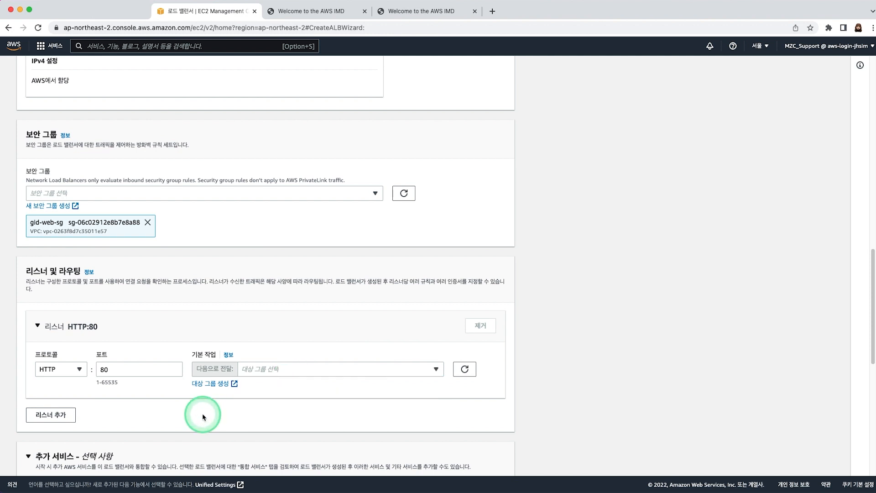
pyautogui.click(219, 388)
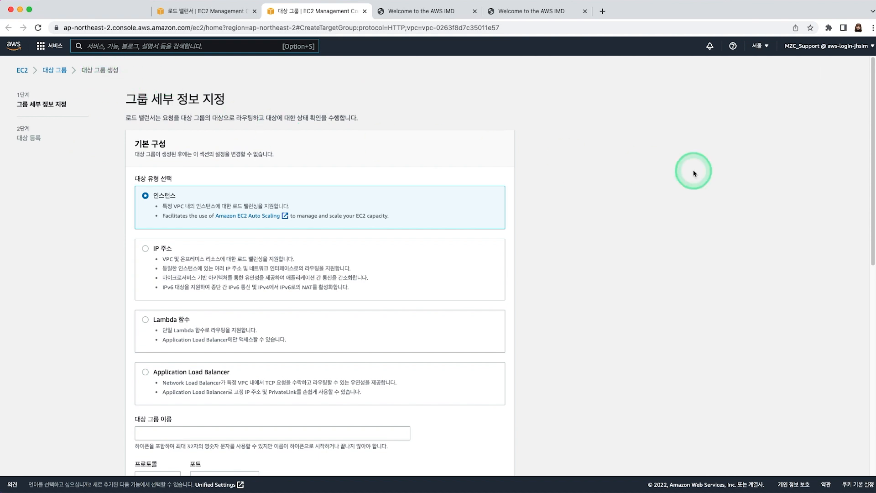
# - Review the target types, keep the instance type and name the target group gid-web-tg
pyautogui.scroll(-2, 548, 254)
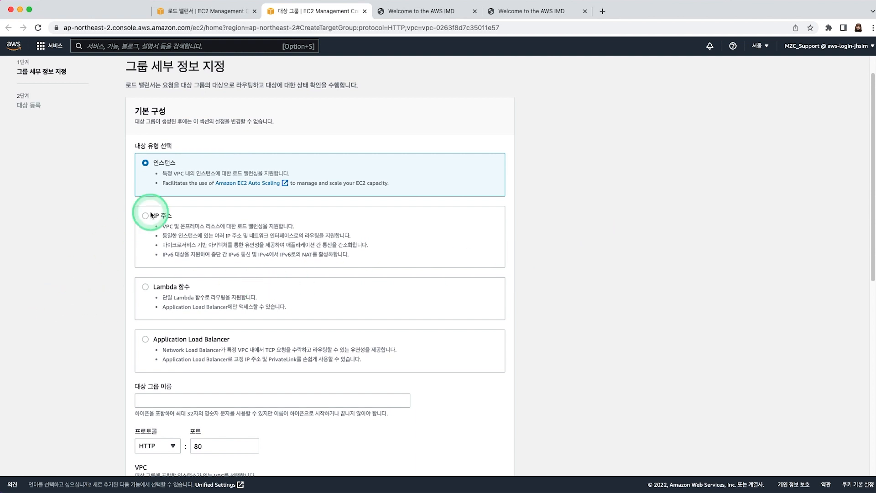
pyautogui.scroll(-5, 109, 256)
pyautogui.scroll(5, 110, 259)
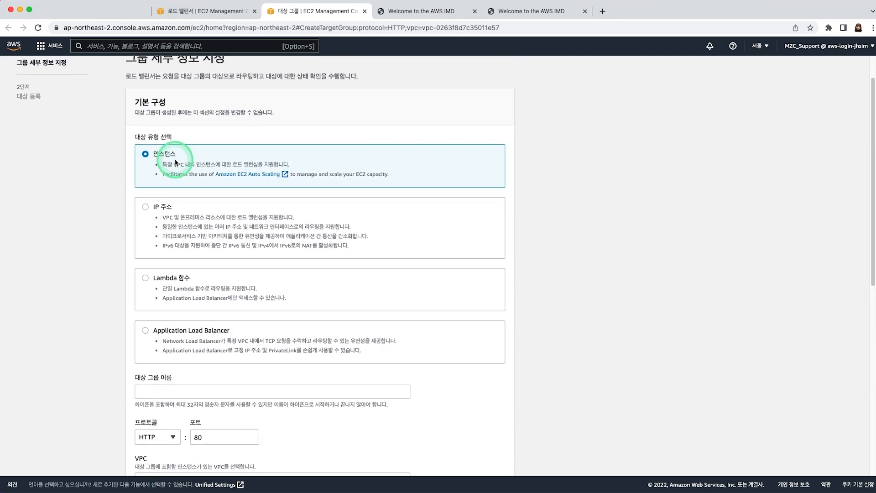
pyautogui.scroll(-2, 323, 319)
pyautogui.click(337, 295)
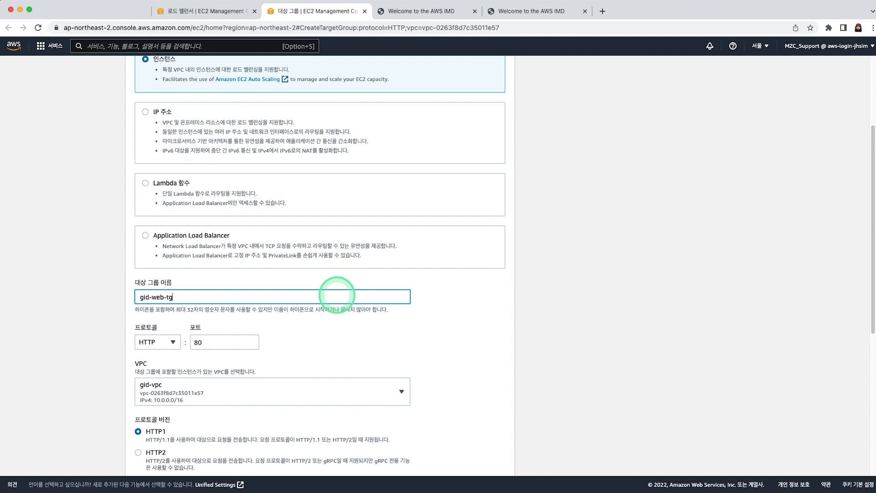
pyautogui.click(469, 289)
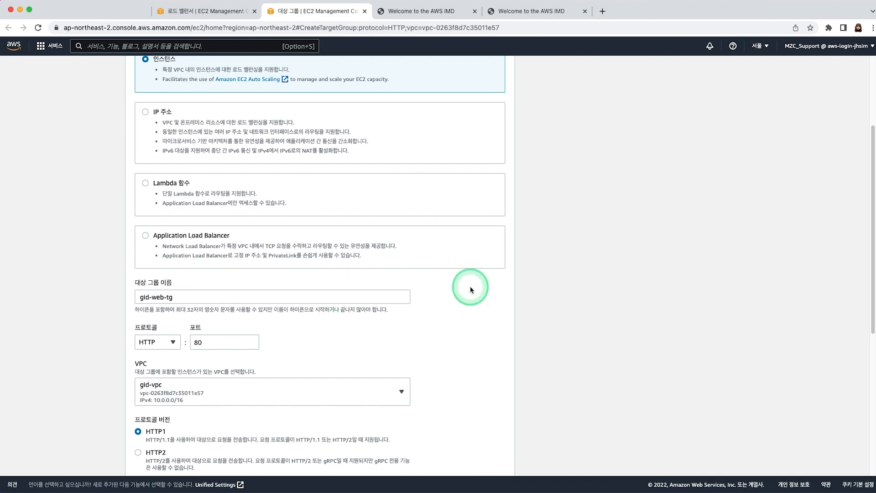
# - Review the target group's protocol, port, VPC and protocol version settings
pyautogui.scroll(-2, 488, 313)
pyautogui.moveTo(141, 285); pyautogui.dragTo(200, 283)
pyautogui.click(223, 283)
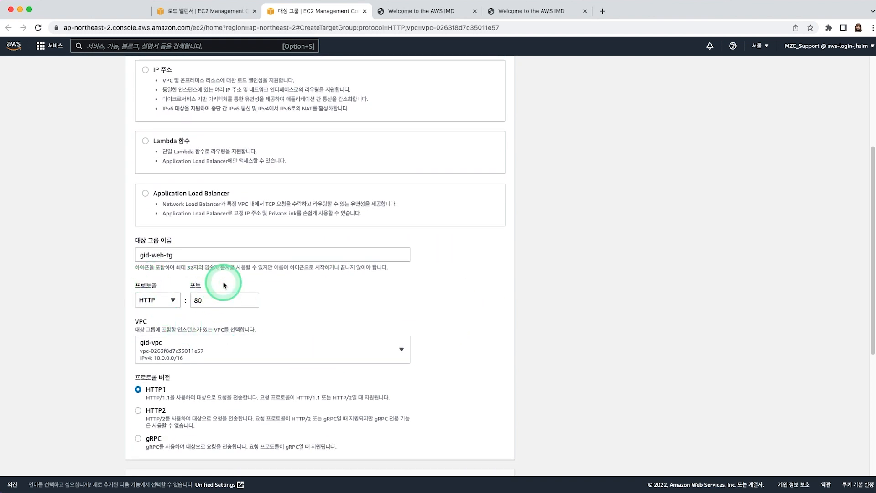
pyautogui.click(302, 306)
pyautogui.click(93, 303)
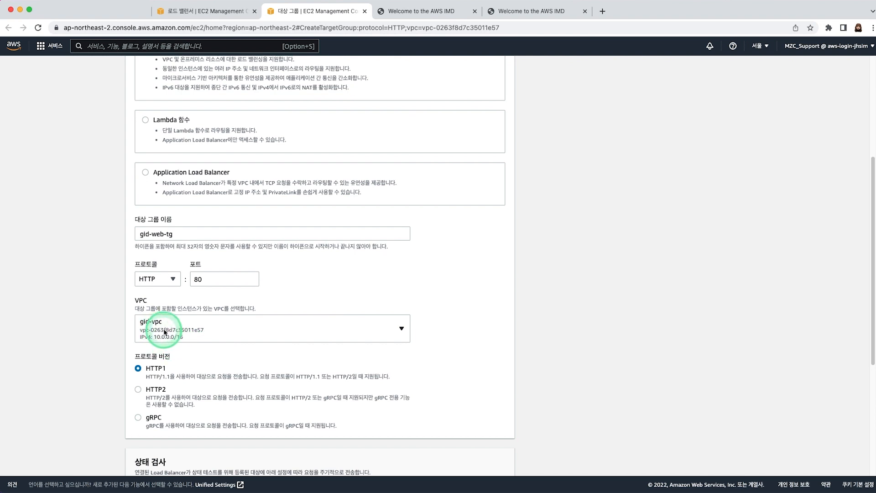
pyautogui.scroll(-2, 525, 316)
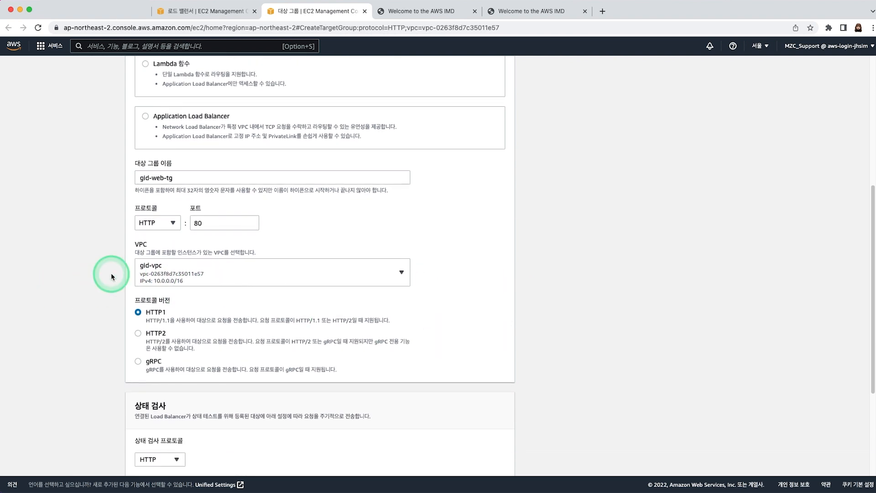
# - Keep the default health check settings and add instances gid-web1 and gid-web2 as pending targets on port 80
pyautogui.scroll(-5, 111, 274)
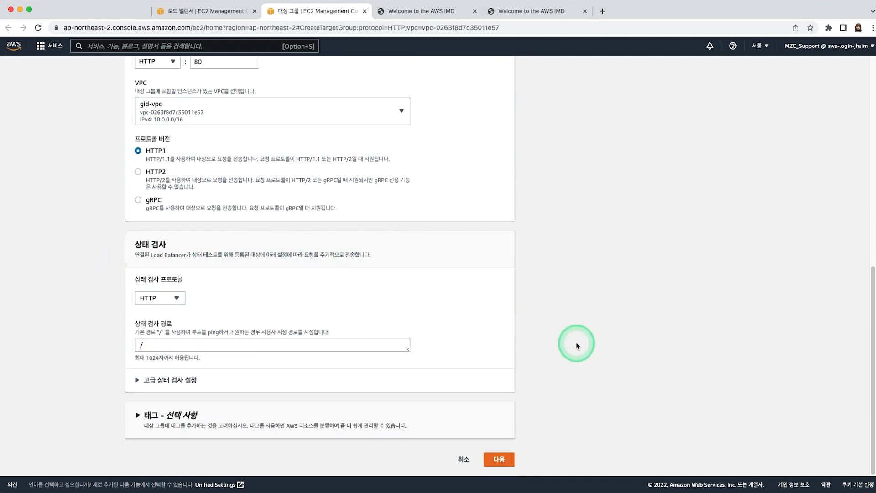
pyautogui.click(499, 460)
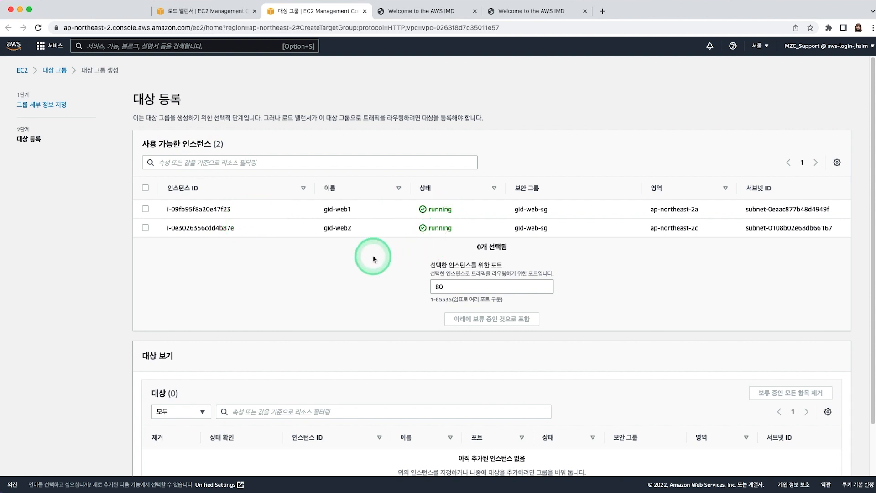
pyautogui.click(144, 209)
pyautogui.click(145, 227)
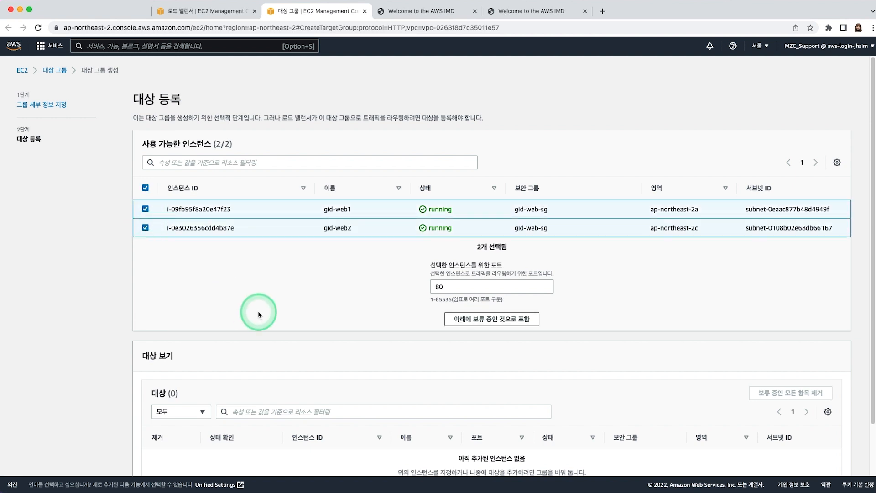
pyautogui.click(493, 319)
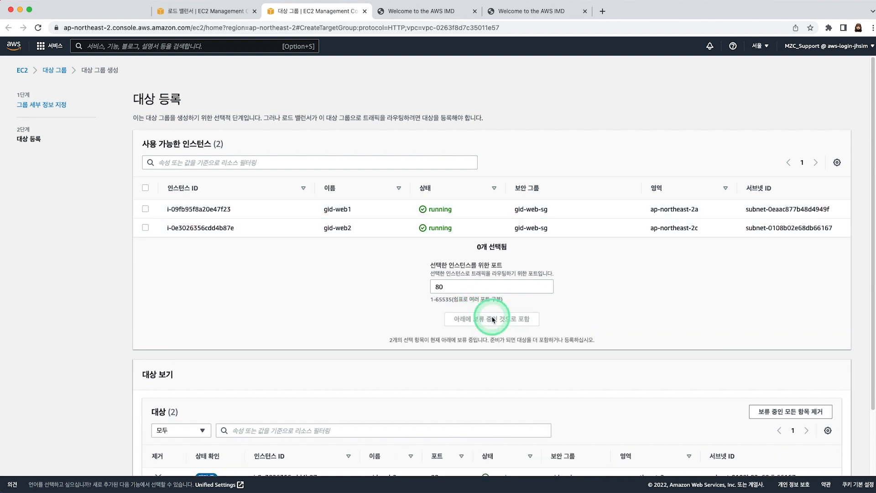
# - Review the pending targets and create the target group gid-web-tg
pyautogui.scroll(-1, 500, 356)
pyautogui.scroll(-3, 496, 343)
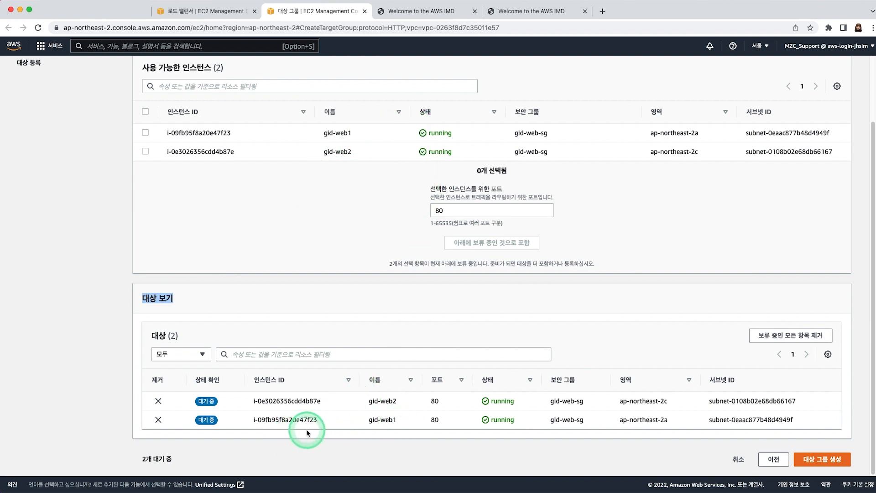
pyautogui.click(844, 463)
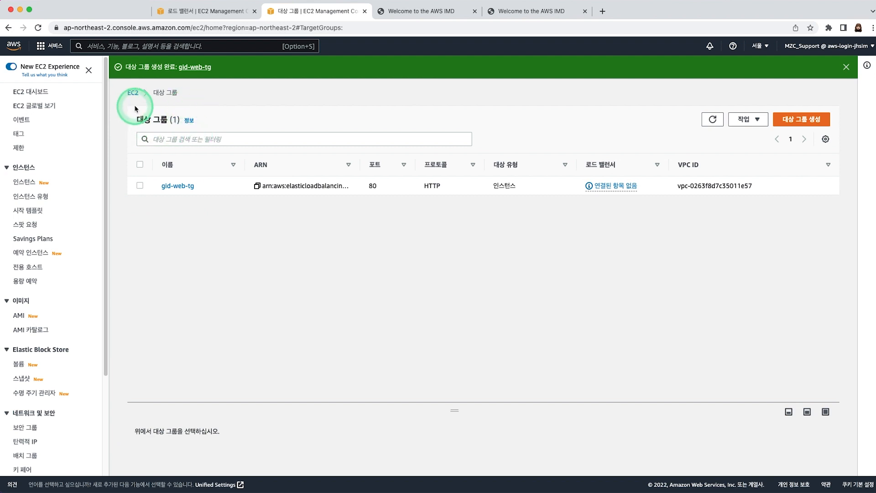
# - Select gid-web-tg in the target group list and inspect its registered targets
pyautogui.click(140, 186)
pyautogui.moveTo(465, 409); pyautogui.dragTo(459, 230)
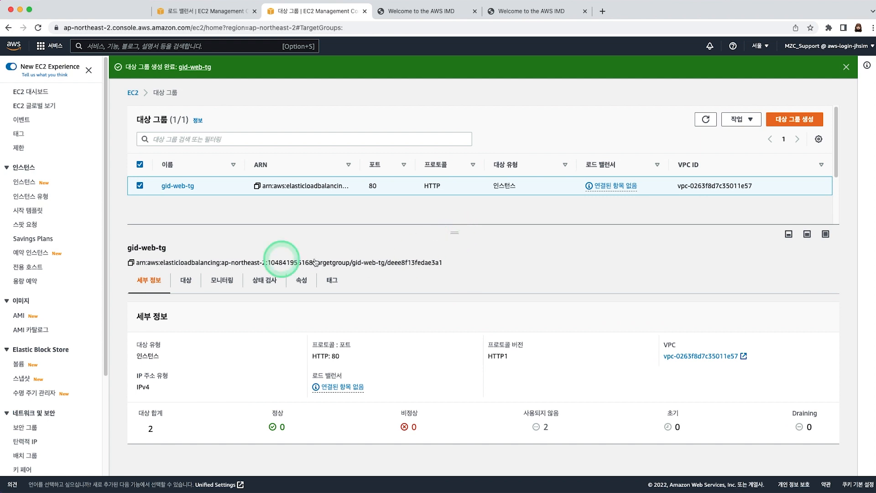
pyautogui.click(185, 280)
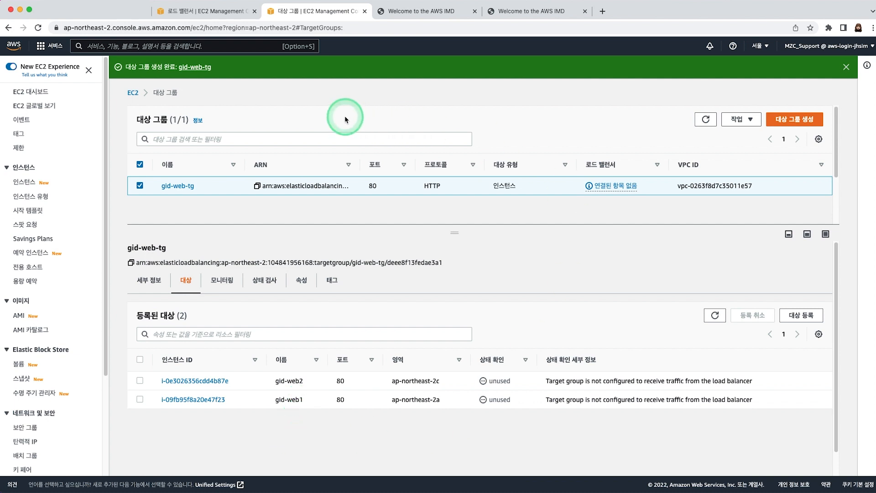
# - Return to the load balancer setup, refresh the target groups and forward the HTTP:80 listener to gid-web-tg
pyautogui.click(207, 20)
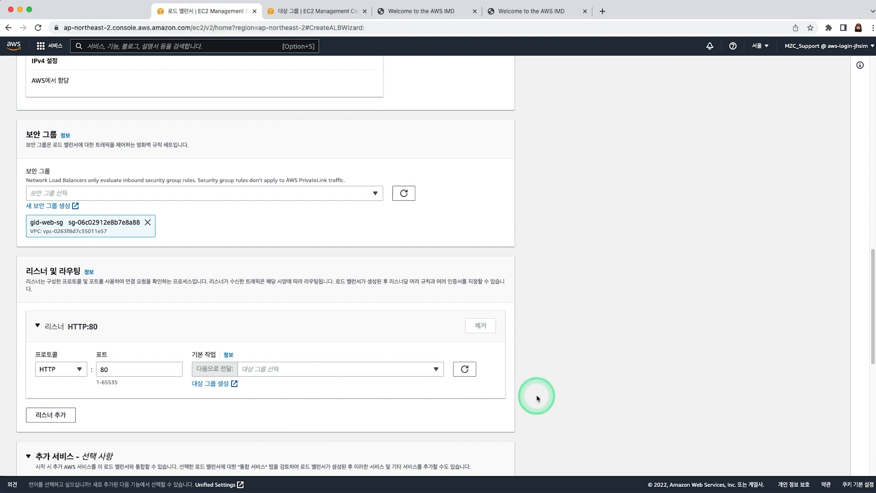
pyautogui.click(467, 369)
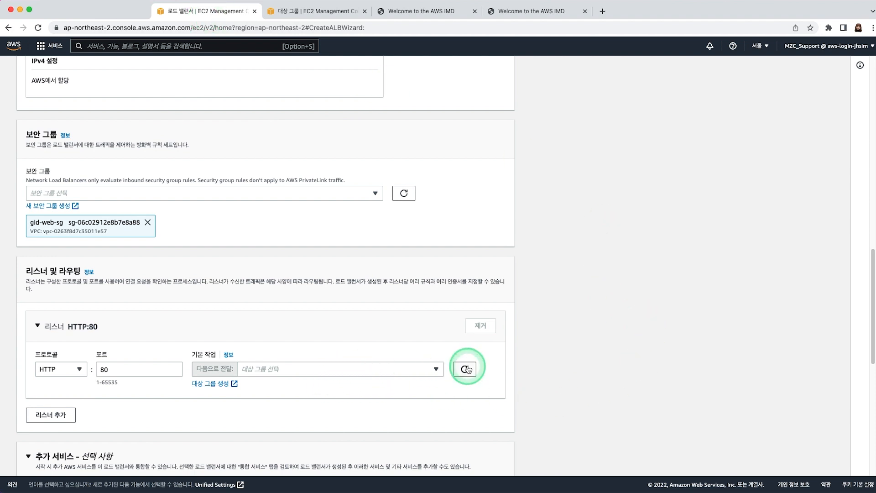
pyautogui.click(420, 370)
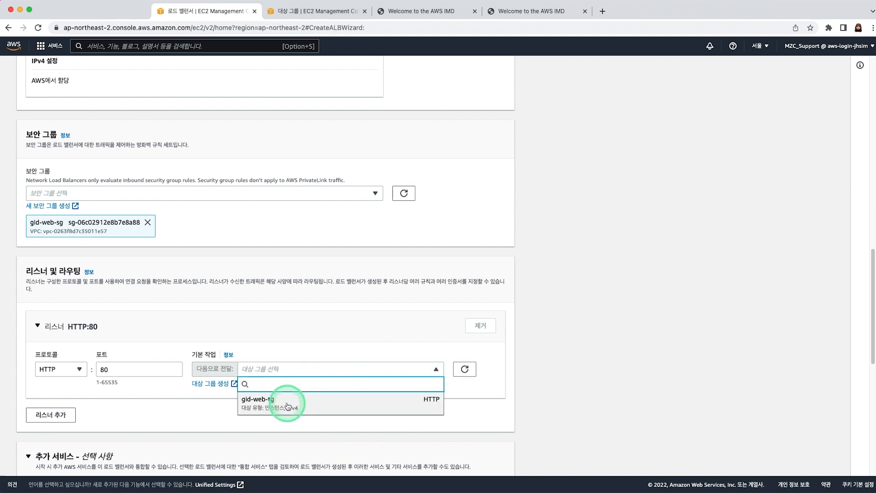
pyautogui.click(335, 406)
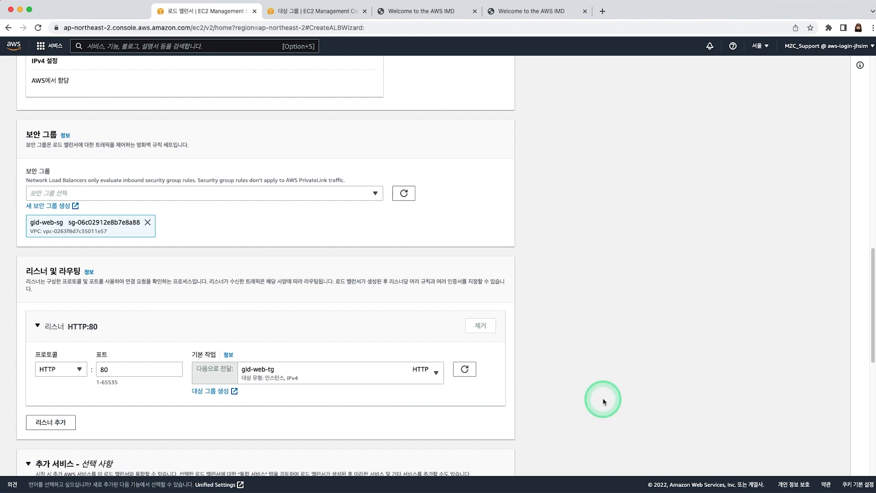
# - Review the configuration summary and create the load balancer gid-alb
pyautogui.scroll(-3, 603, 402)
pyautogui.scroll(-4, 603, 401)
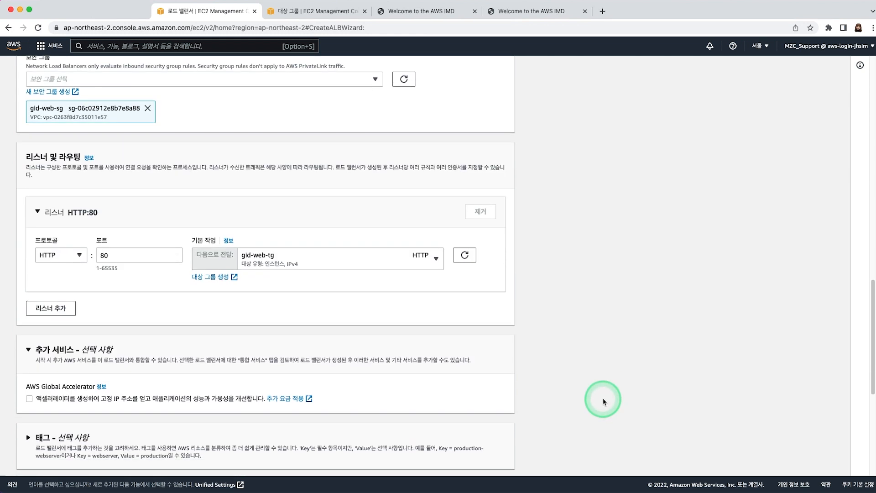
pyautogui.scroll(-4, 551, 383)
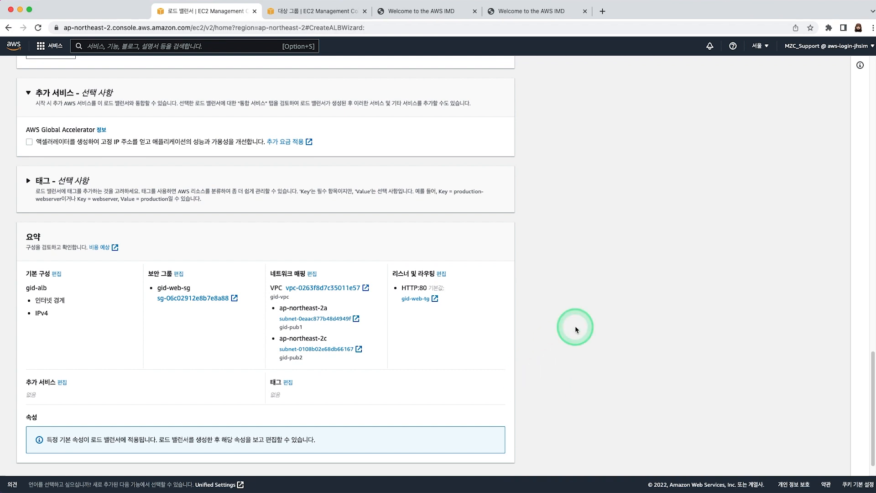
pyautogui.scroll(-1, 573, 327)
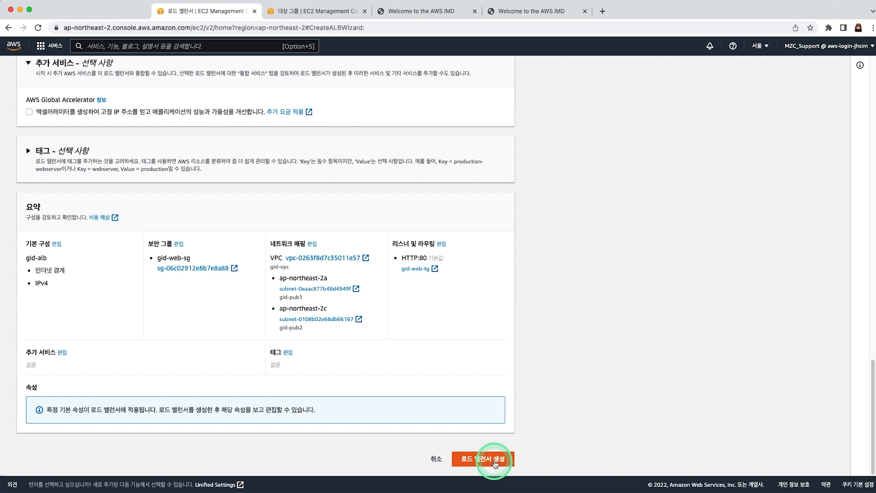
pyautogui.click(495, 463)
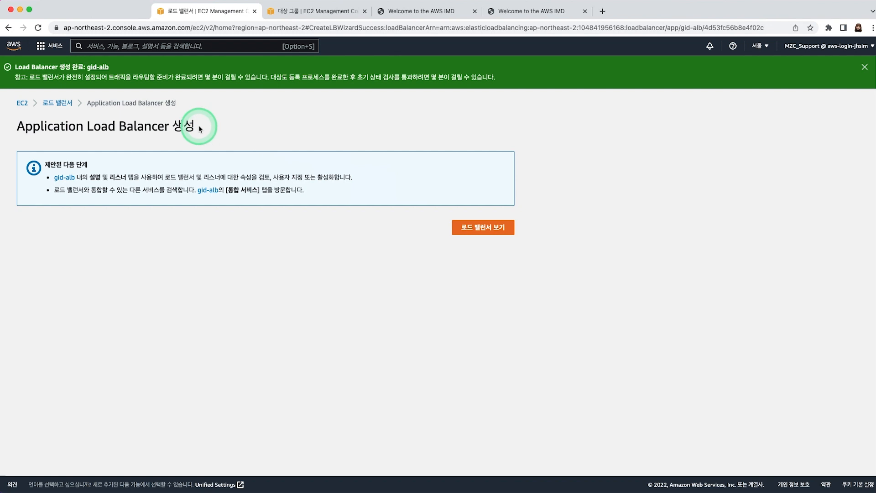
# - View gid-alb in the load balancer list and enlarge its details to examine the basic configuration
pyautogui.click(501, 228)
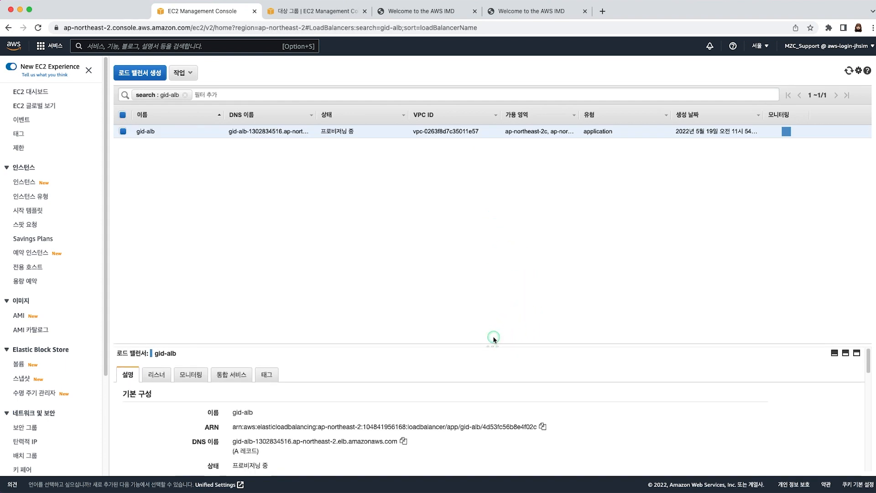
pyautogui.moveTo(495, 348); pyautogui.dragTo(462, 162)
pyautogui.click(148, 132)
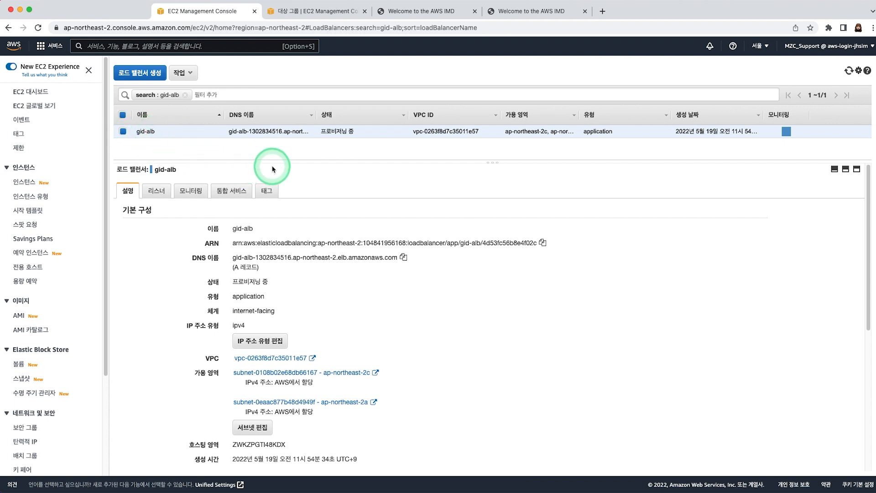
pyautogui.click(488, 162)
pyautogui.moveTo(488, 163); pyautogui.dragTo(491, 153)
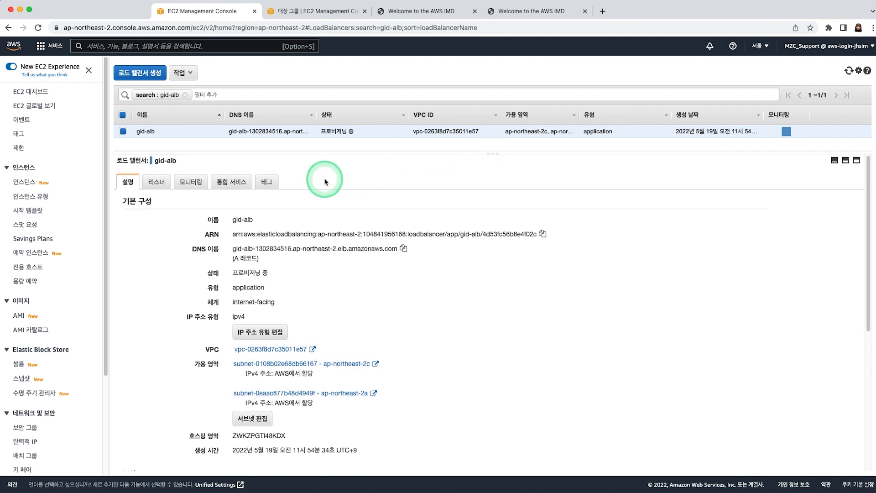
pyautogui.moveTo(126, 199); pyautogui.dragTo(122, 199)
pyautogui.click(484, 312)
# - Examine the DNS name in gid-alb's basic configuration
pyautogui.doubleClick(202, 247)
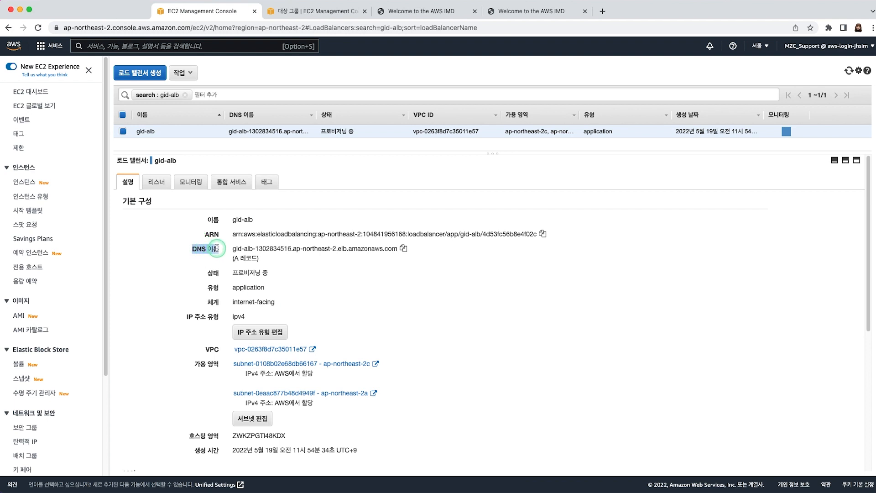
pyautogui.click(373, 295)
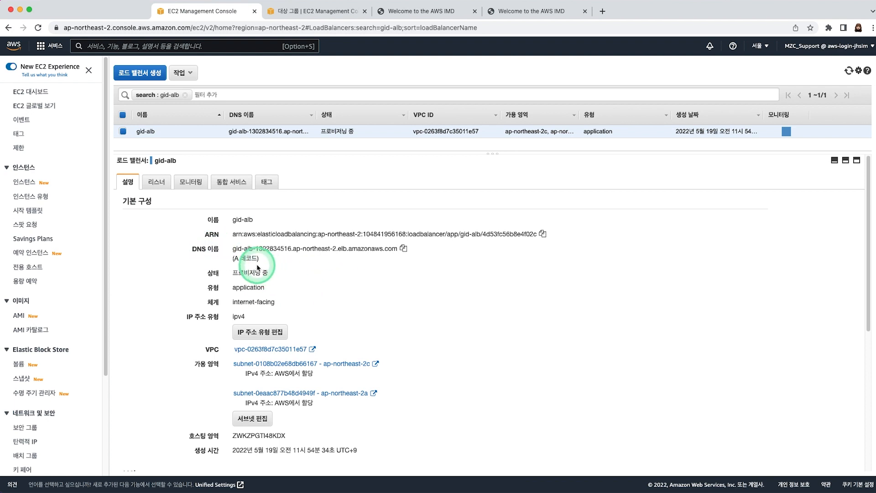
pyautogui.moveTo(235, 249); pyautogui.dragTo(318, 250)
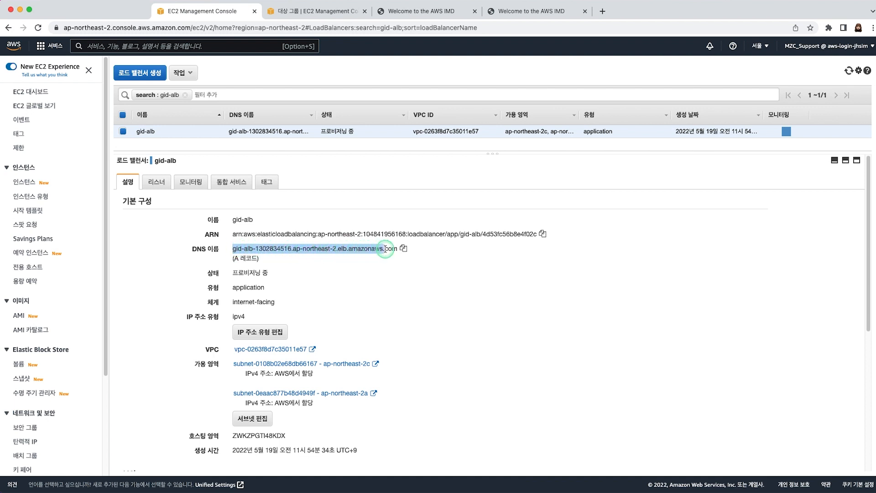
pyautogui.click(418, 297)
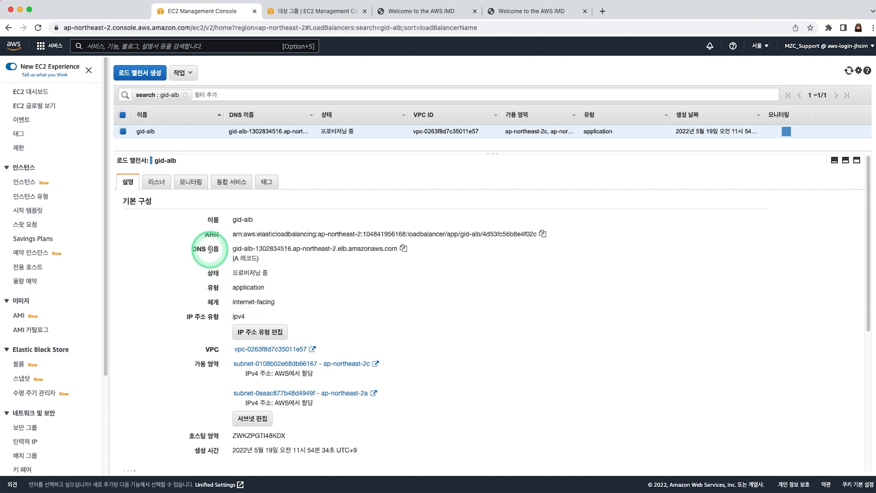
pyautogui.click(383, 301)
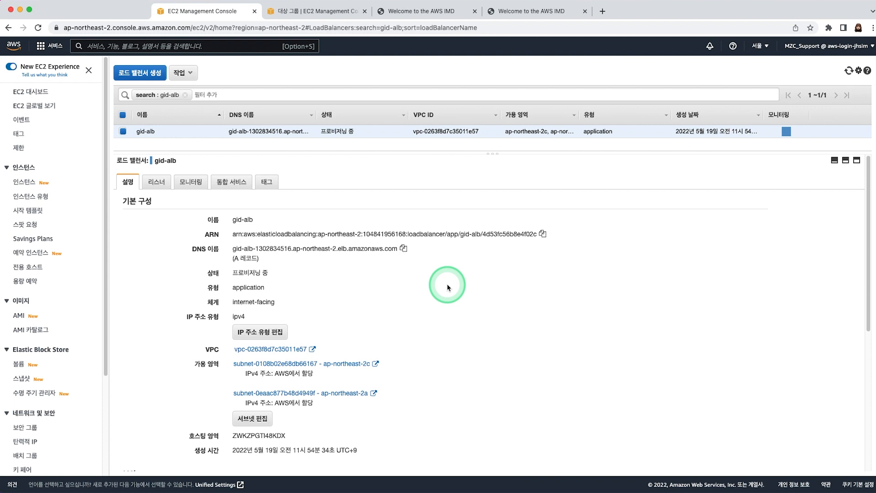
pyautogui.scroll(-1, 470, 335)
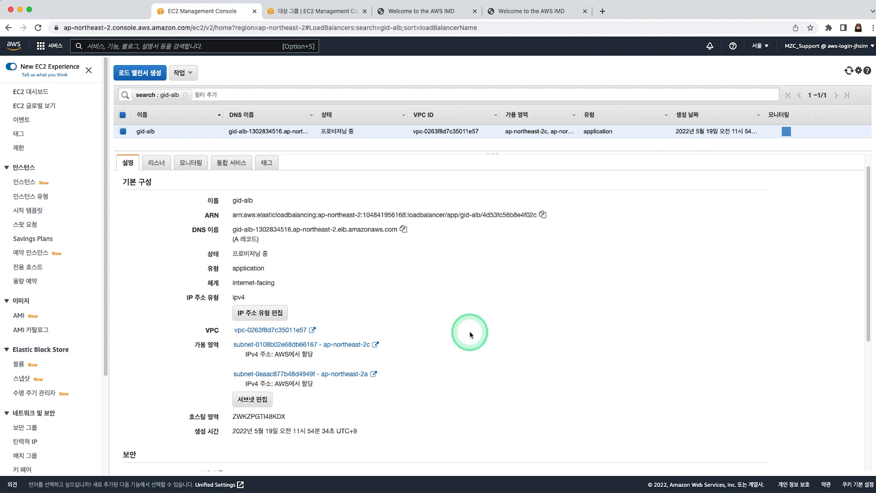
pyautogui.scroll(1, 470, 336)
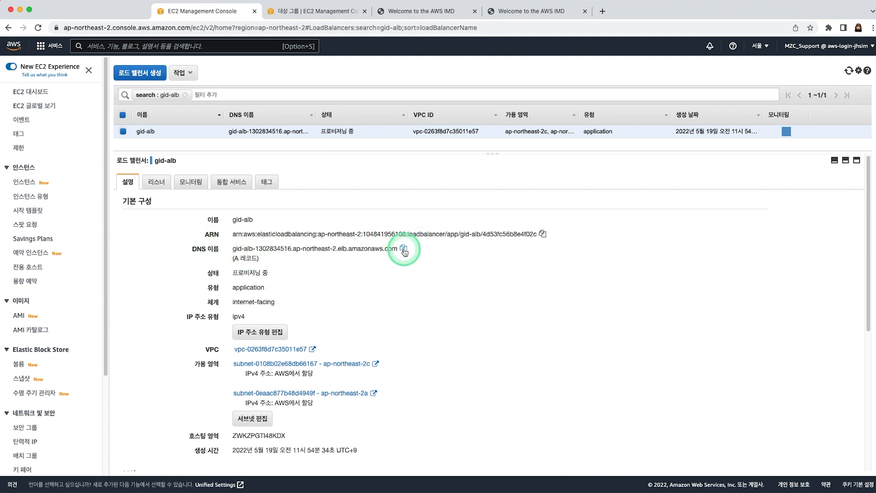
pyautogui.moveTo(398, 249); pyautogui.dragTo(232, 249)
pyautogui.click(456, 291)
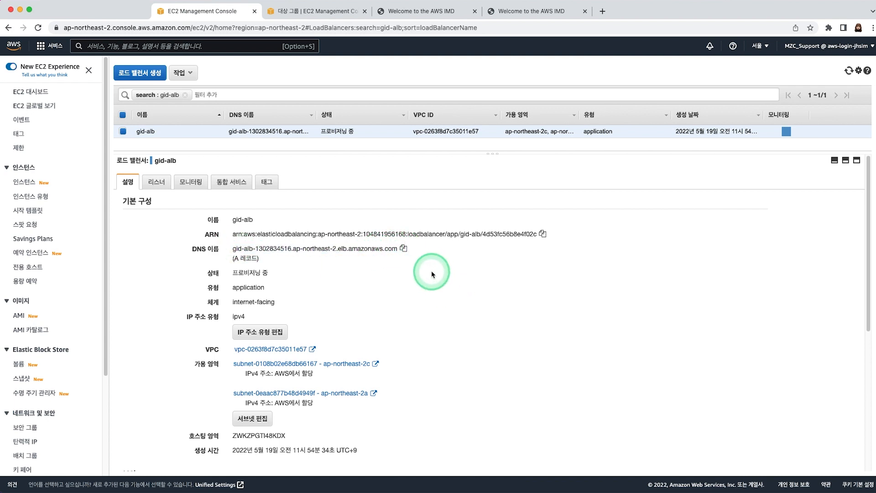
# - Copy gid-alb's DNS name and open it in a new browser tab
pyautogui.click(404, 249)
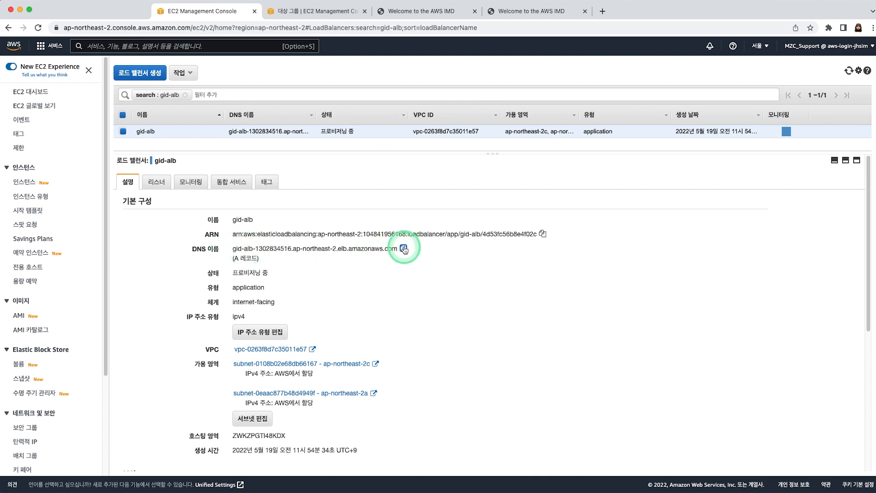
pyautogui.click(603, 10)
pyautogui.click(599, 27)
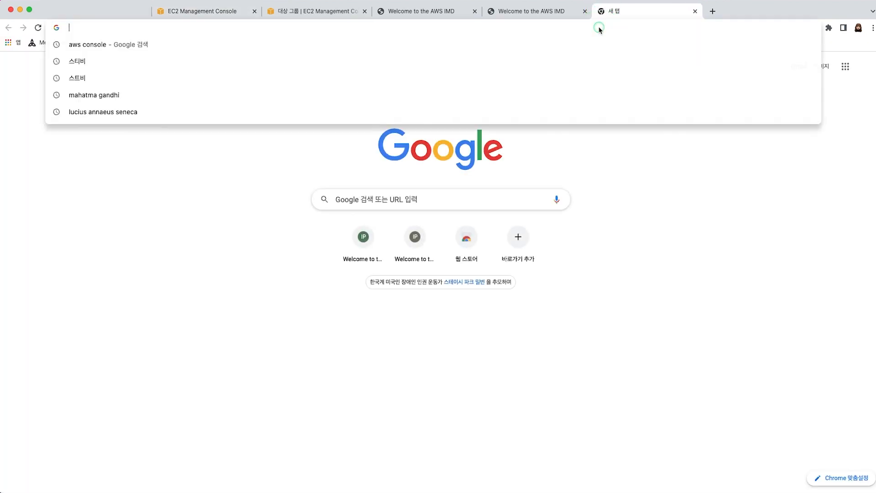
pyautogui.press('super+v')
pyautogui.press('Return')
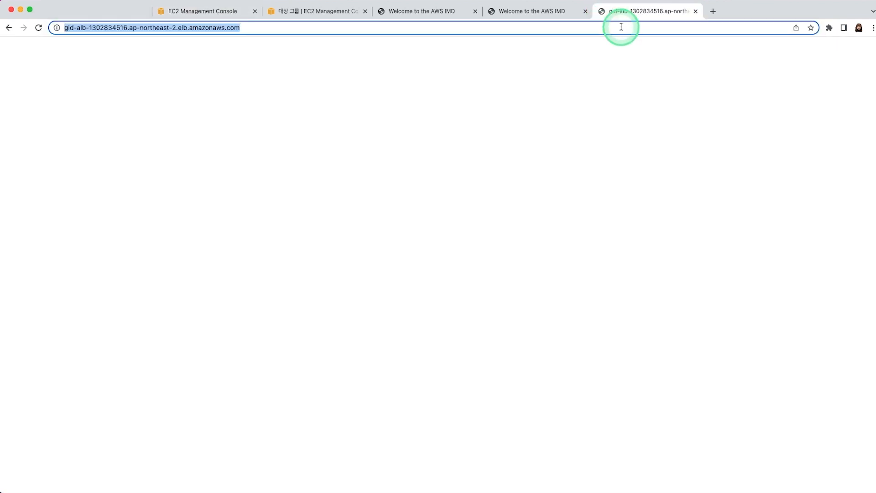
pyautogui.click(621, 27)
pyautogui.press('Return')
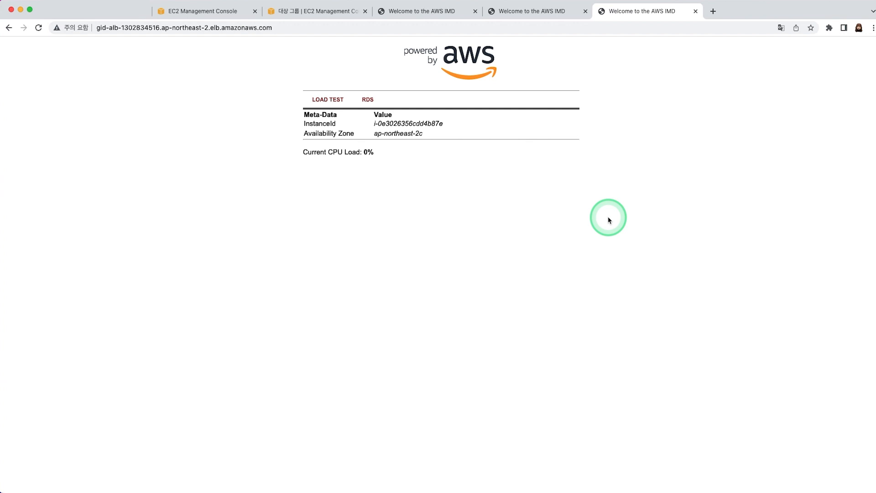
# - Reload the load balancer's web page repeatedly and compare the instance ID and availability zone of each response
pyautogui.click(39, 29)
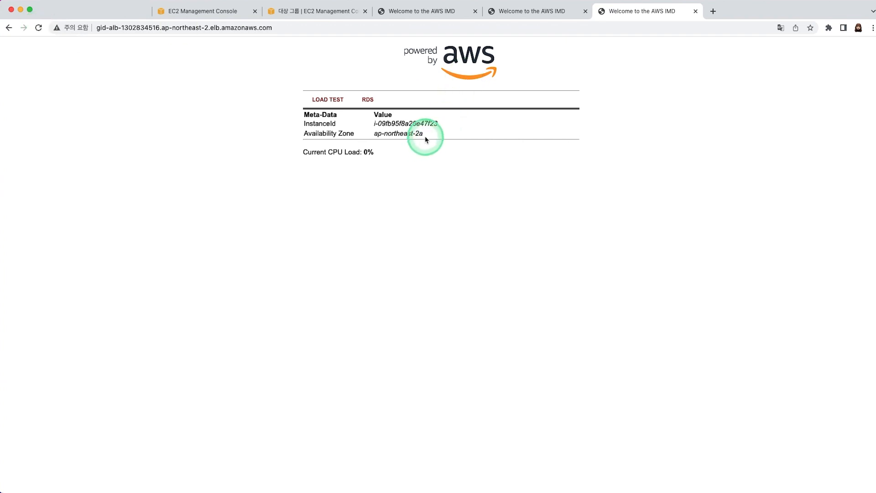
pyautogui.doubleClick(417, 134)
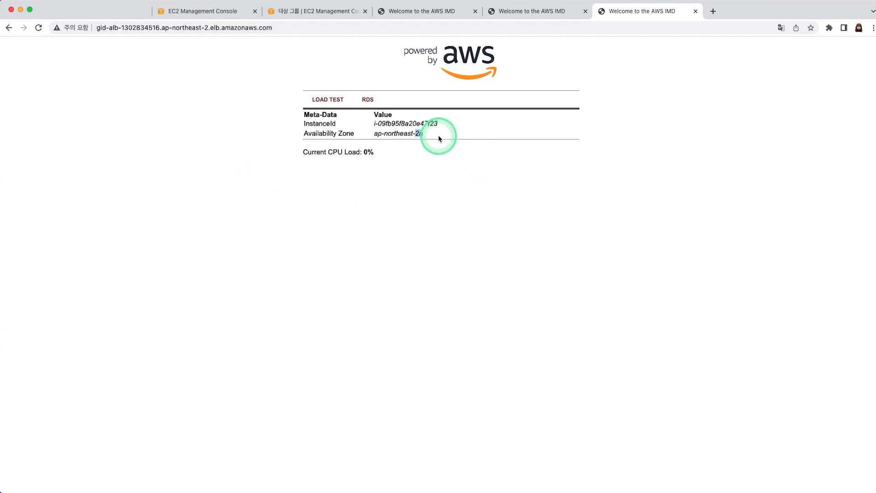
pyautogui.moveTo(309, 140); pyautogui.dragTo(358, 141)
pyautogui.click(214, 179)
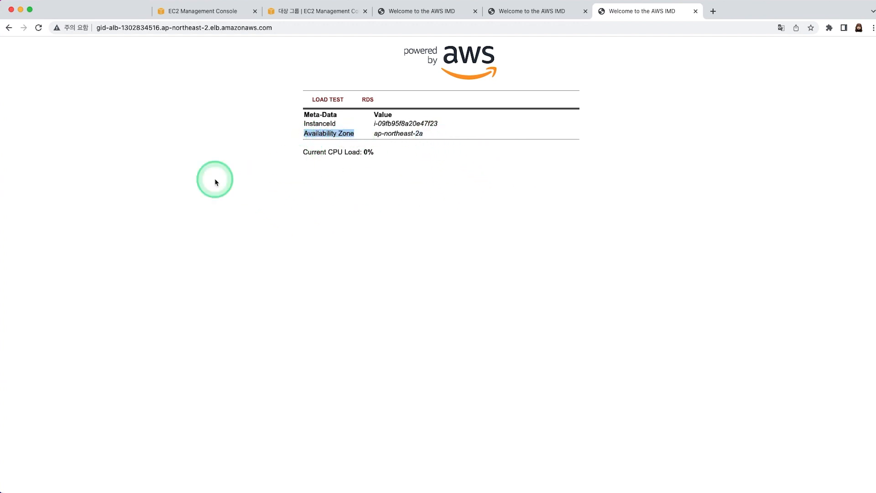
pyautogui.click(39, 30)
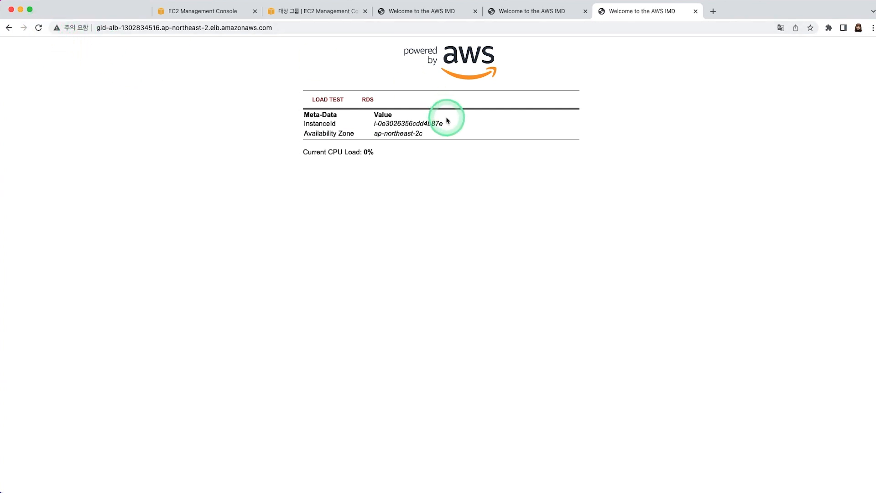
# - Check the availability zone on the load balancer's page, then reload it several more times to see which instance responds
pyautogui.doubleClick(418, 133)
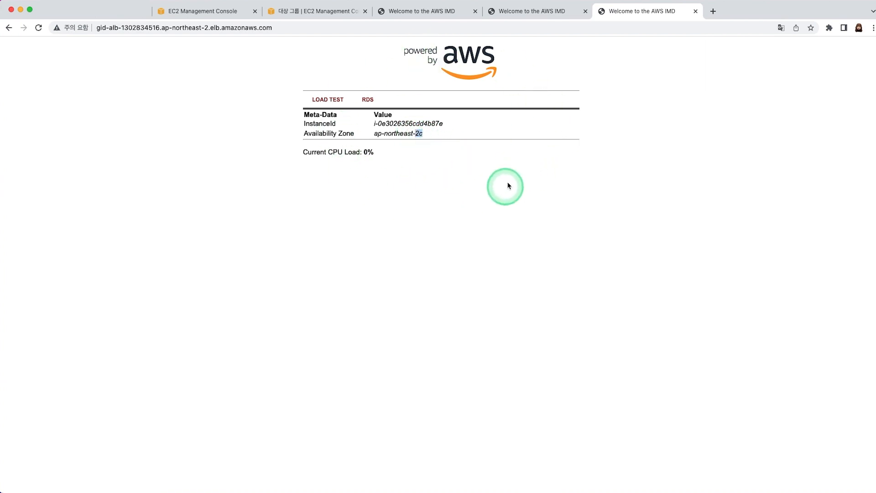
pyautogui.click(497, 199)
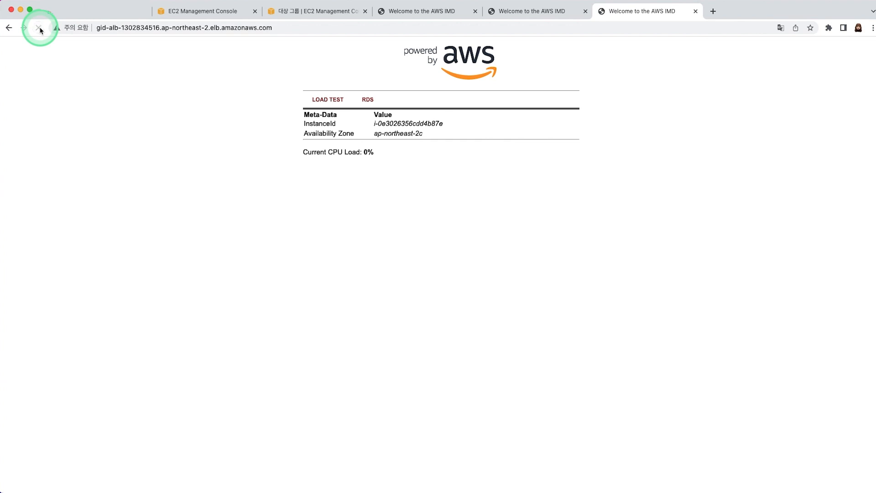
pyautogui.click(39, 29)
pyautogui.click(40, 29)
pyautogui.click(39, 29)
pyautogui.click(593, 225)
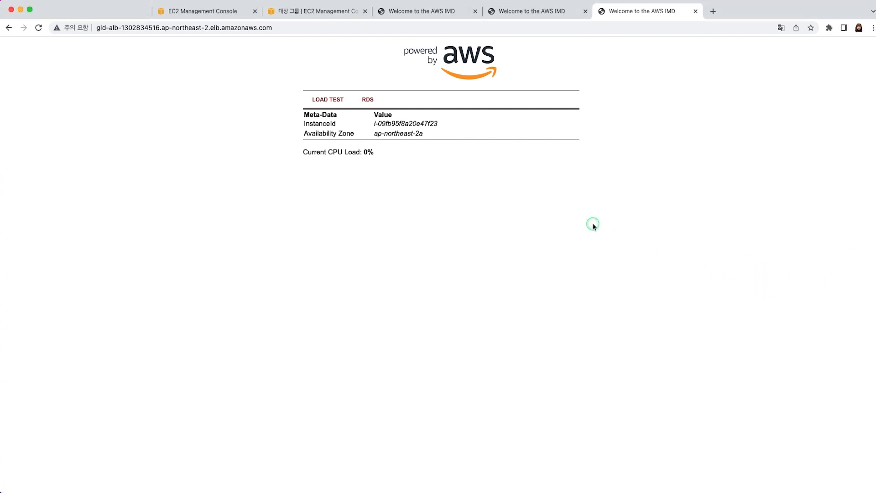
# - Return to the gid-web-tg target group and refresh its registered targets to check the health status of gid-web1 and gid-web2
pyautogui.click(298, 14)
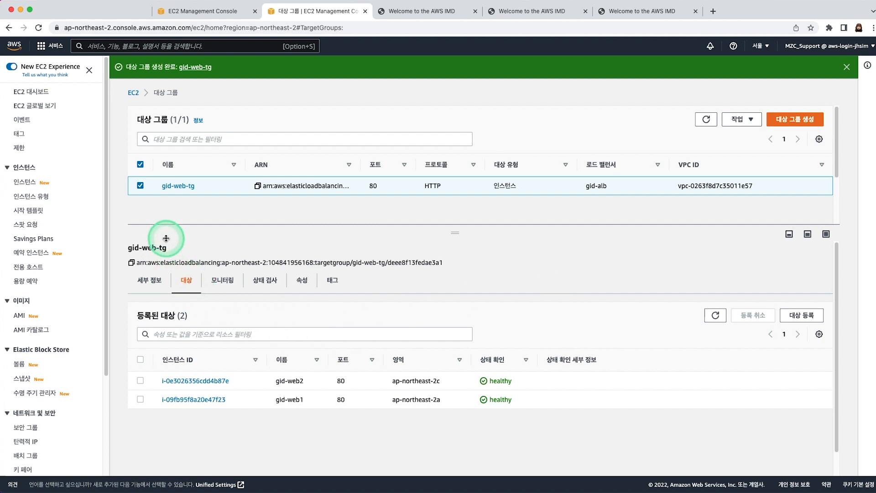
pyautogui.moveTo(141, 249); pyautogui.dragTo(178, 252)
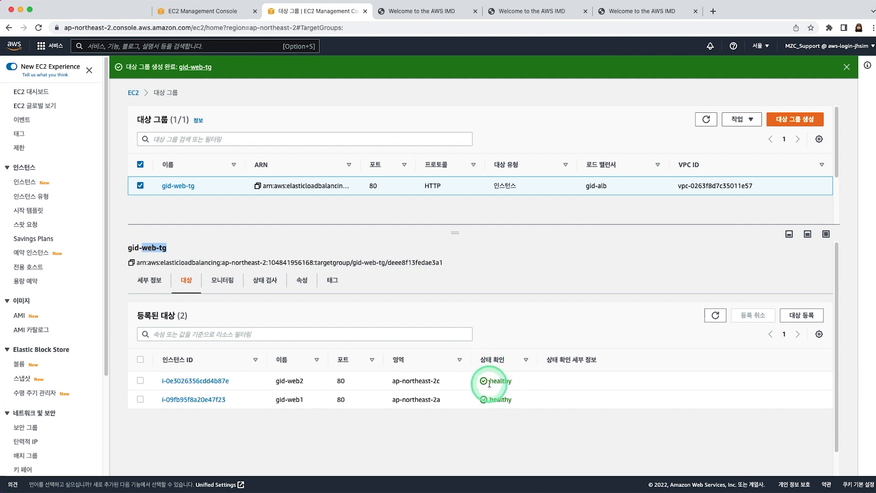
pyautogui.click(489, 383)
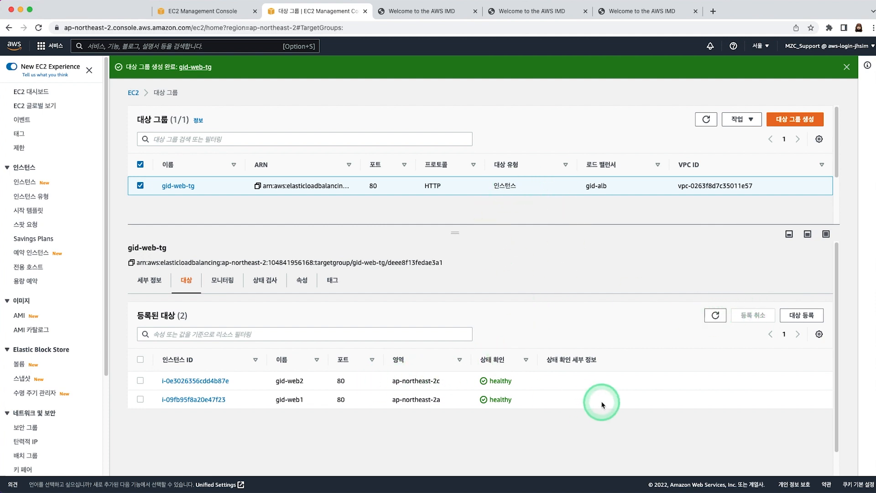
pyautogui.doubleClick(502, 380)
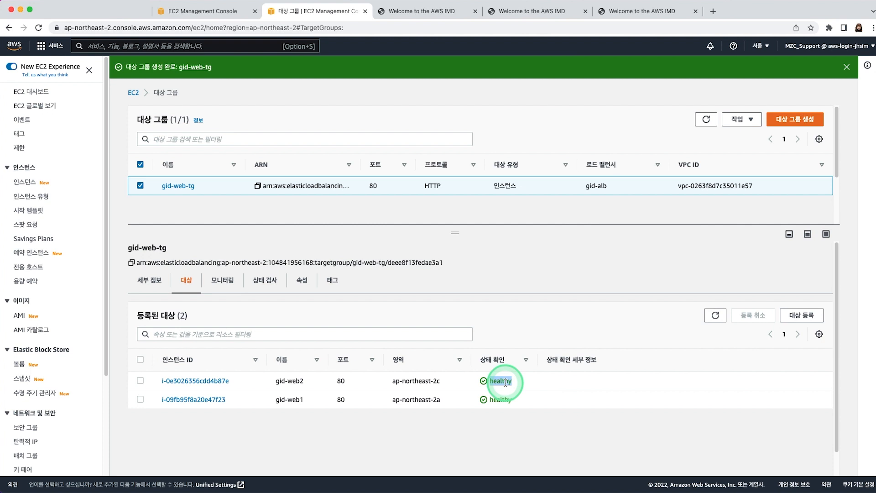
pyautogui.click(716, 316)
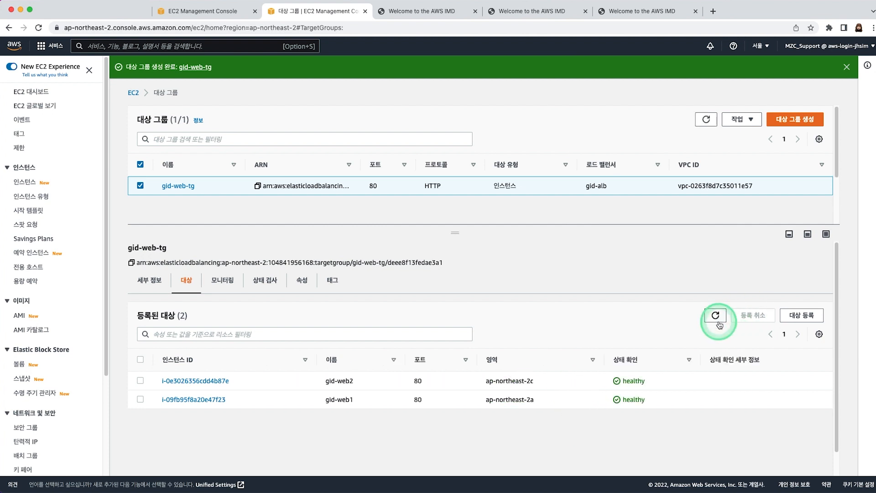
pyautogui.click(715, 316)
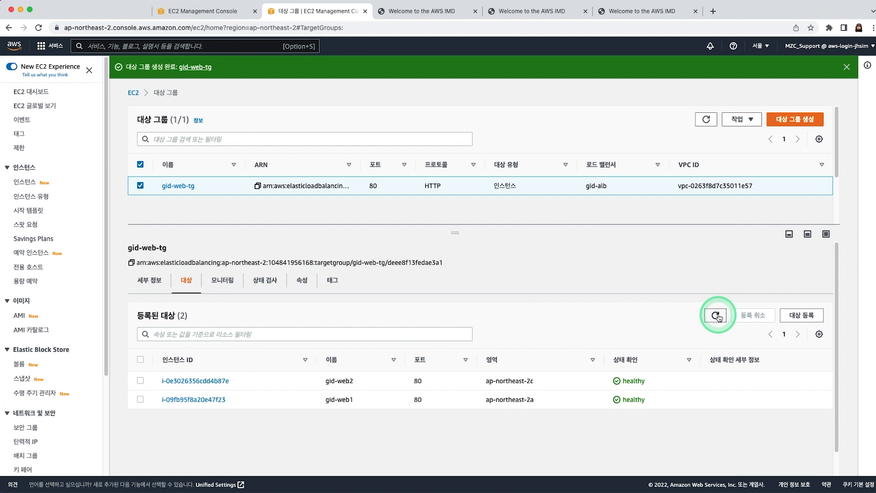